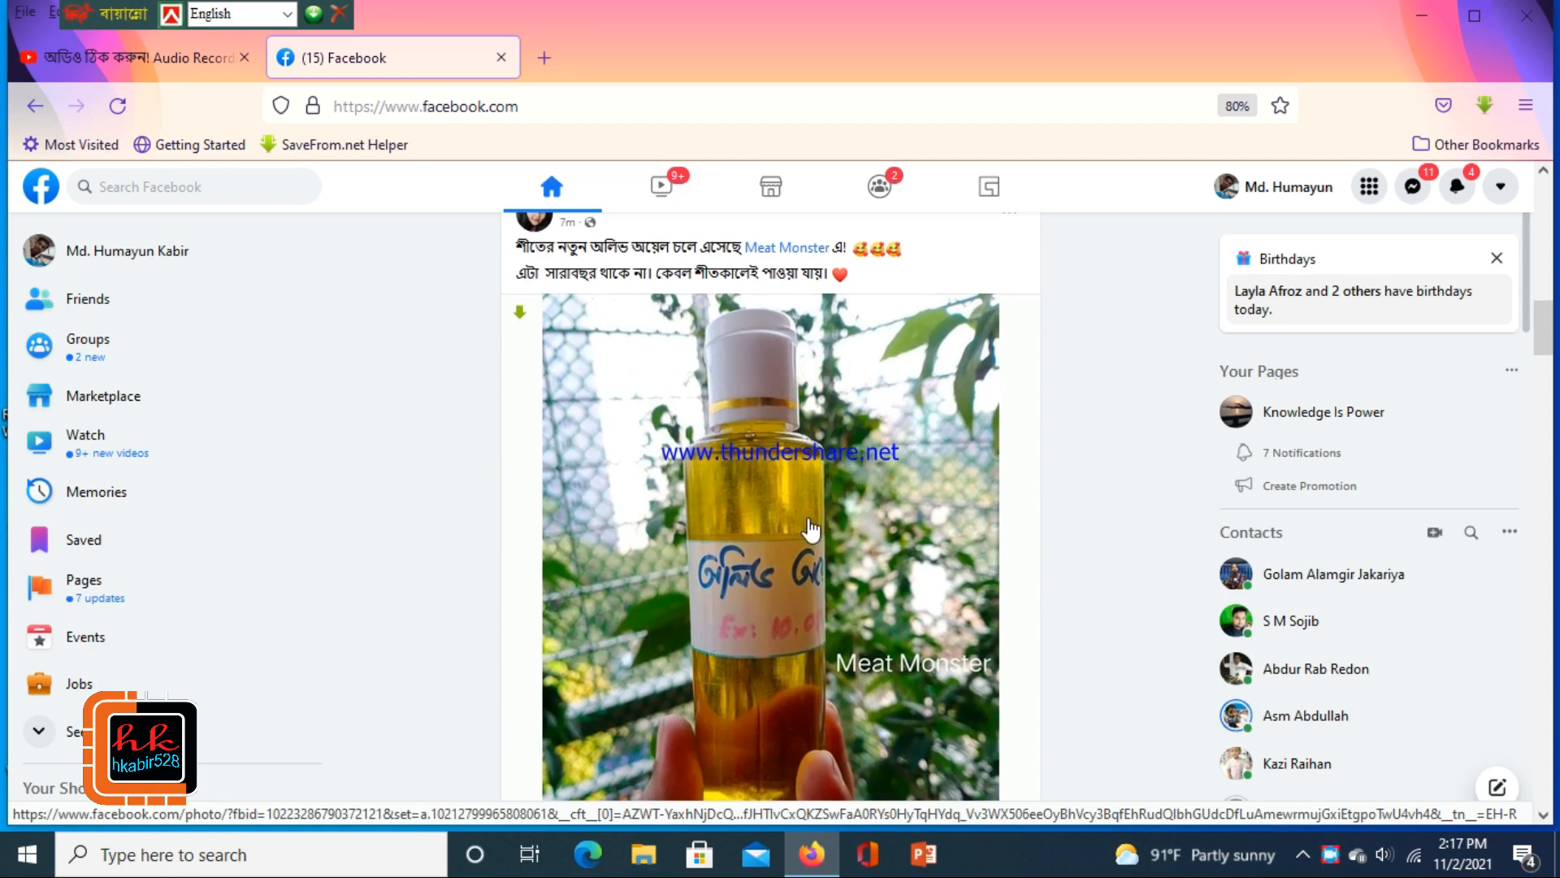
scroll(807, 529, down, 5)
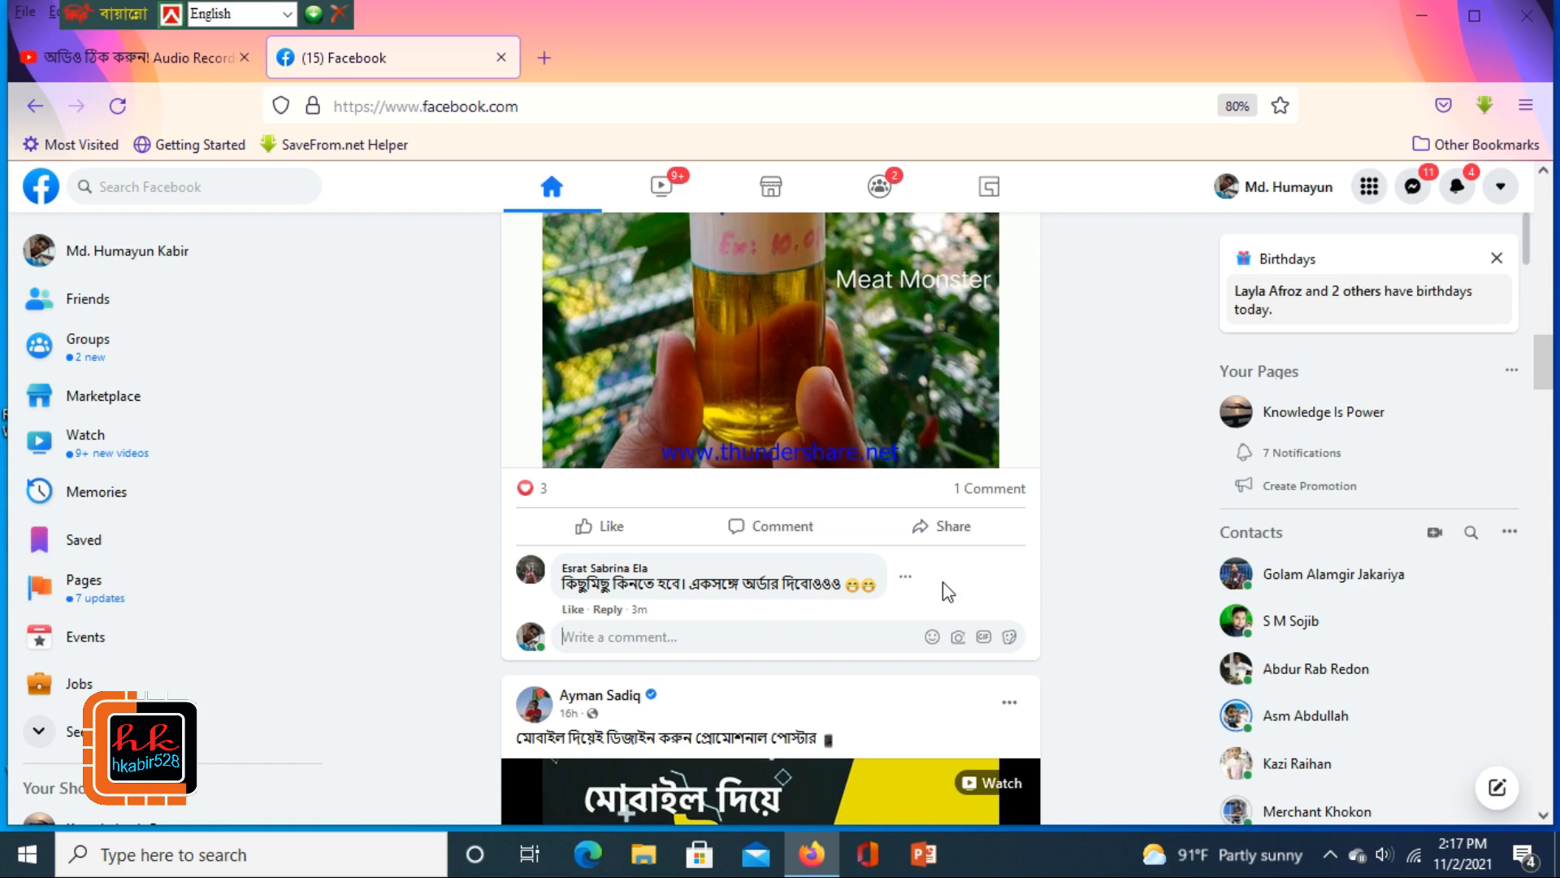
text(m)
key(BackSpace)
scroll(686, 672, up, 10)
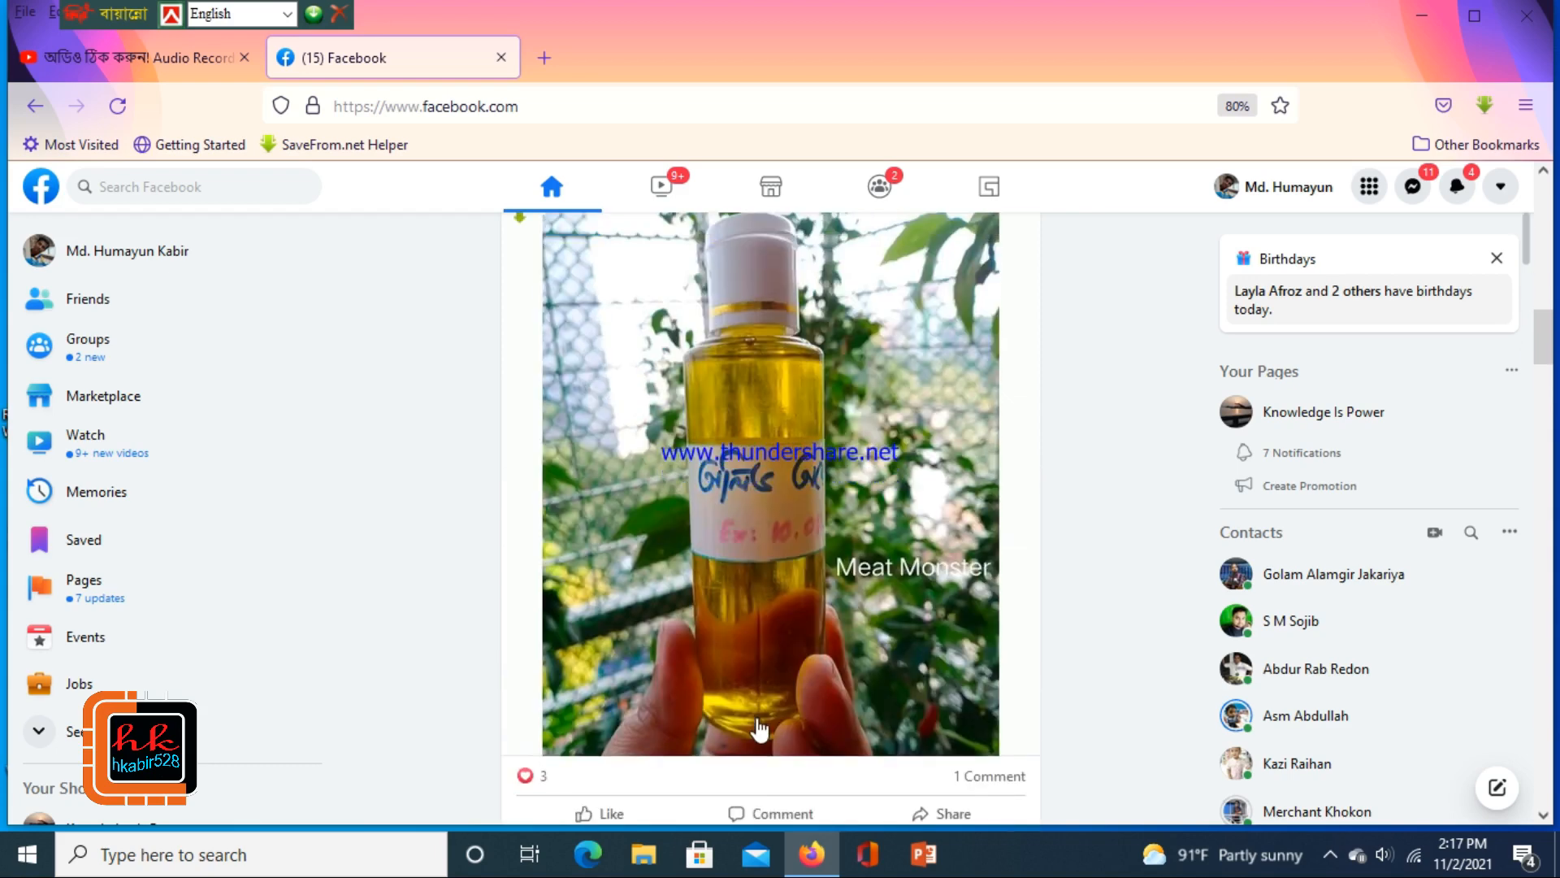
scroll(760, 719, down, 2)
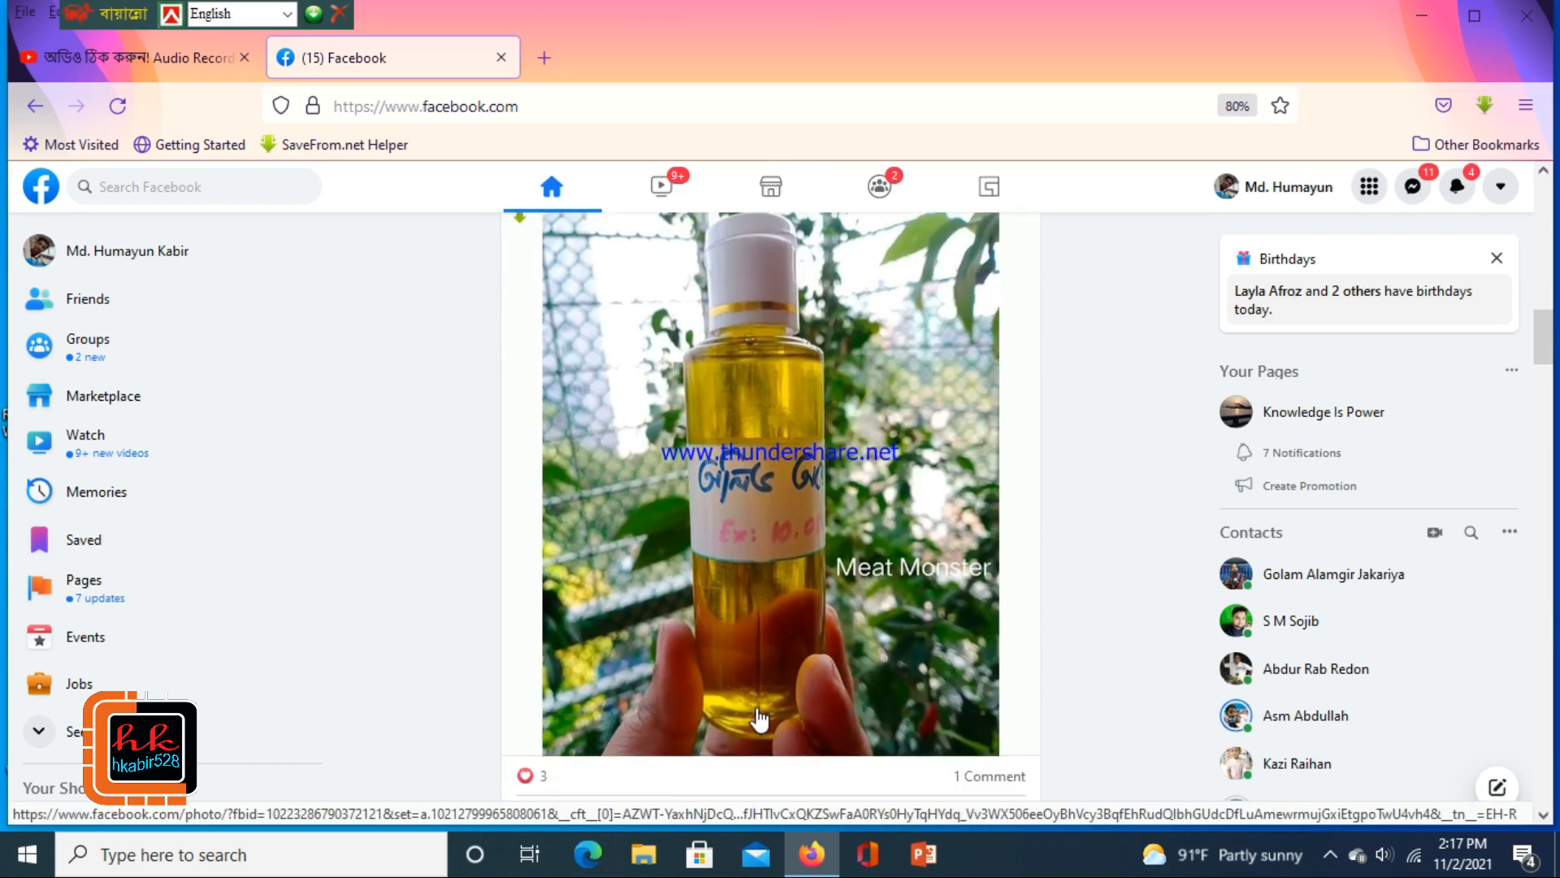
scroll(760, 719, down, 2)
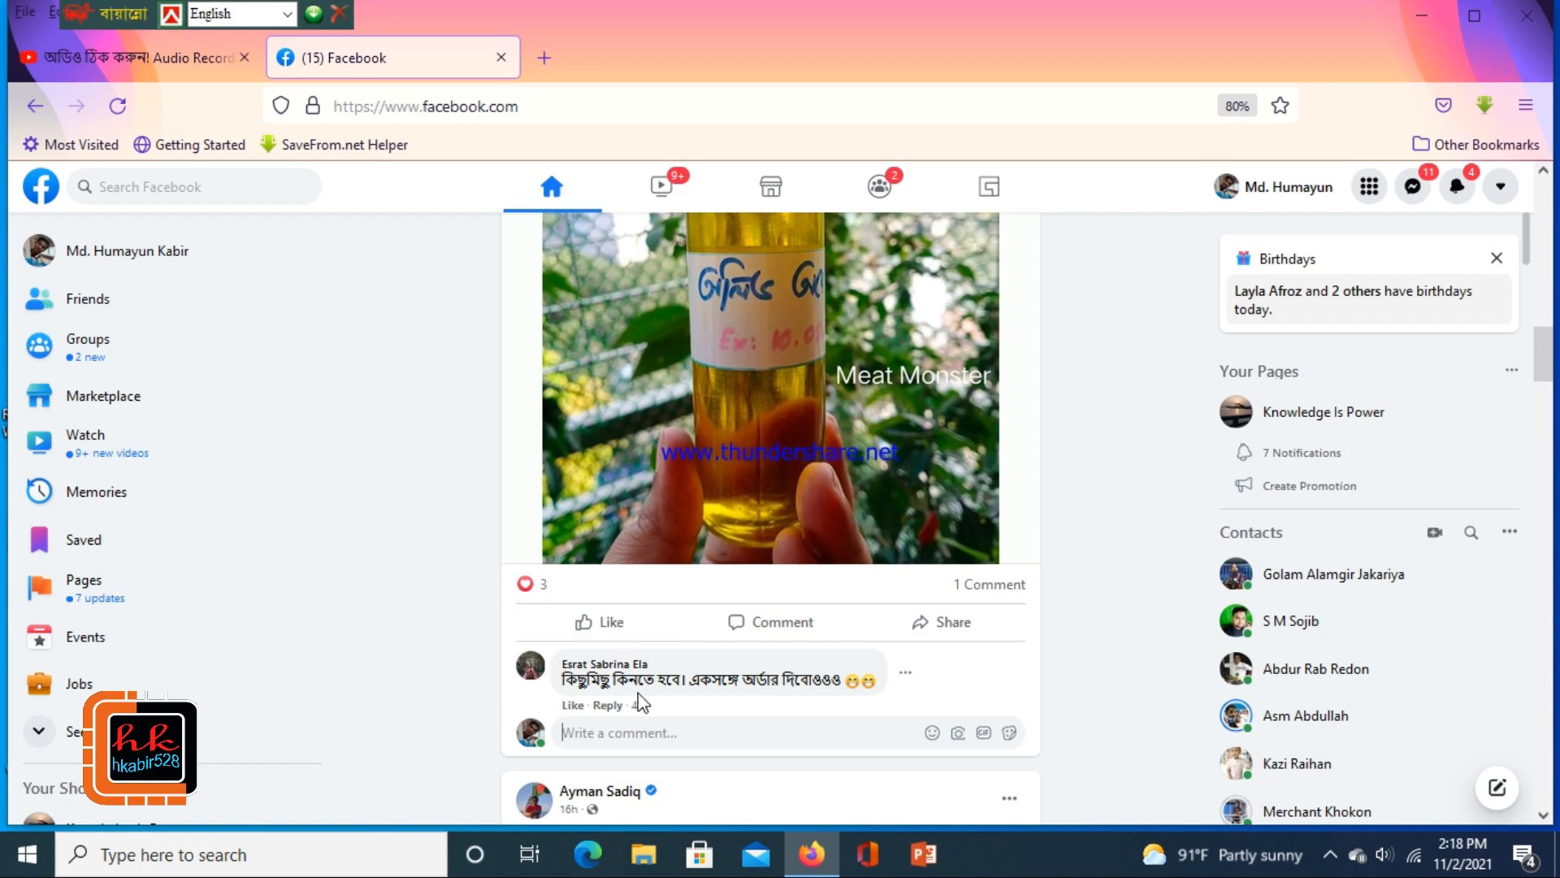
scroll(641, 695, down, 1)
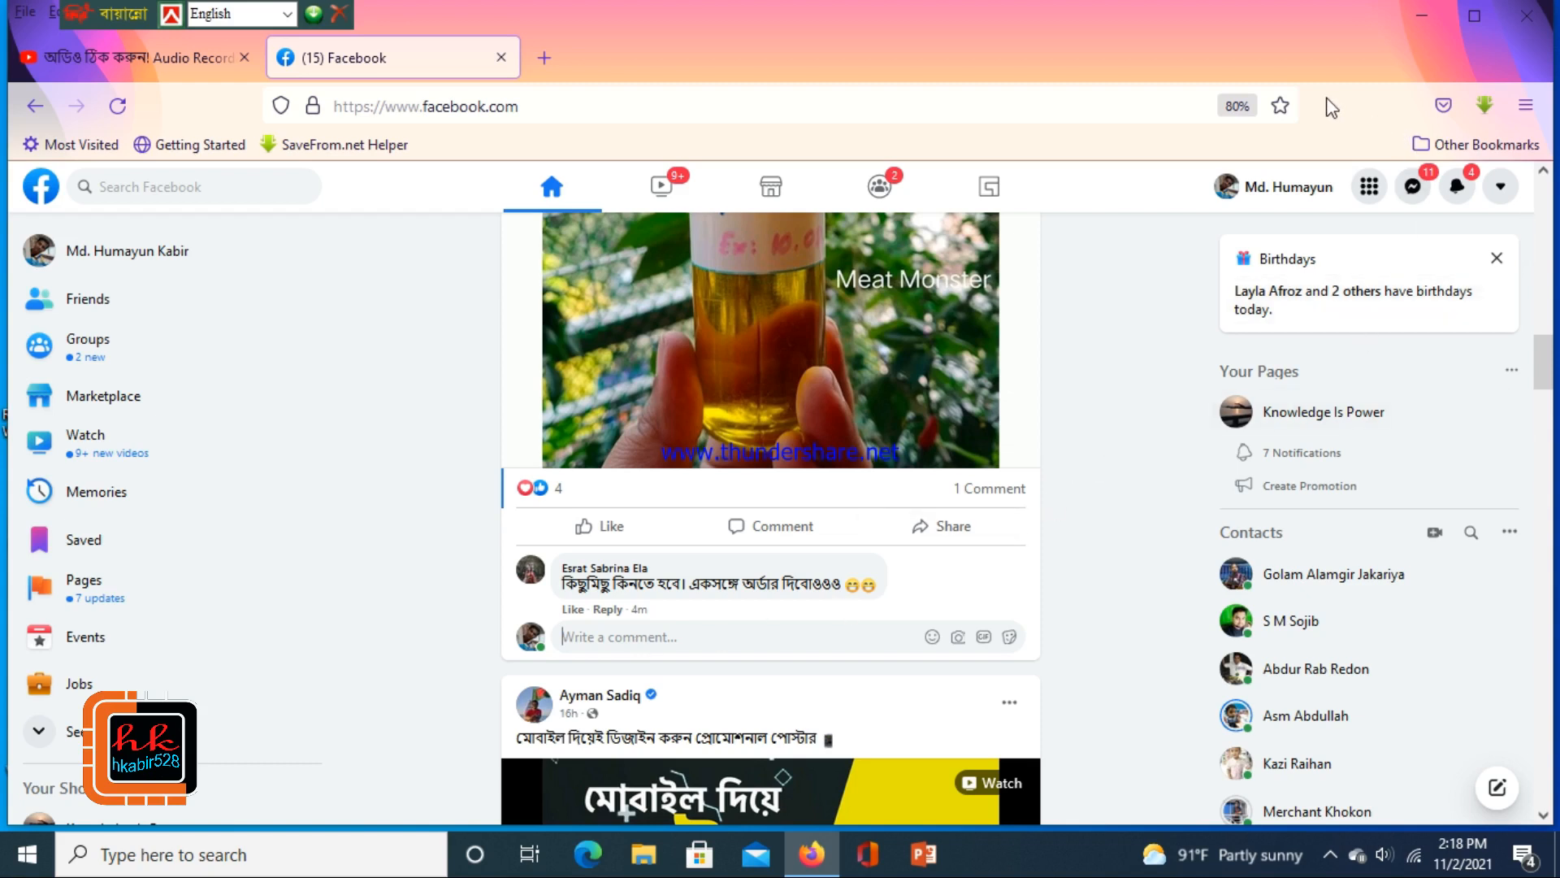
Step: Search Google for "avro keyboard download" in a new browser tab and open Softonic's Avro Keyboard download page
click(541, 60)
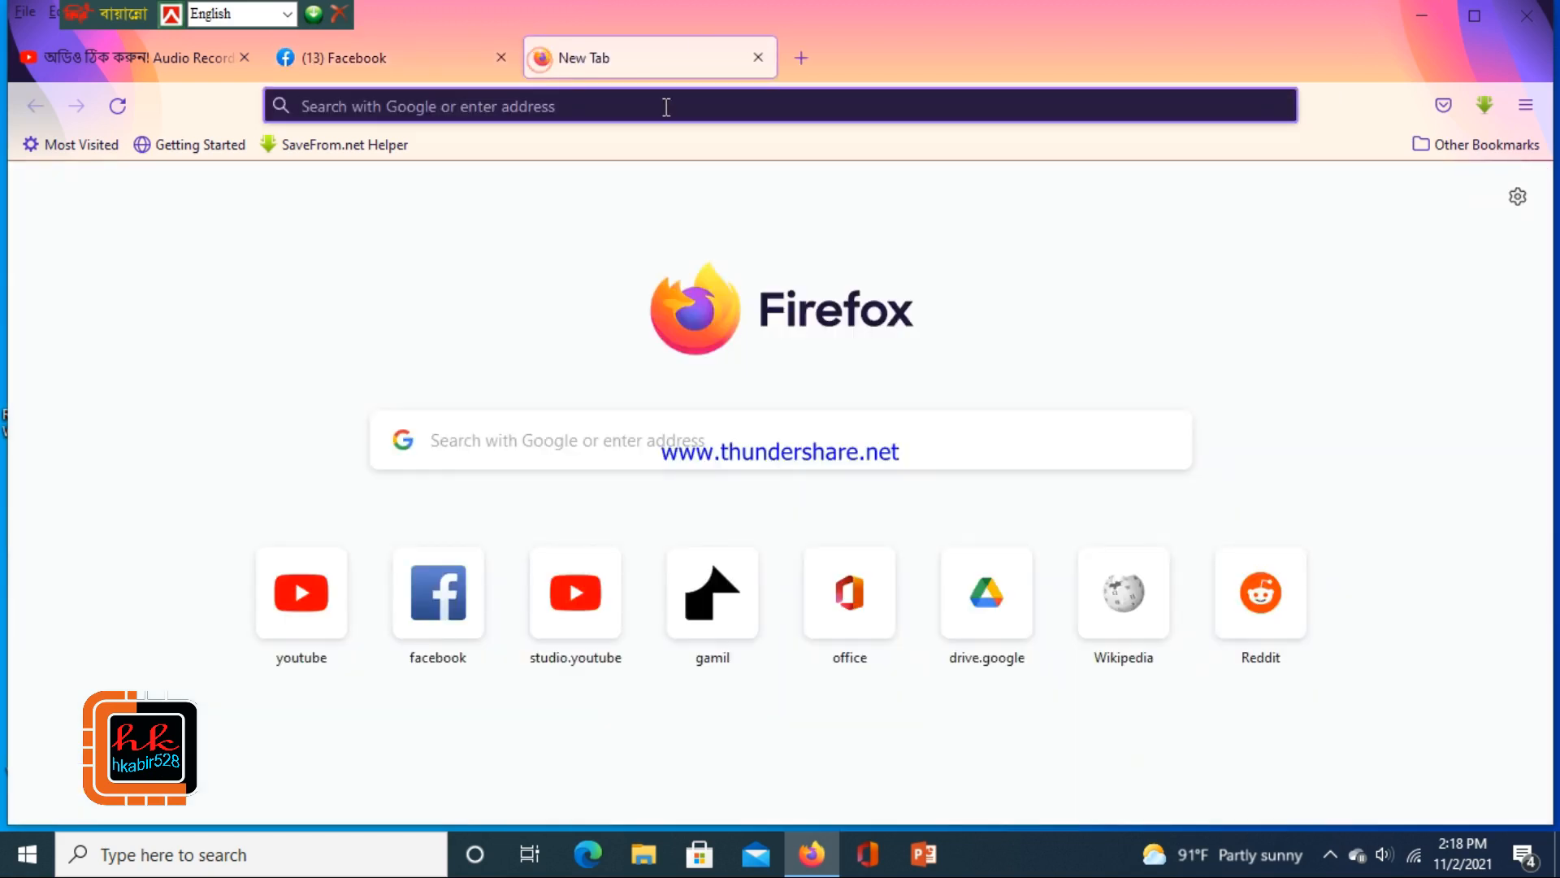
click(491, 449)
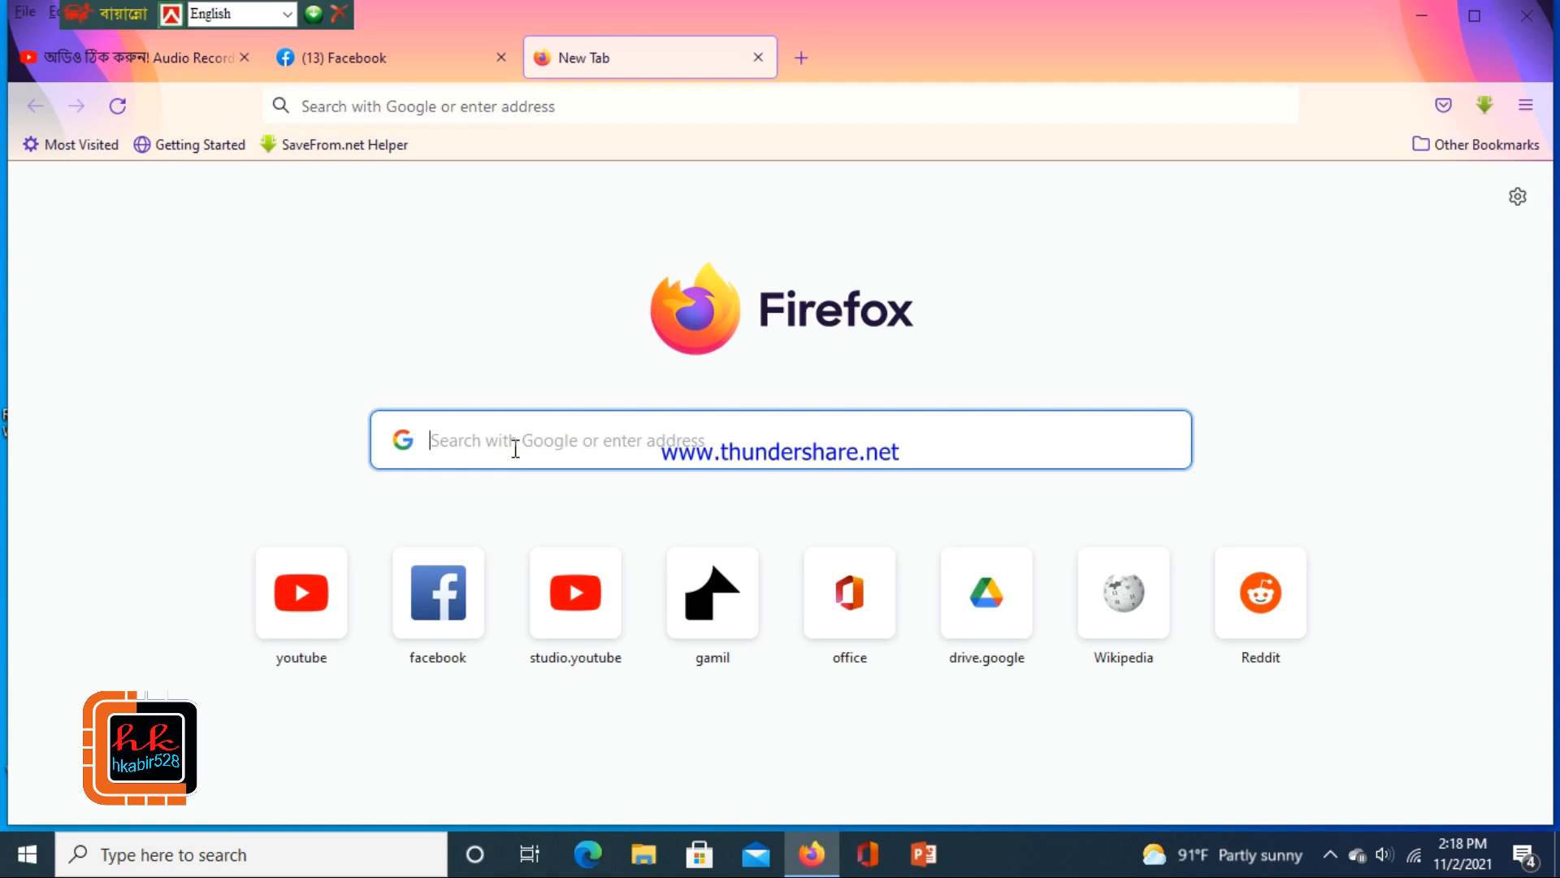
text(a)
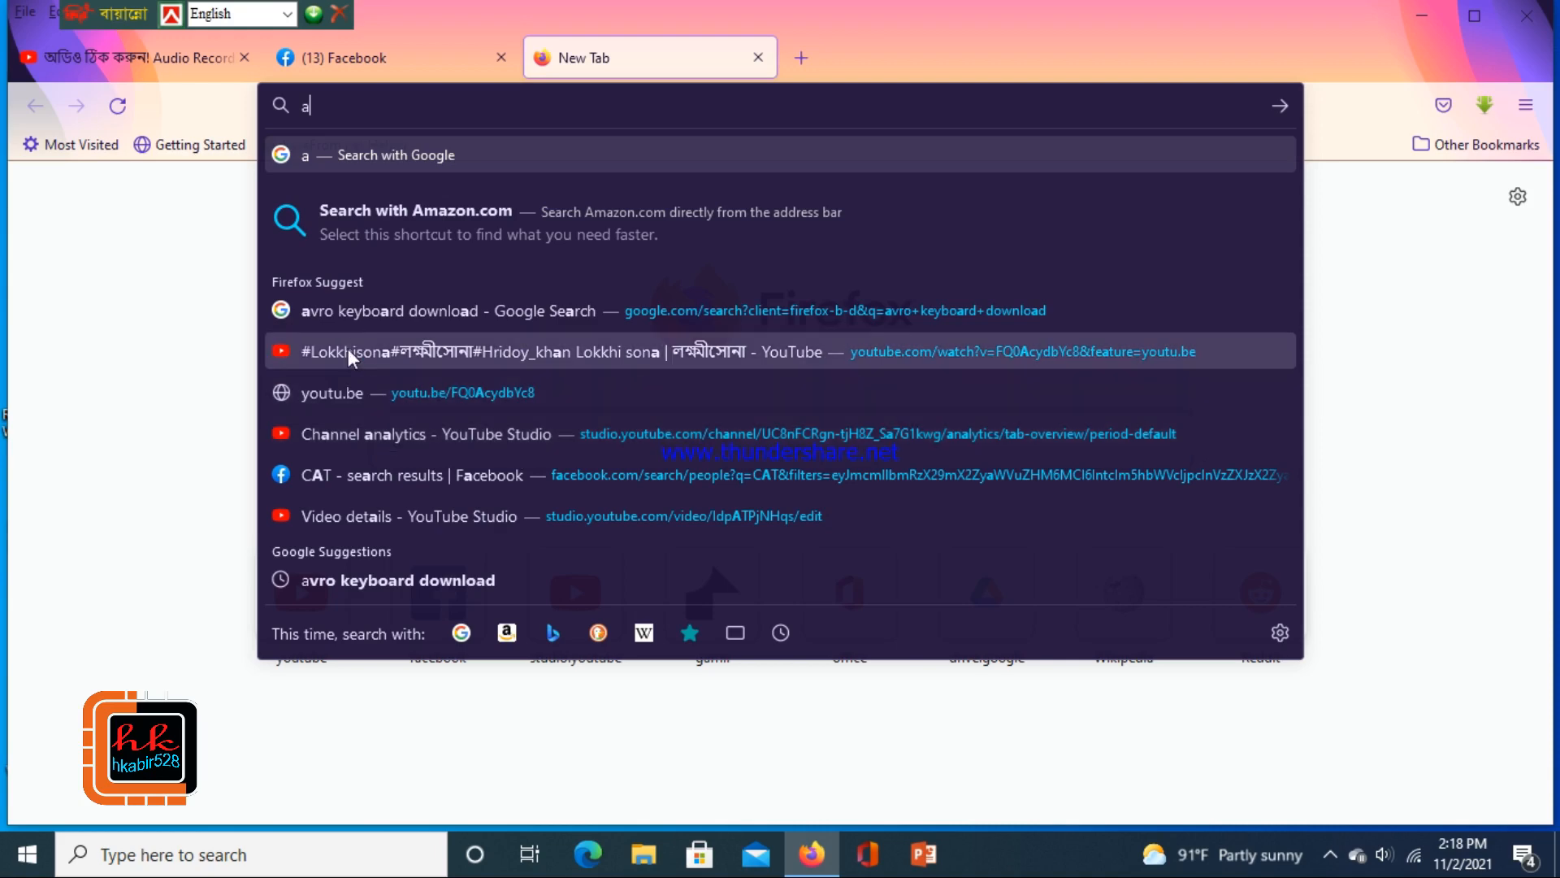
click(396, 321)
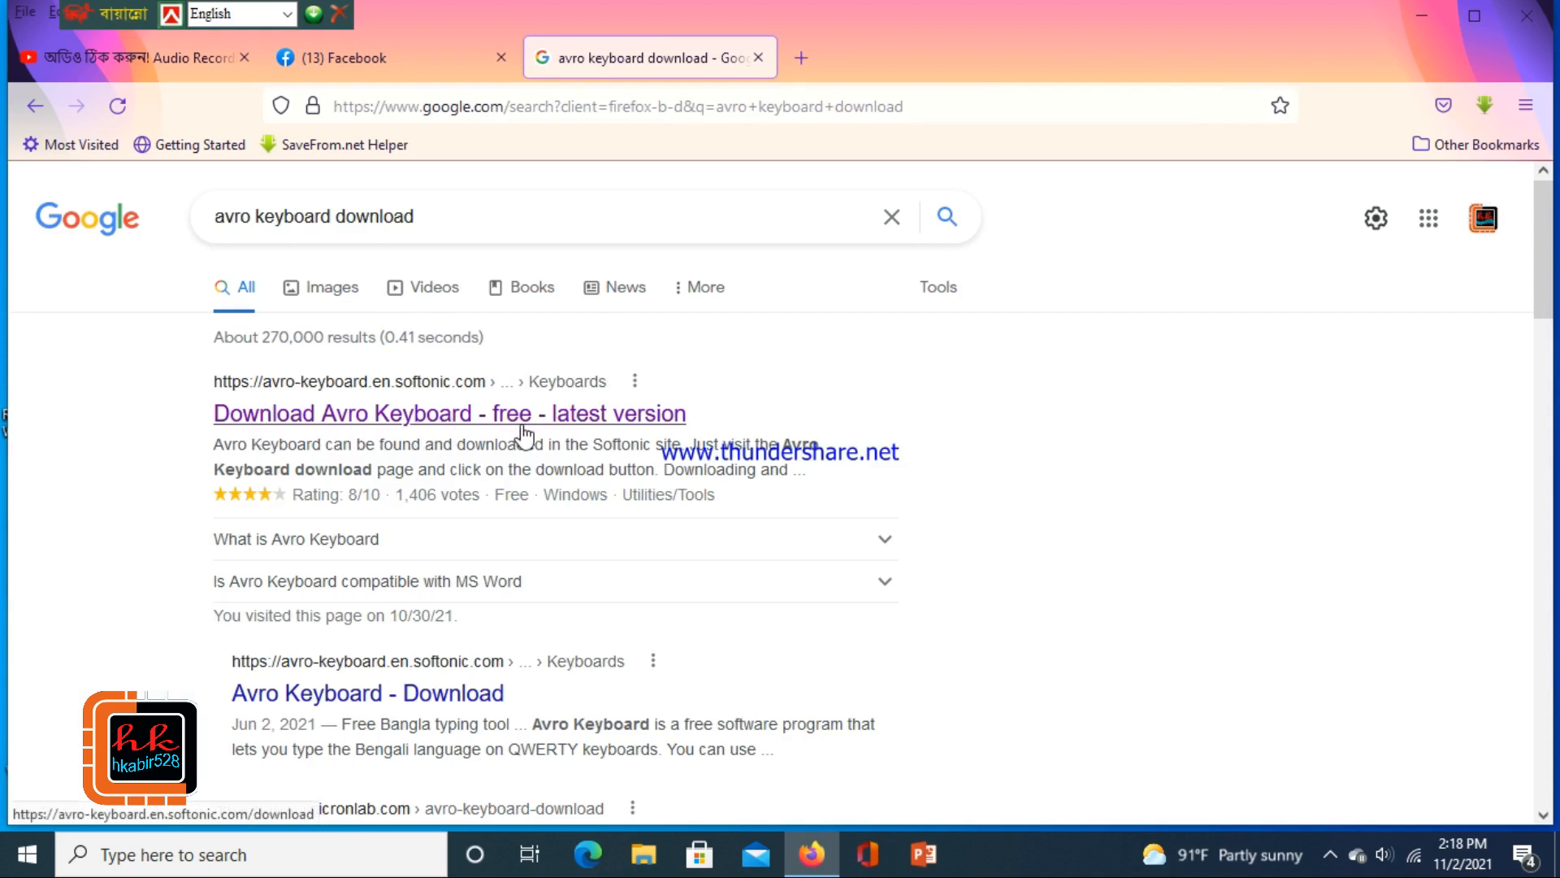
click(602, 434)
click(516, 423)
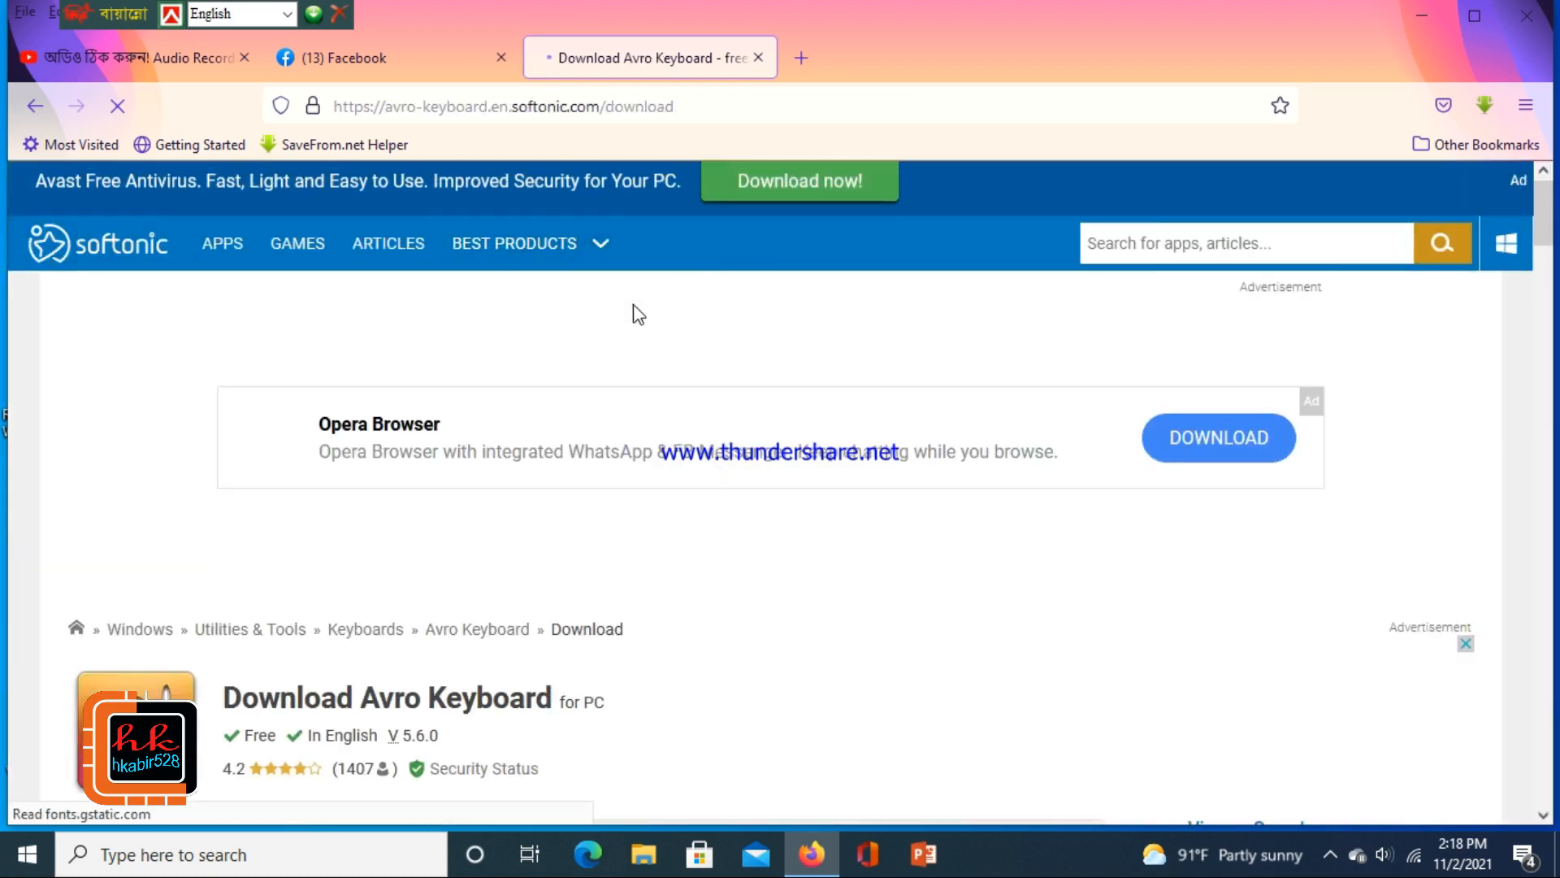
Step: Download the free Avro Keyboard installer for PC from Softonic, declining the Opera offer, and save setup_avrokeyboard_5.6.0.exe
scroll(759, 548, down, 2)
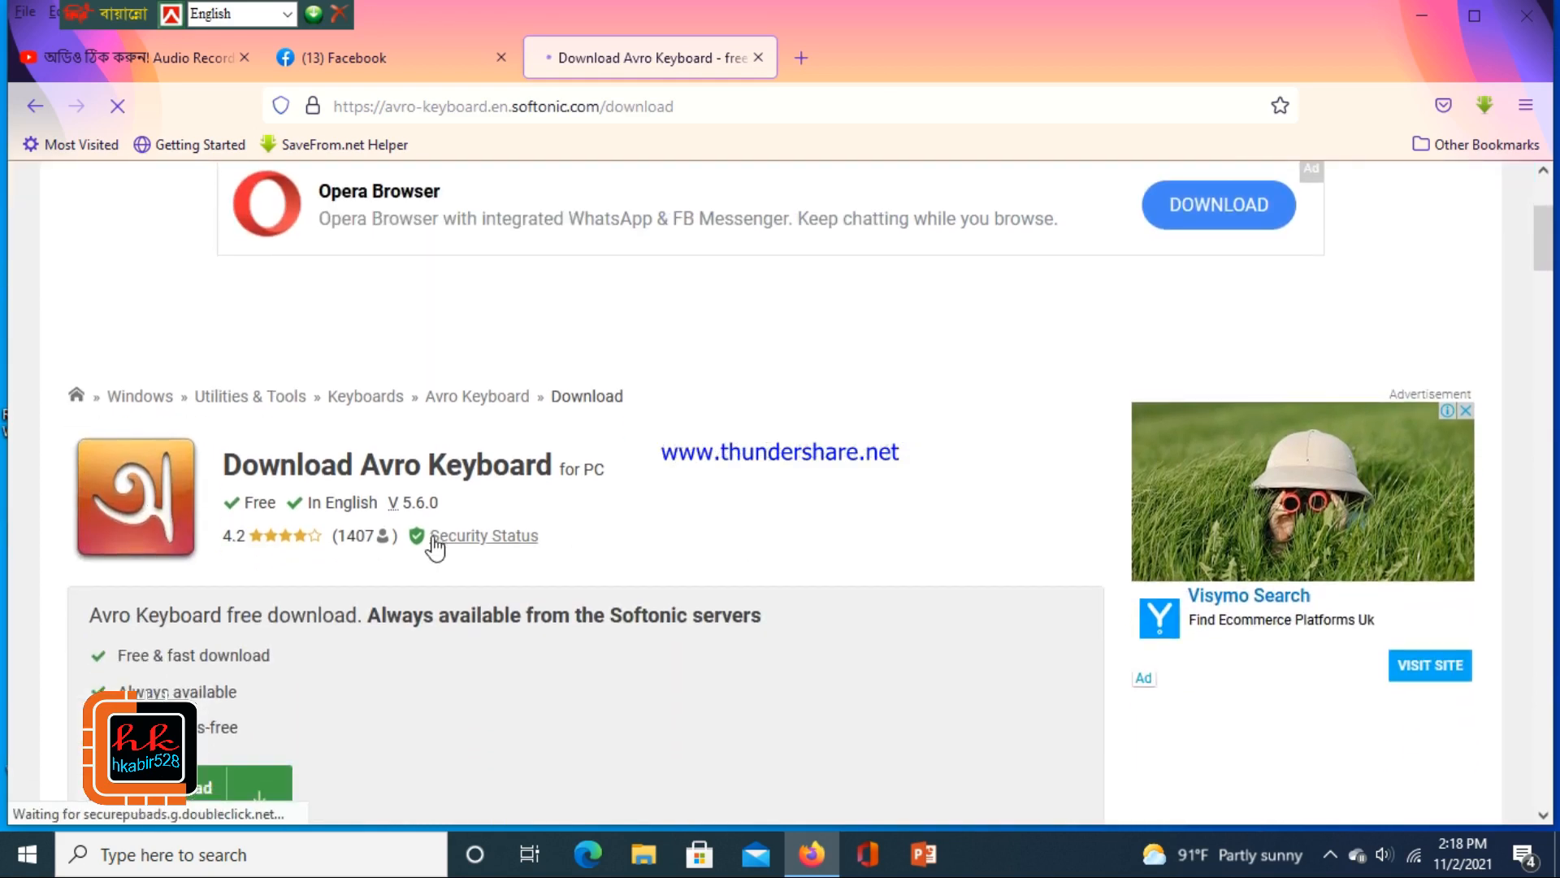
scroll(170, 731, down, 2)
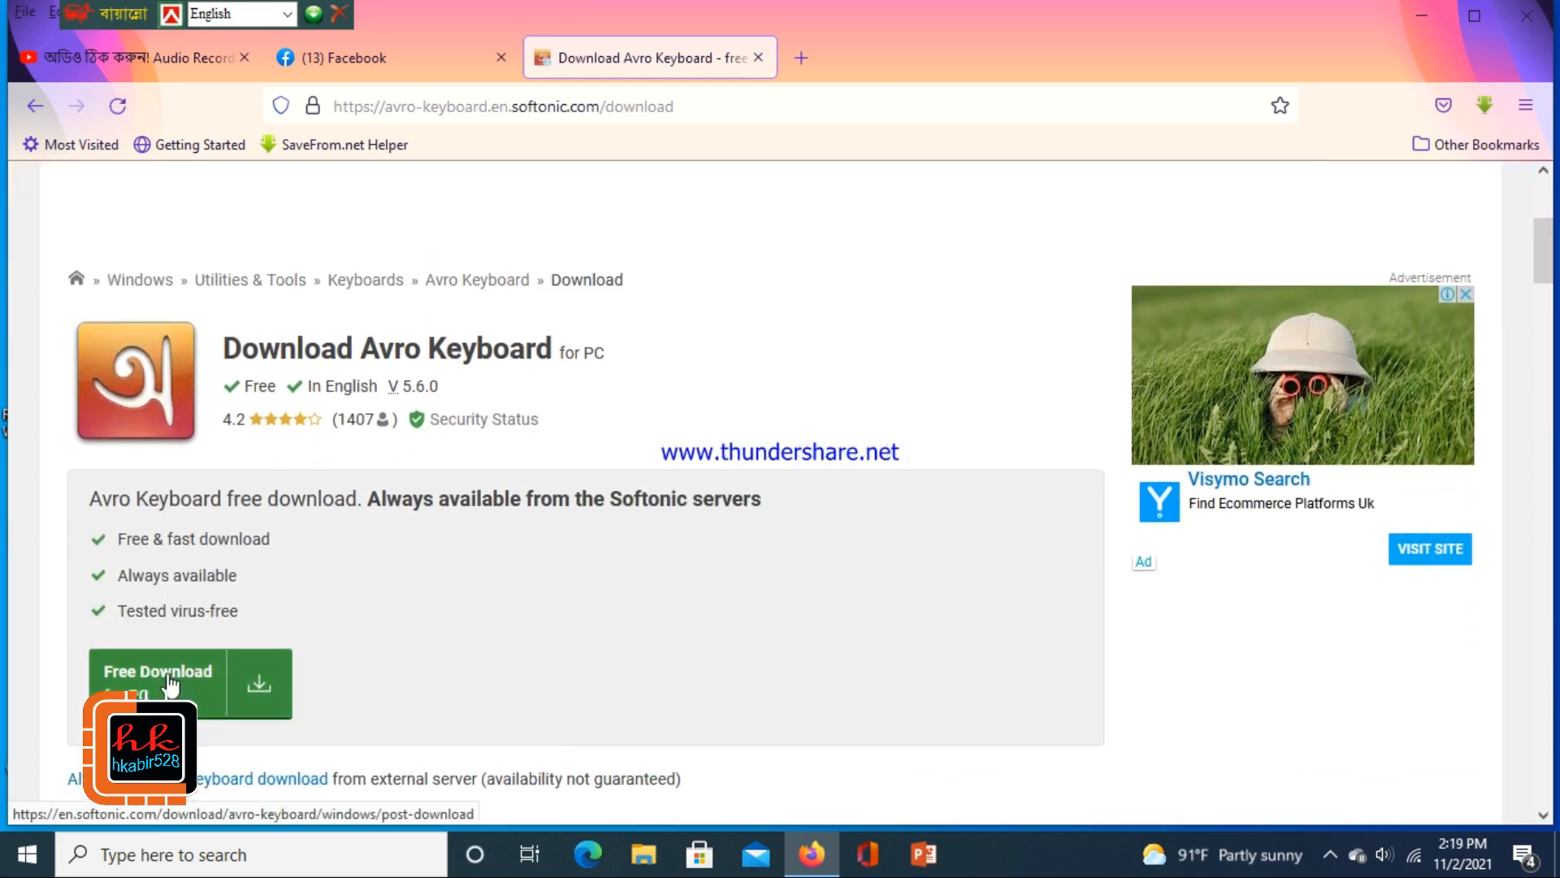
click(167, 675)
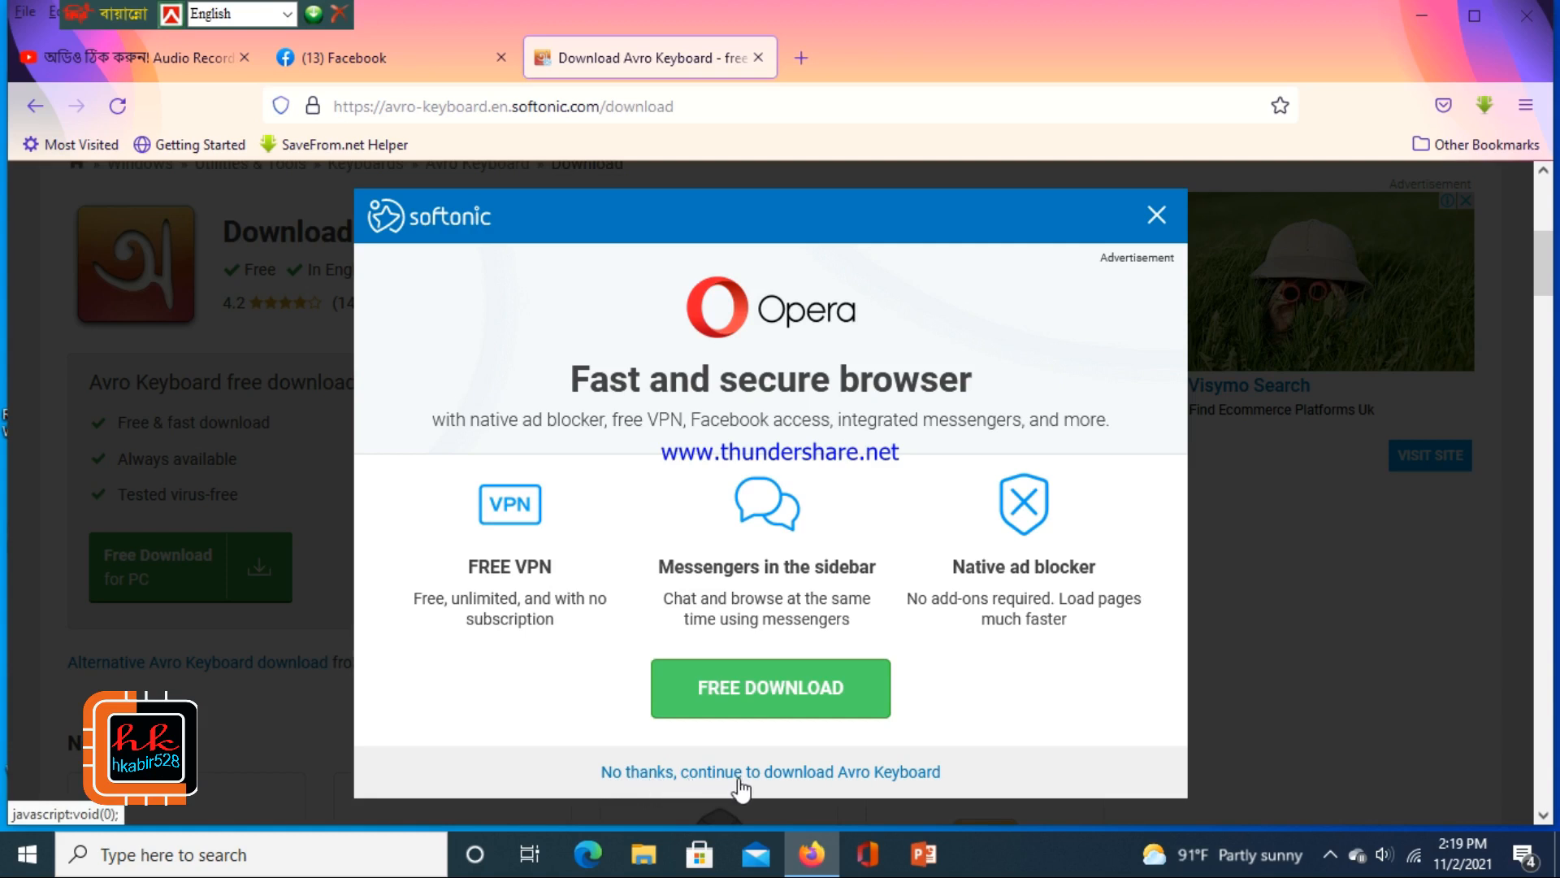
click(843, 777)
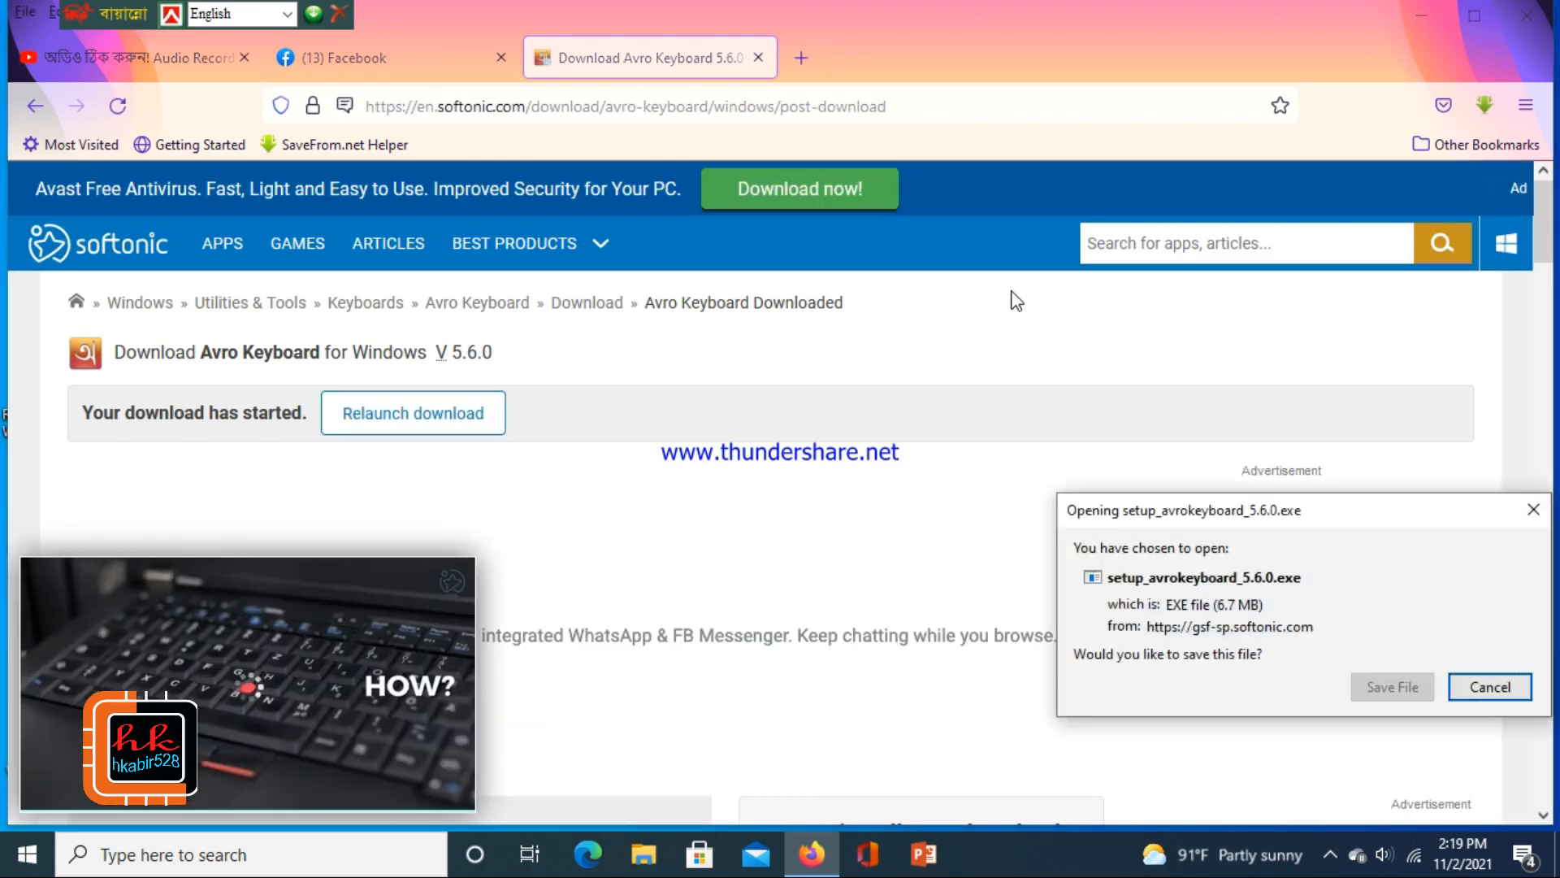
click(1389, 690)
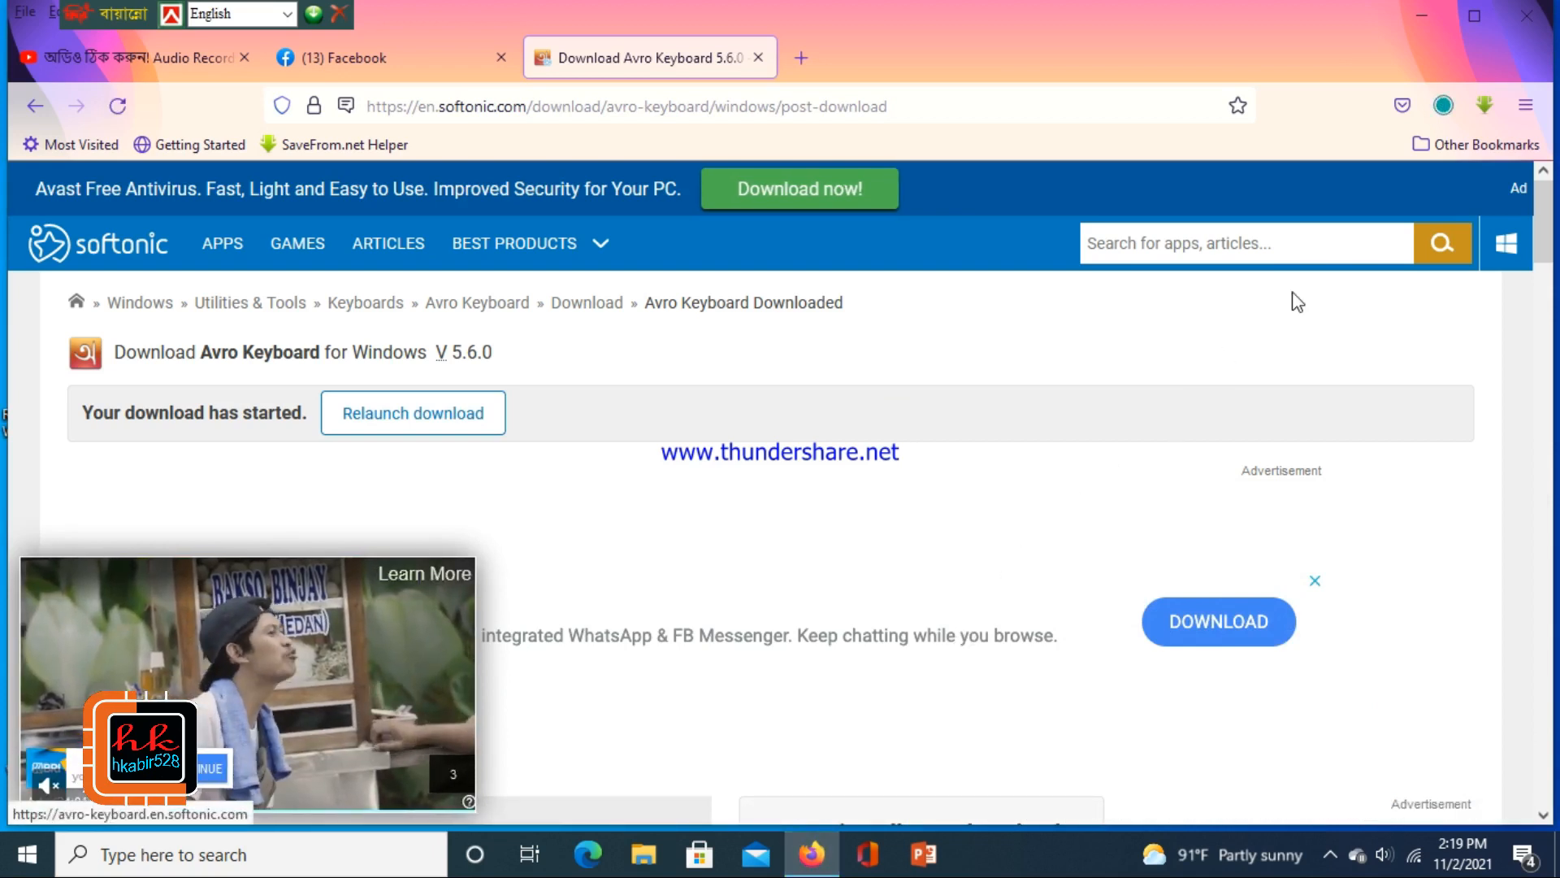
Step: Show the finished download in its folder and run setup_avrokeyboard_5.6.0(1), allowing it past the security warning
click(1444, 106)
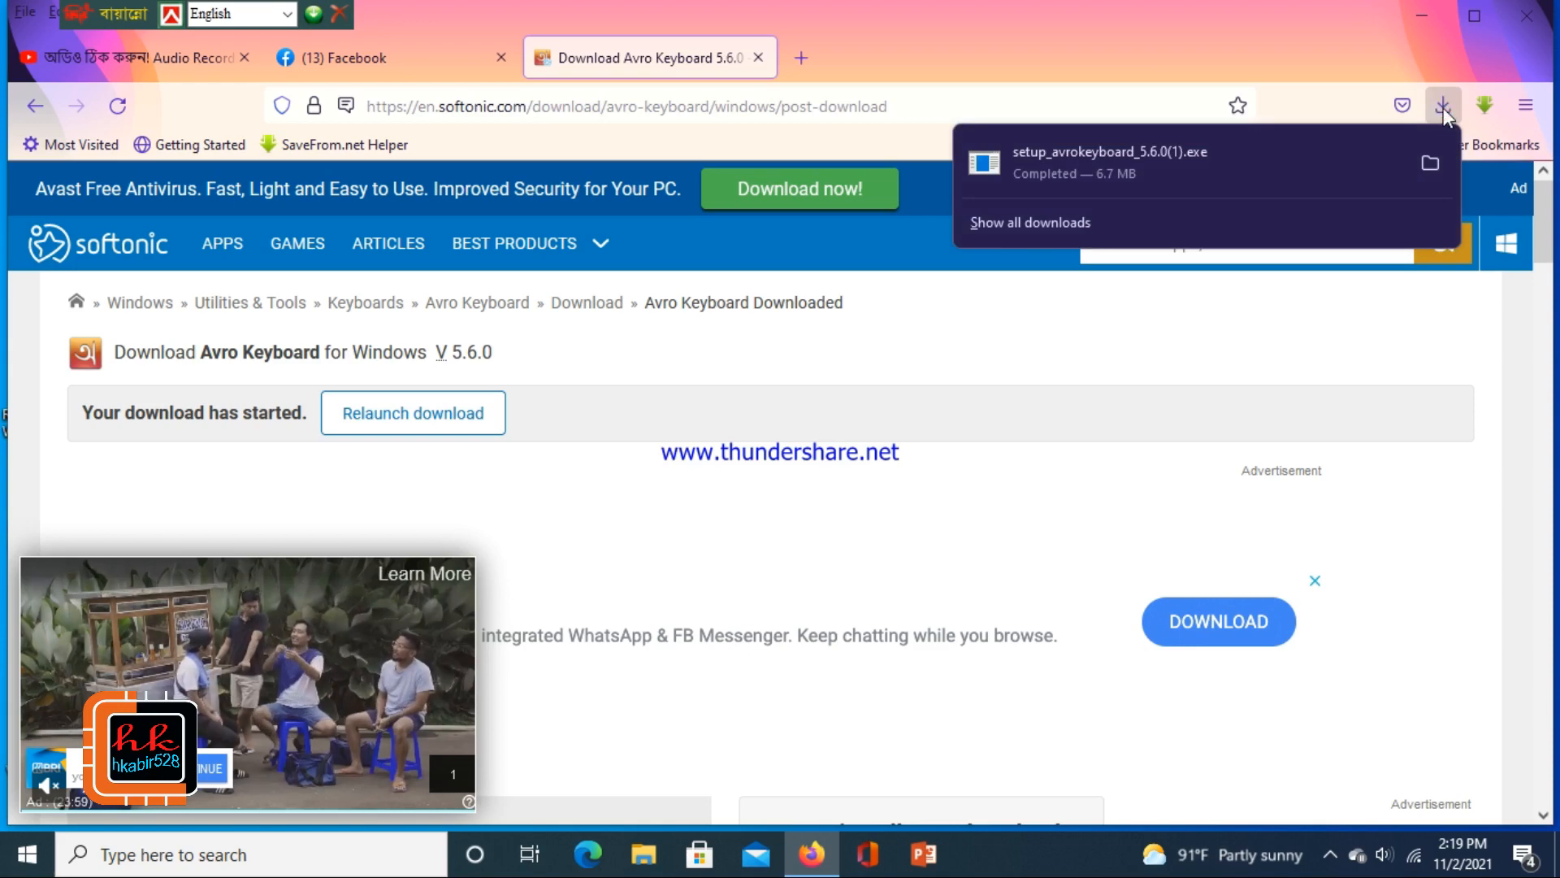
click(1421, 163)
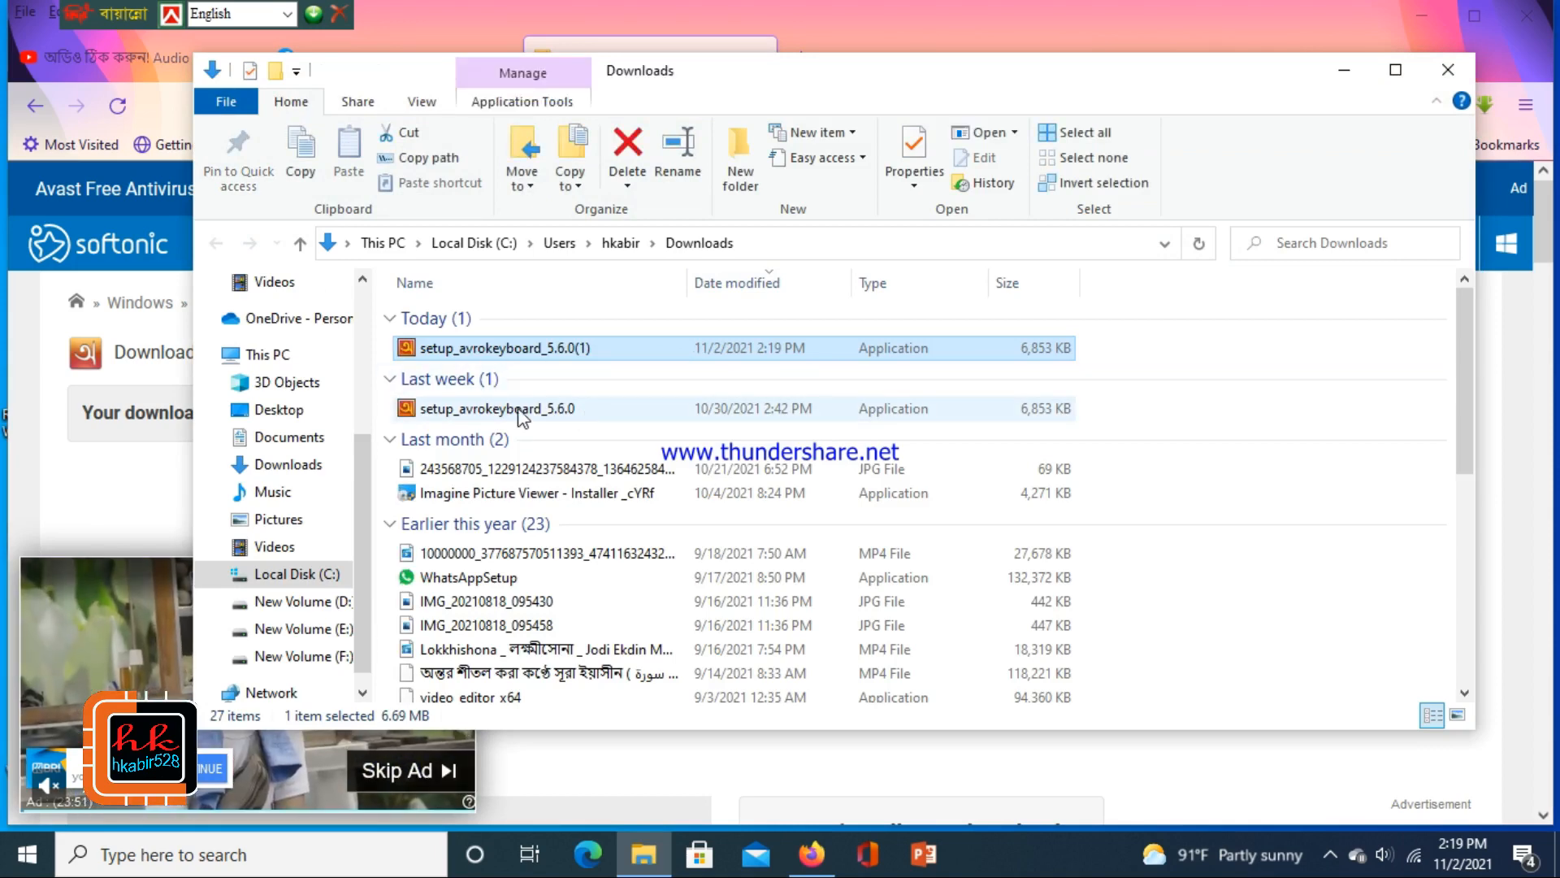
double_click(522, 349)
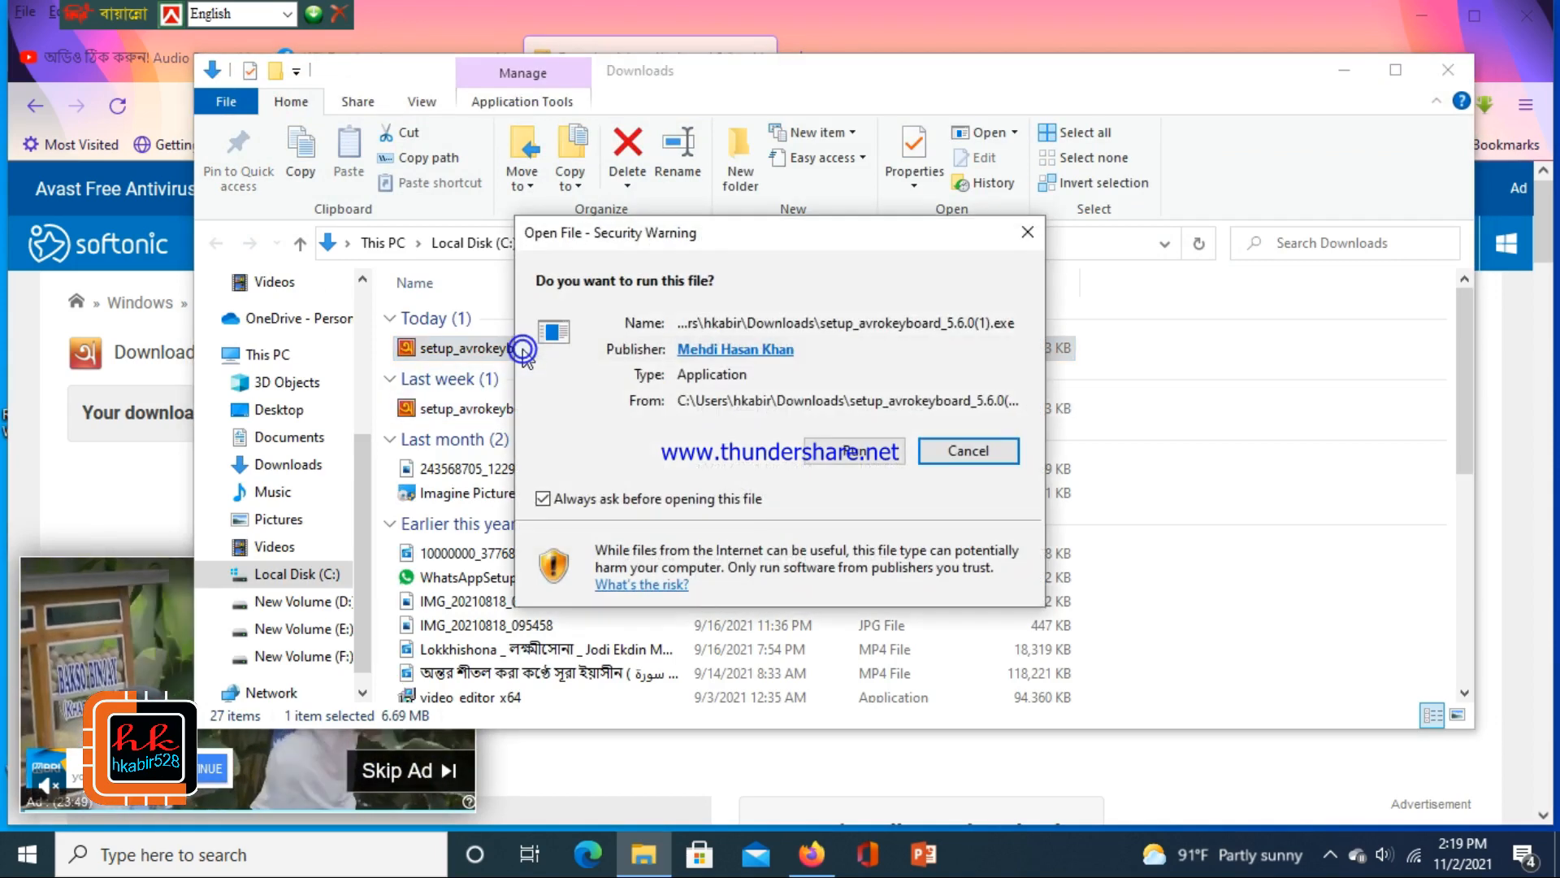
click(878, 461)
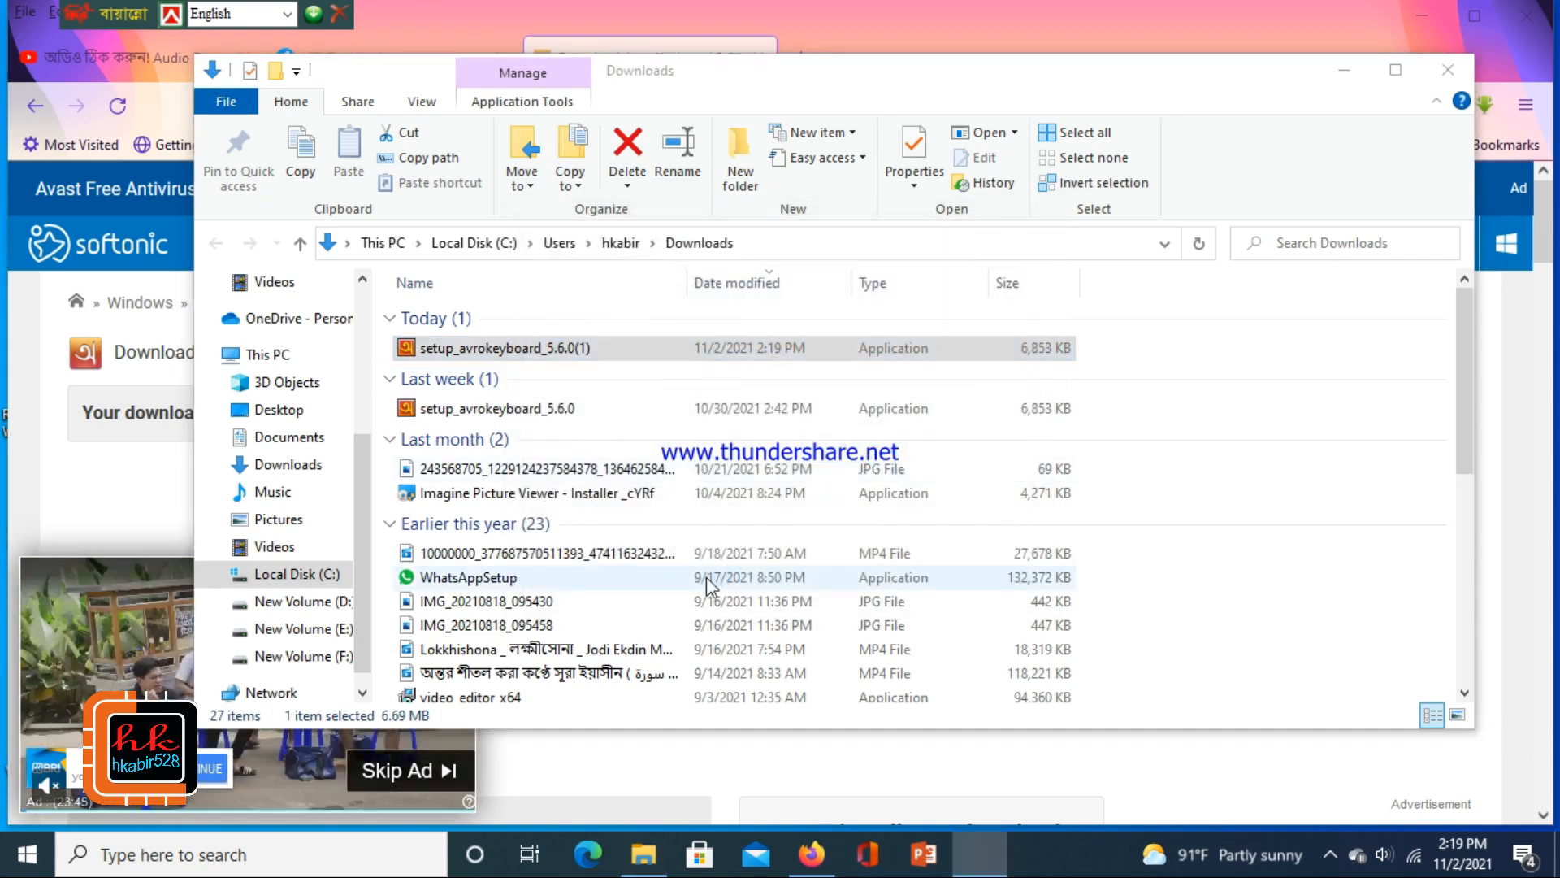
Step: Accept the licence agreement and install Avro Keyboard with the default Start Menu folder and weekly update check, finishing the setup wizard
click(911, 609)
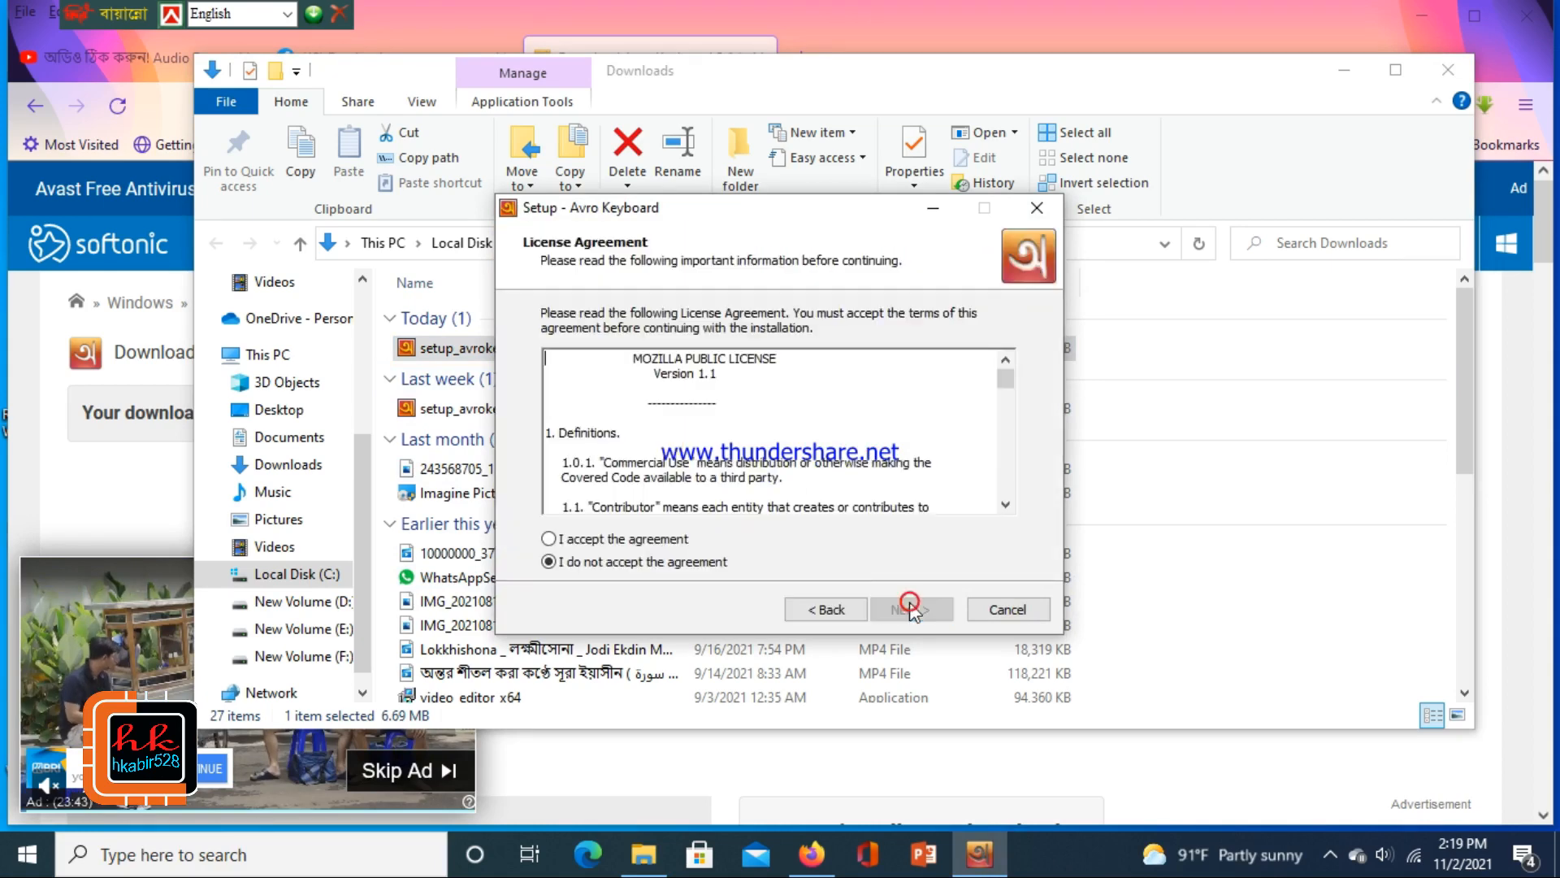
click(633, 539)
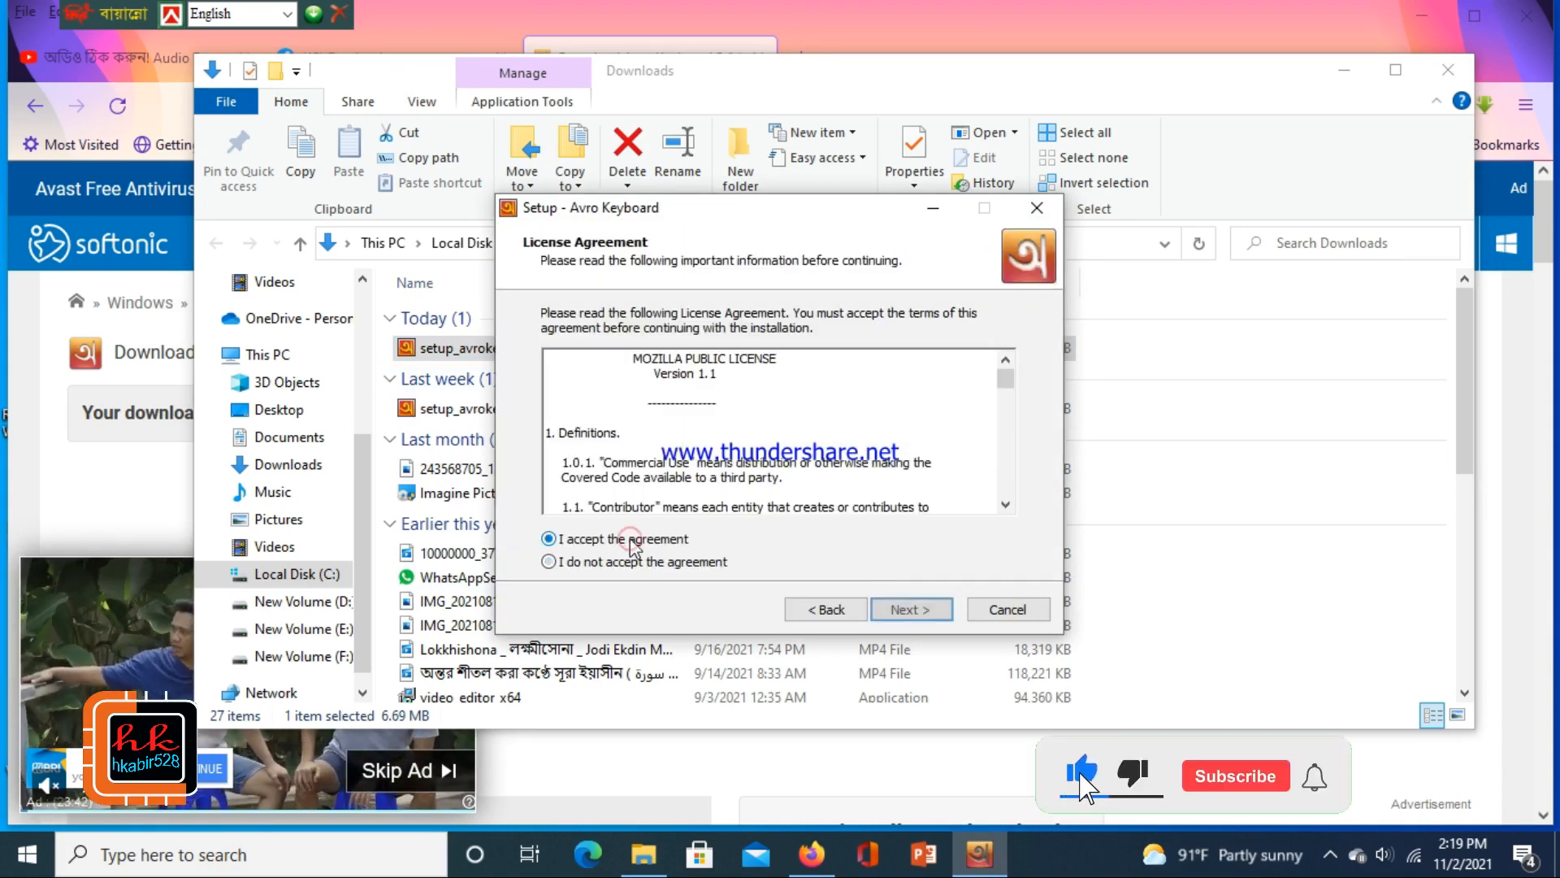
click(912, 610)
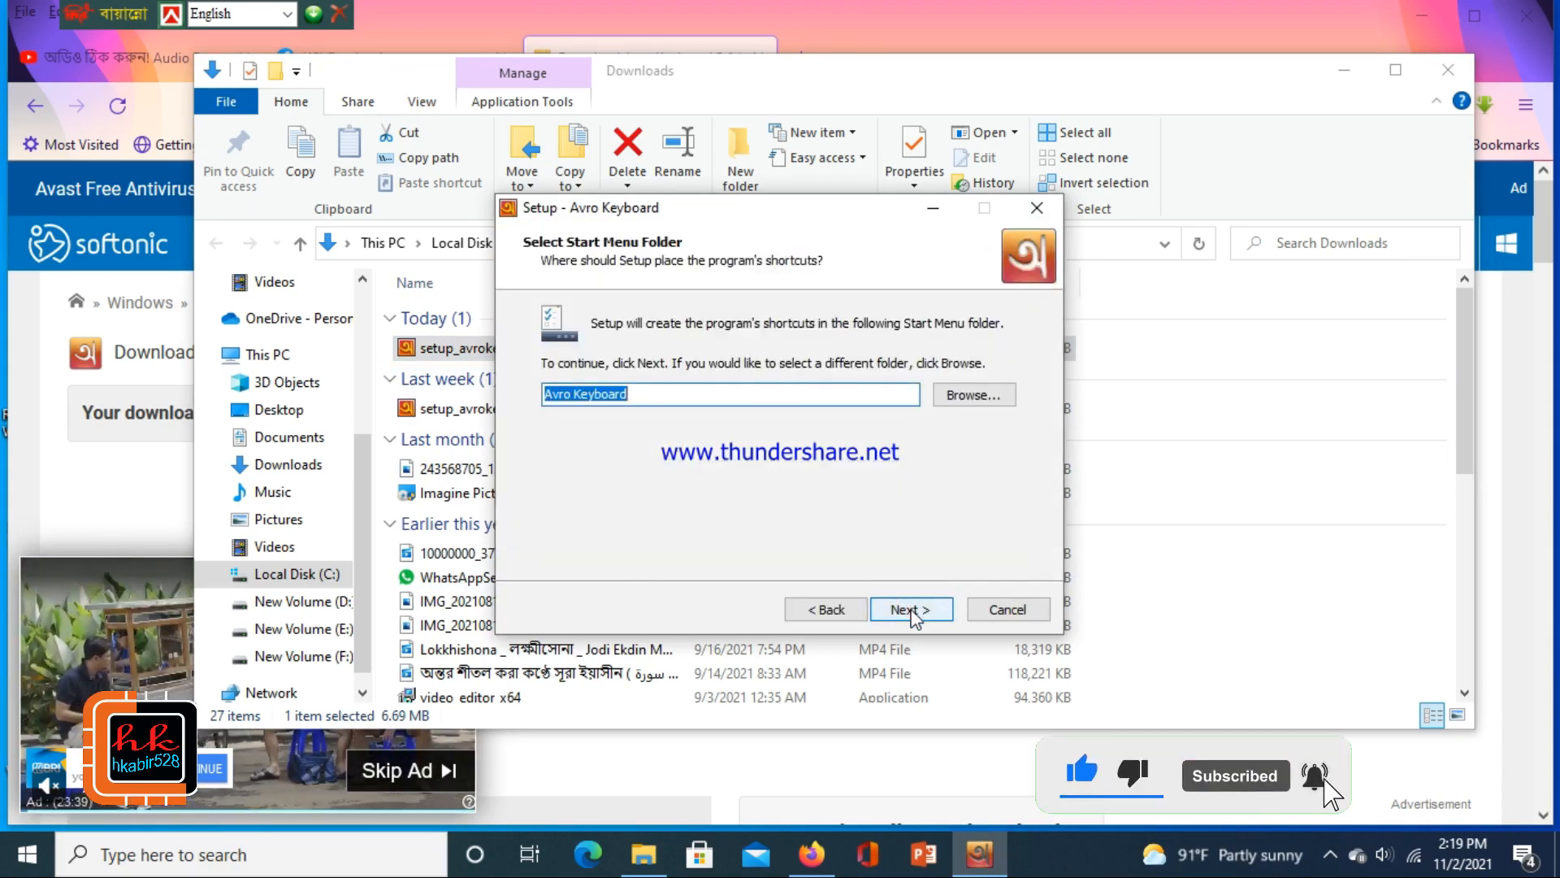
click(907, 611)
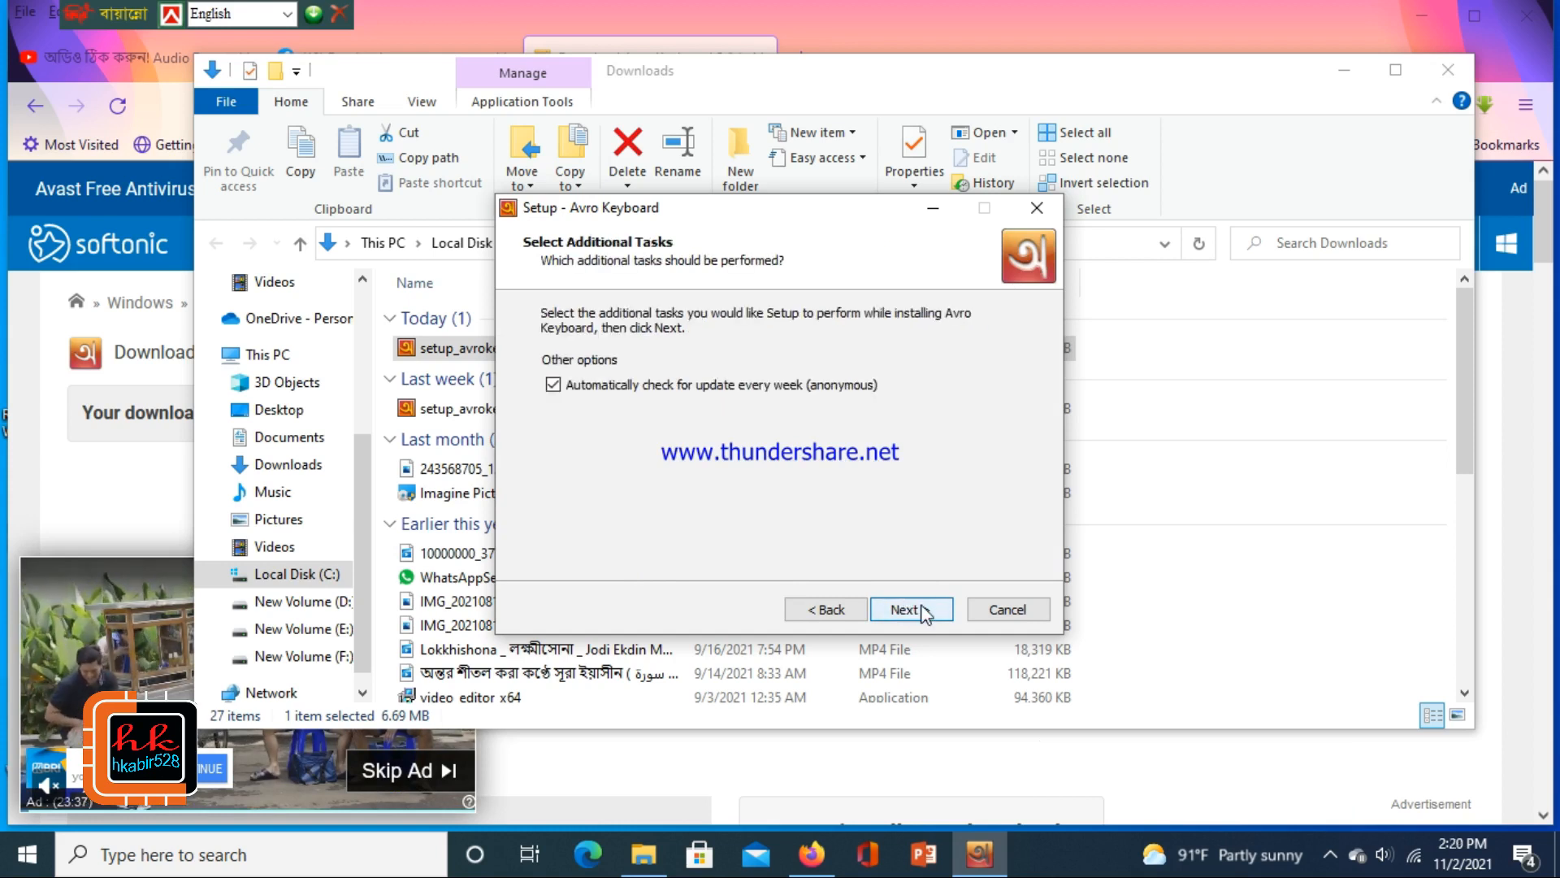
click(915, 611)
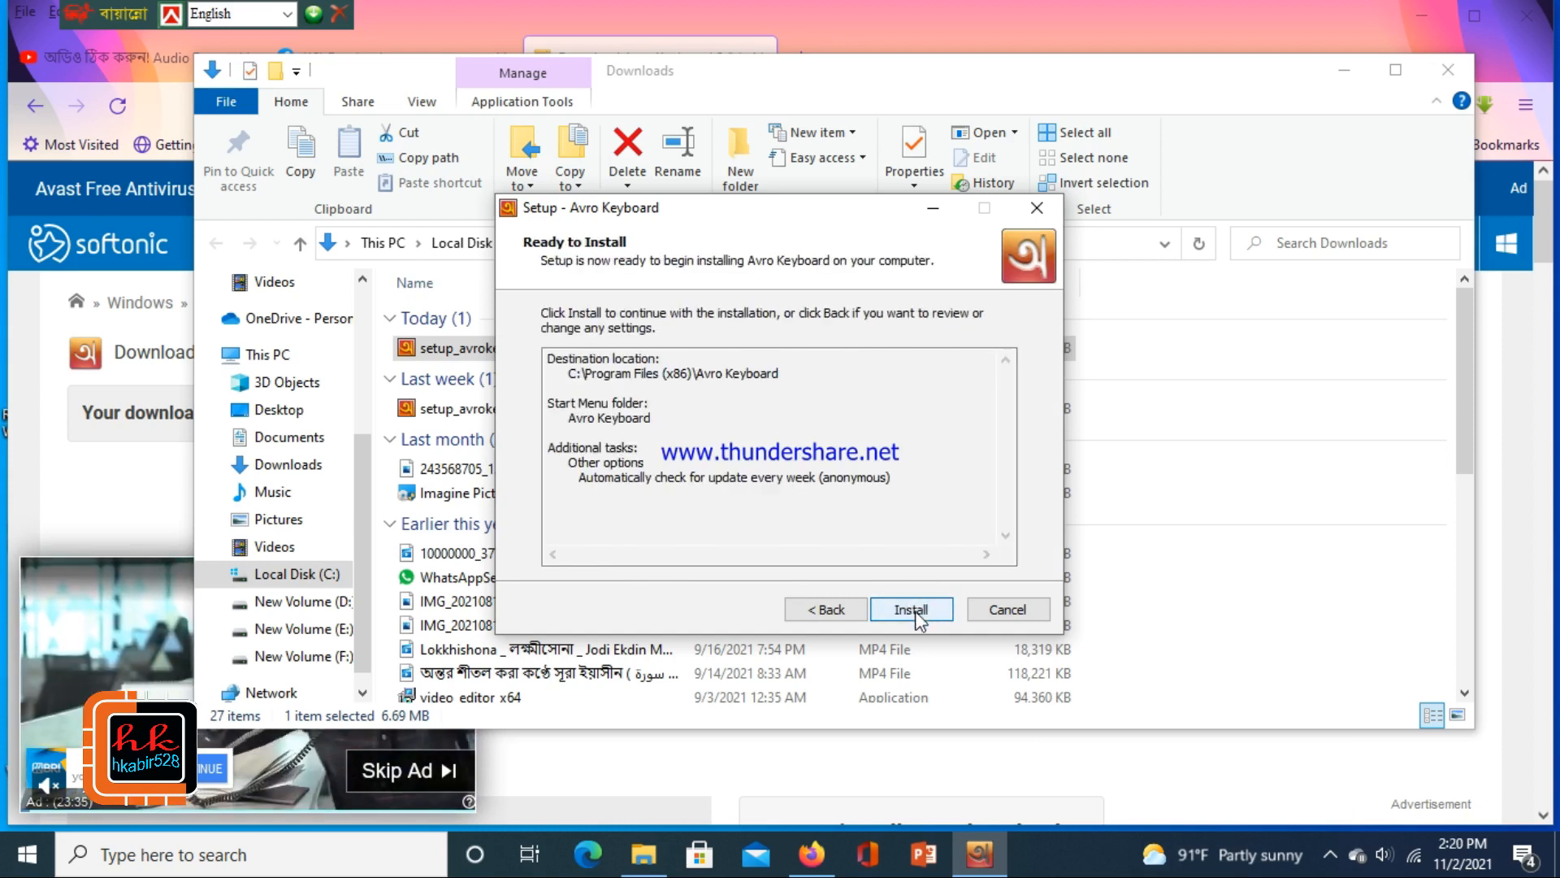
click(911, 610)
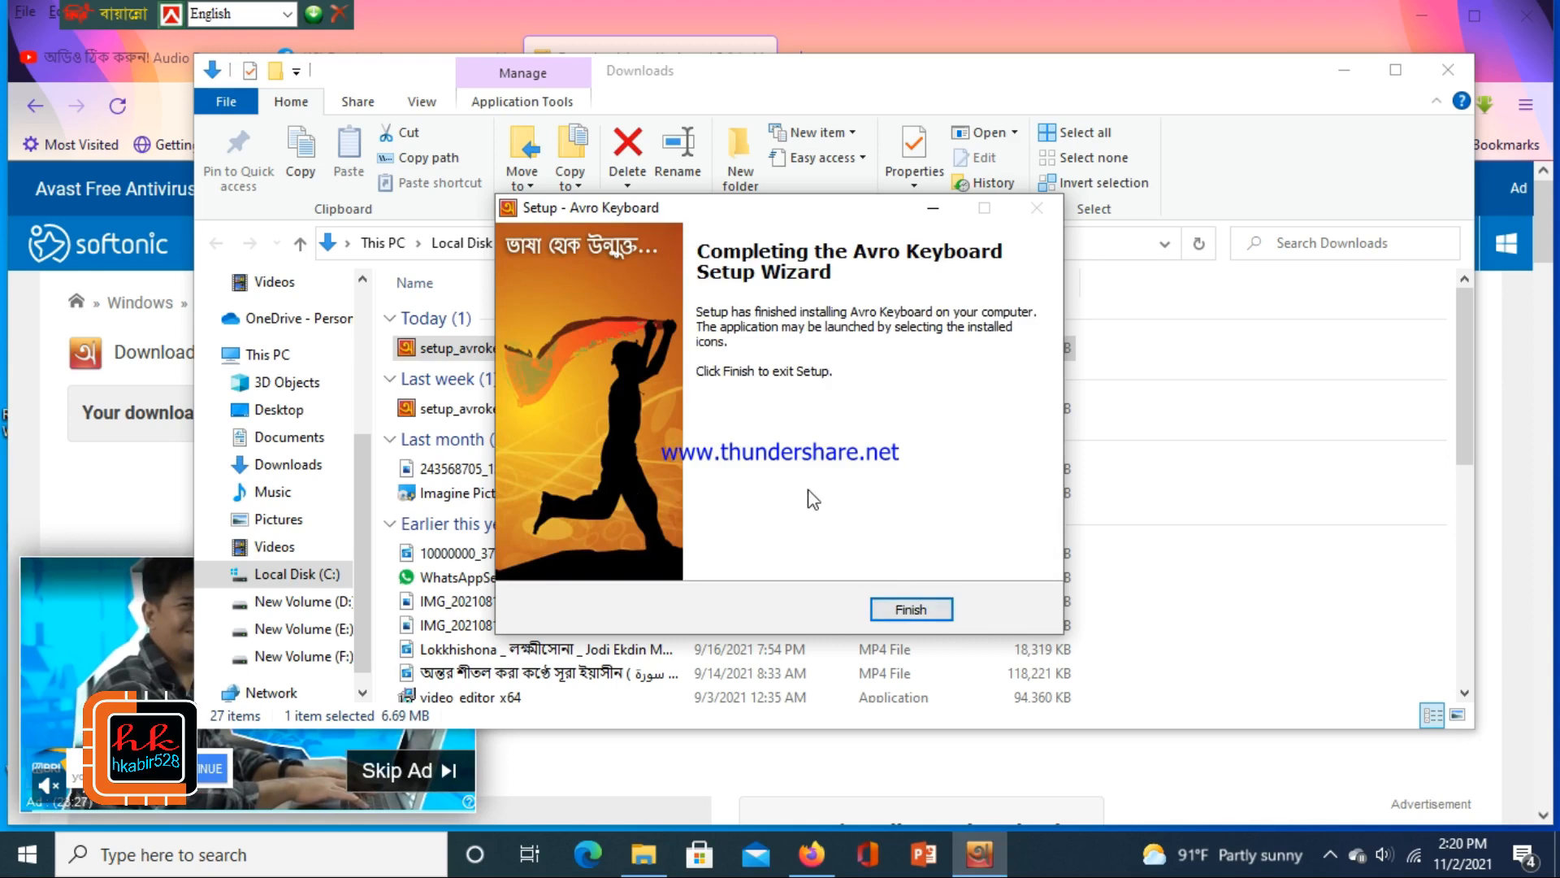
click(912, 605)
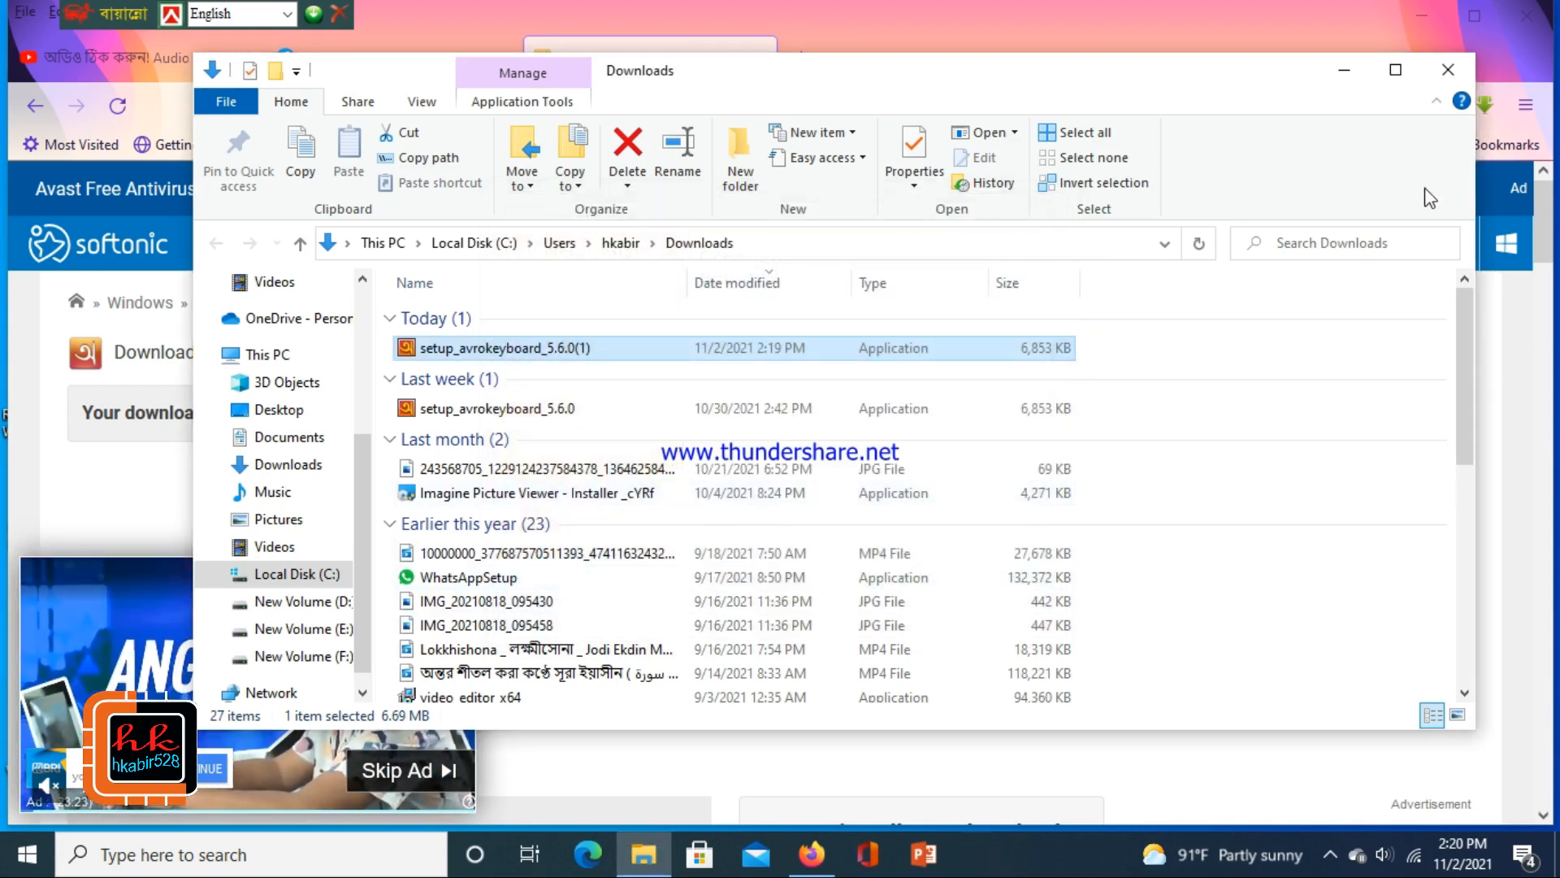
Step: Close the Downloads folder window and minimise the browser to show the desktop
click(1451, 71)
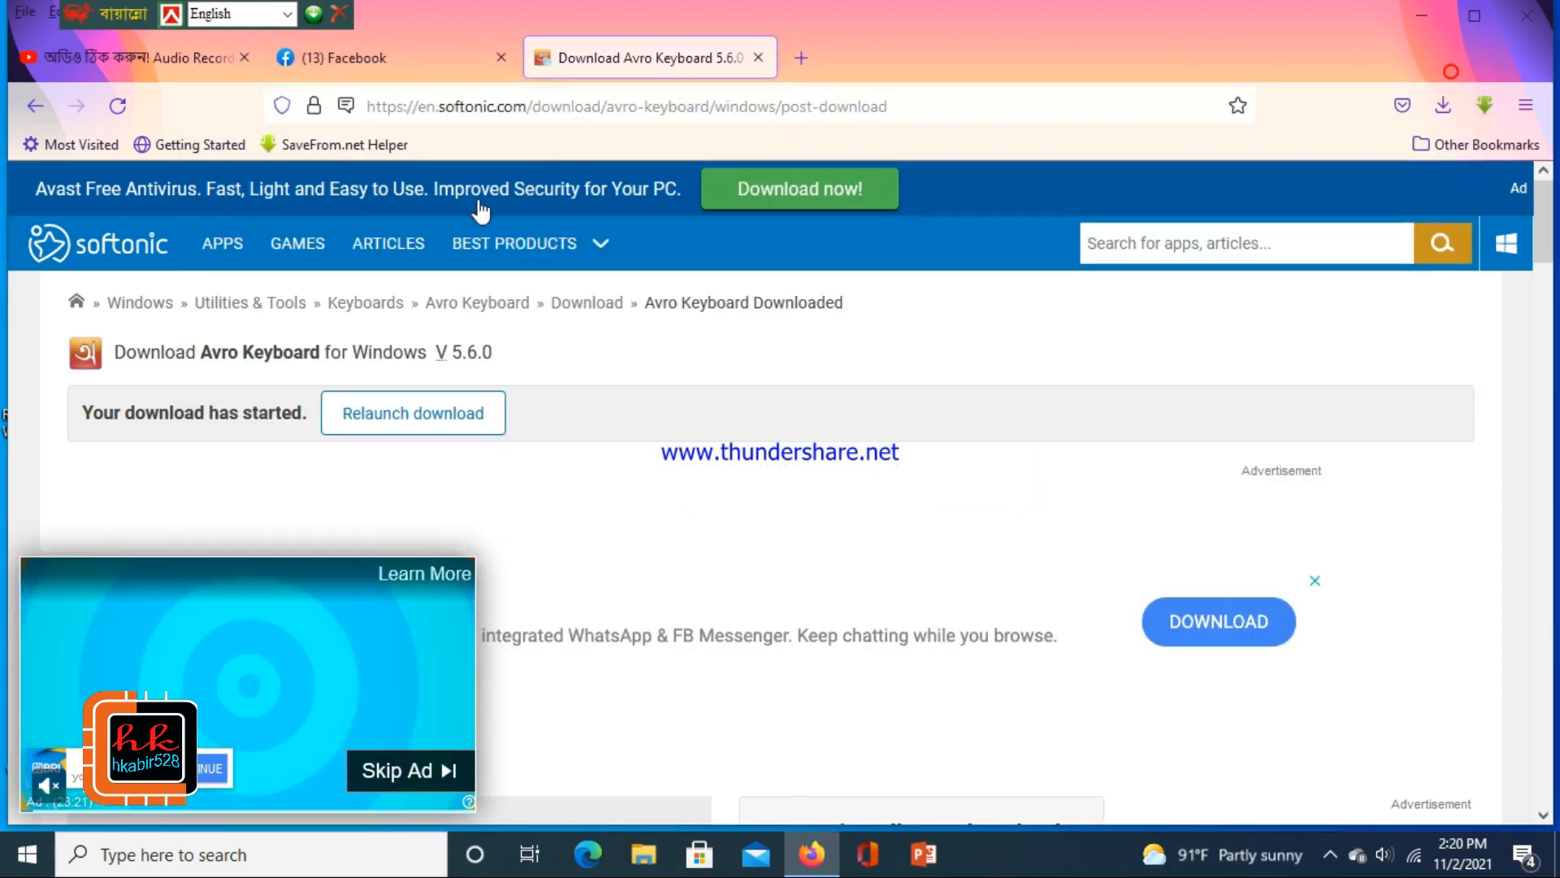
click(1424, 9)
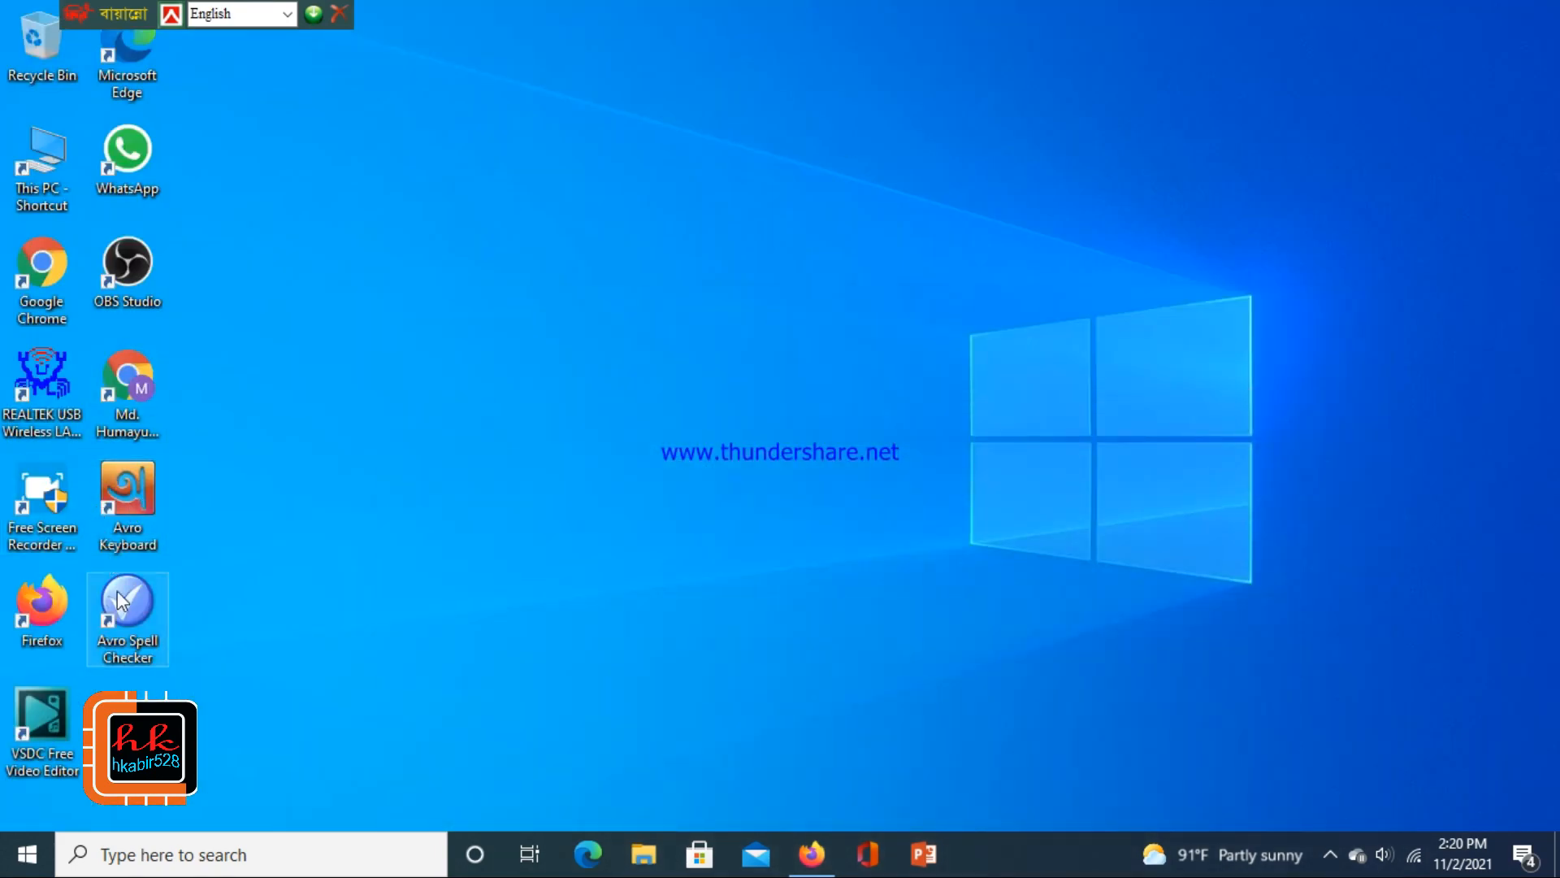
right_click(540, 456)
click(579, 517)
Step: Switch back to Firefox, show the Facebook page and place the cursor in the post's comment field
click(811, 853)
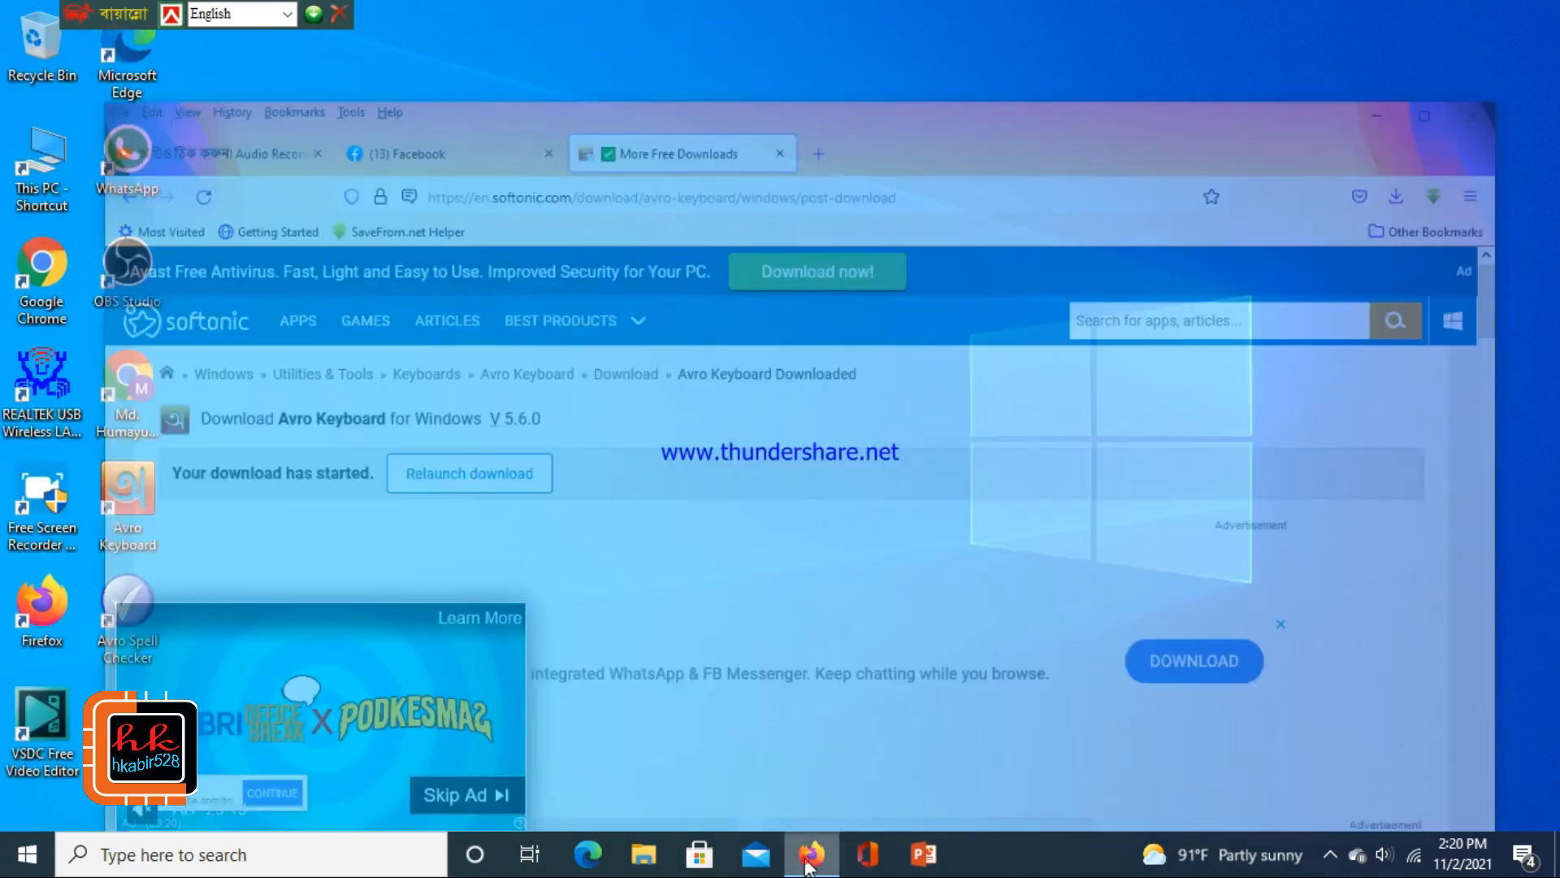
click(377, 63)
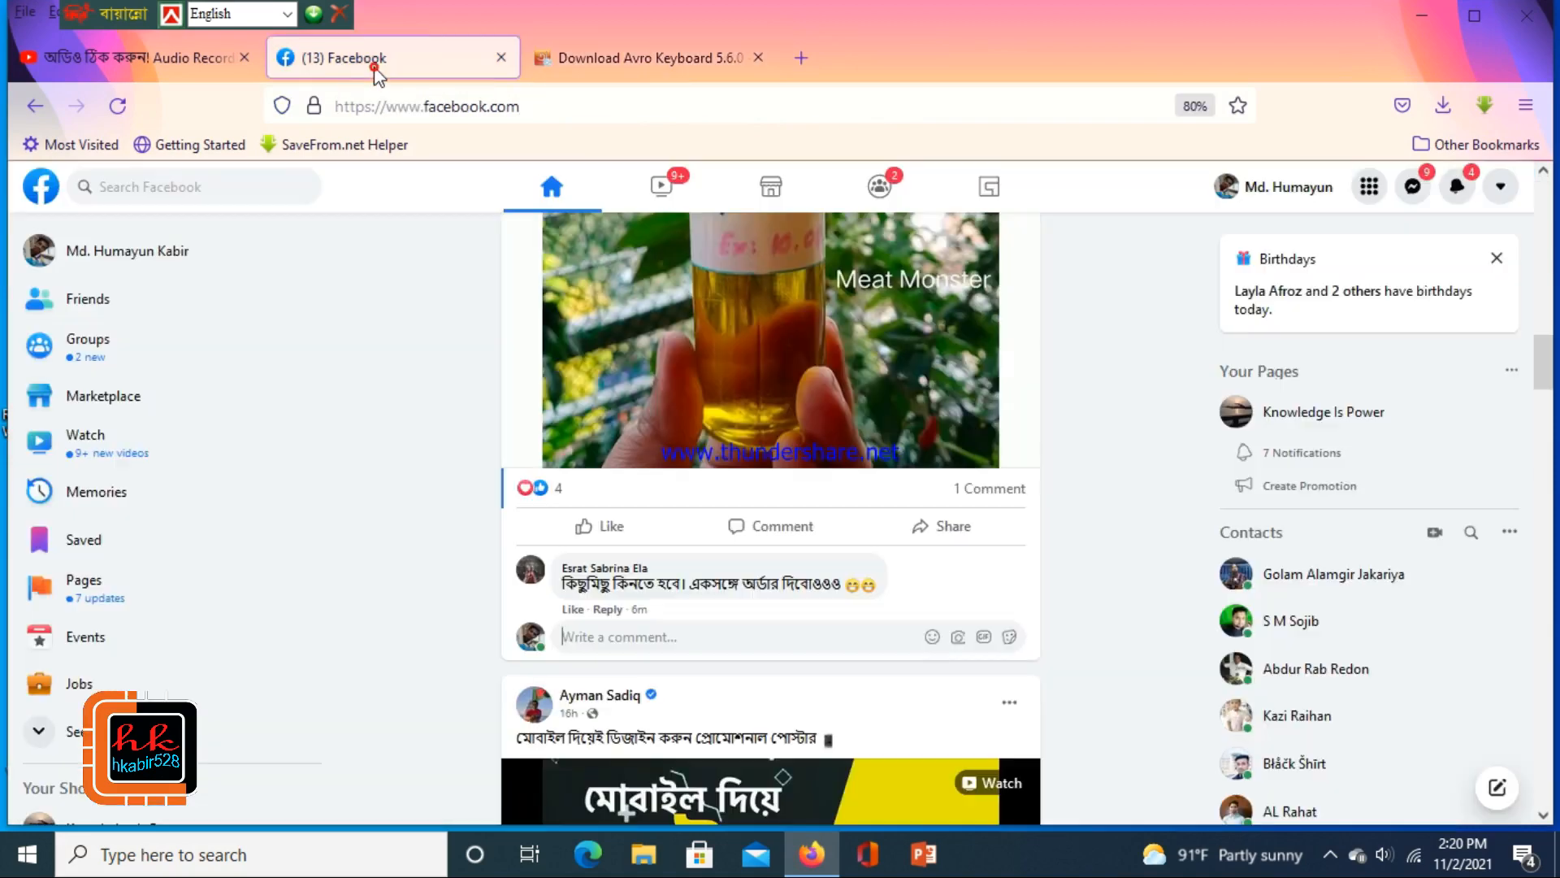
click(609, 639)
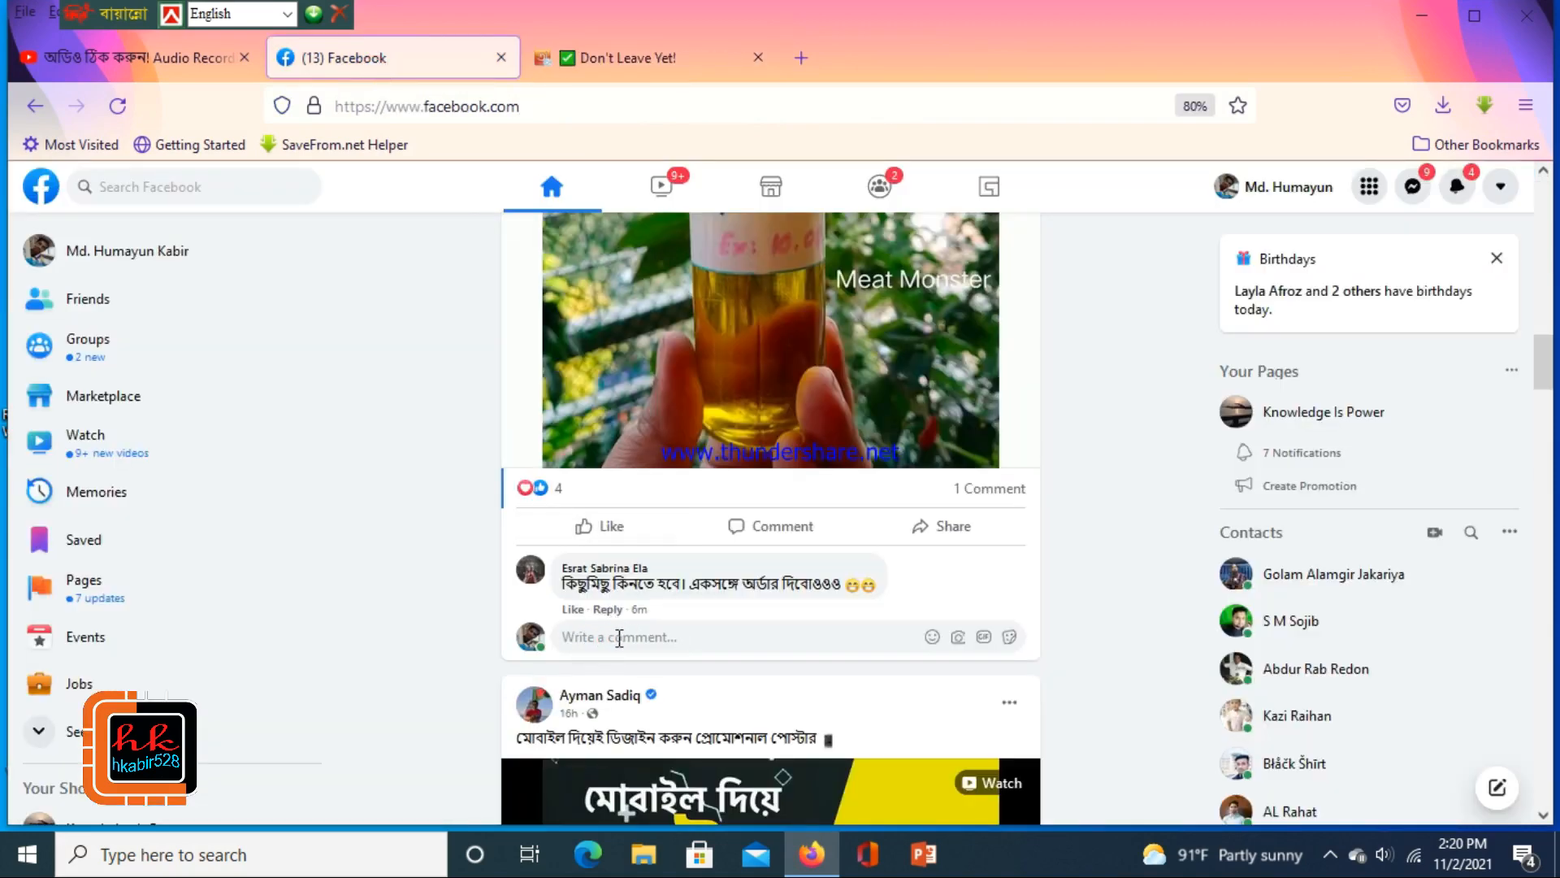
Step: Minimise the browser, launch Avro Keyboard from the desktop and open its Avro Mouse - Click 'n Type! window
click(1422, 16)
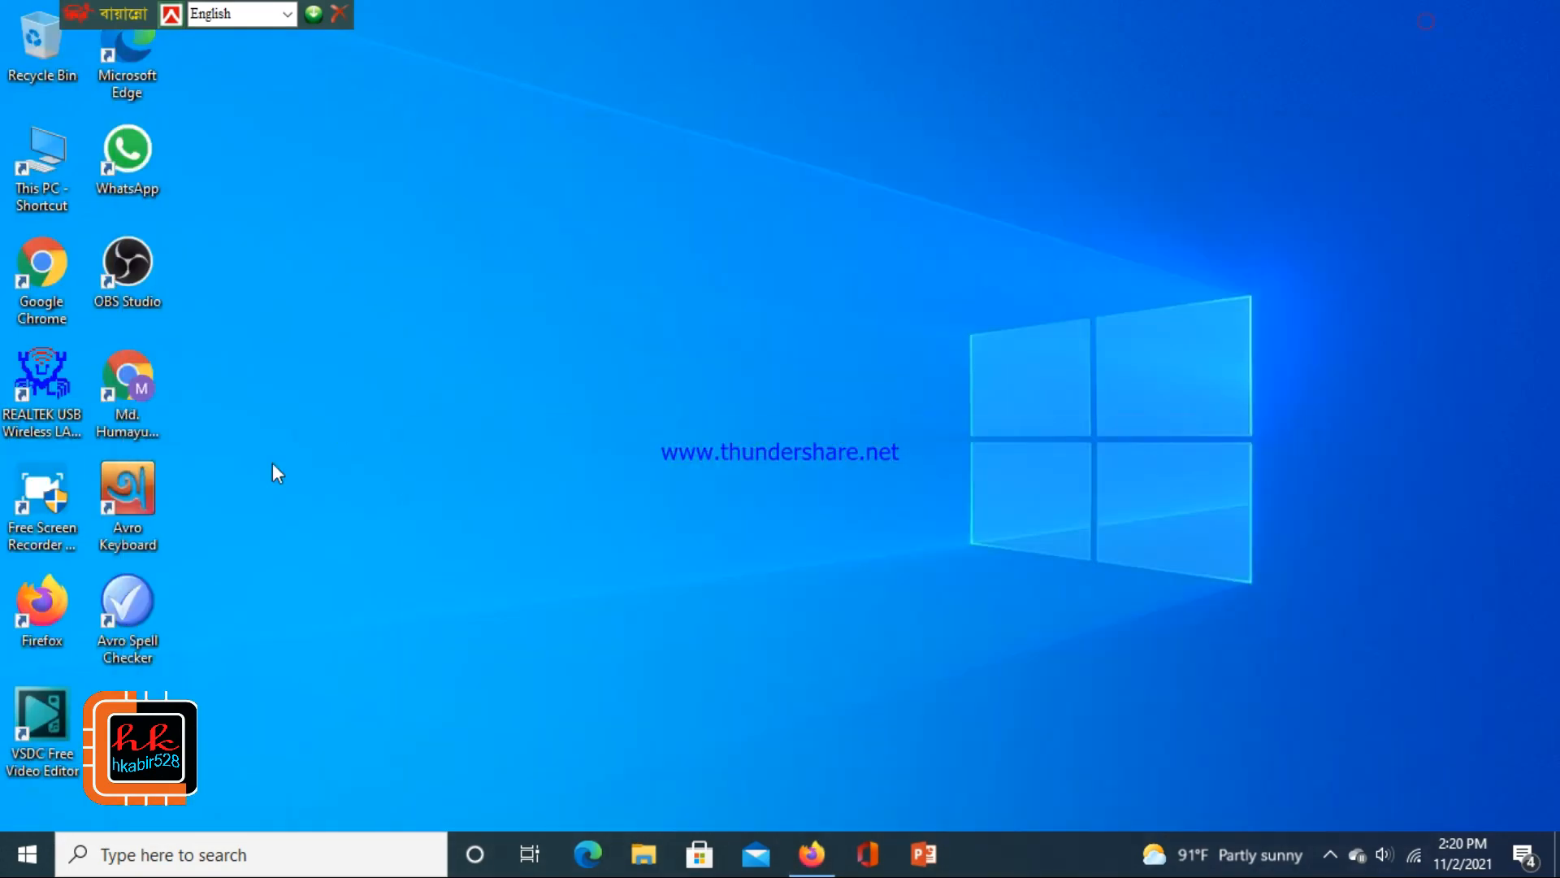
click(146, 506)
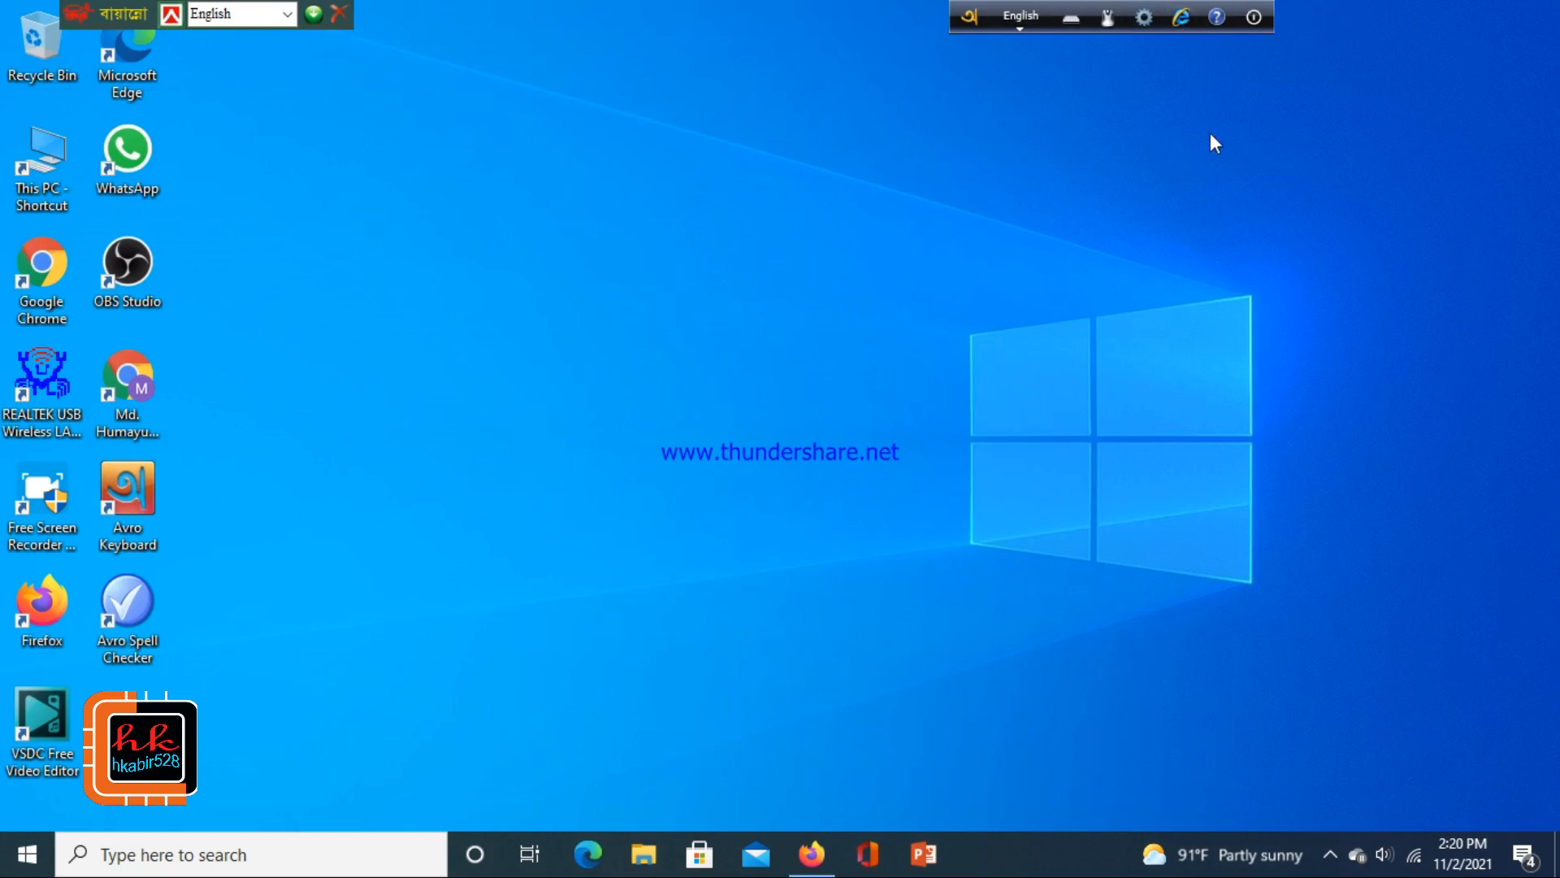
click(1025, 29)
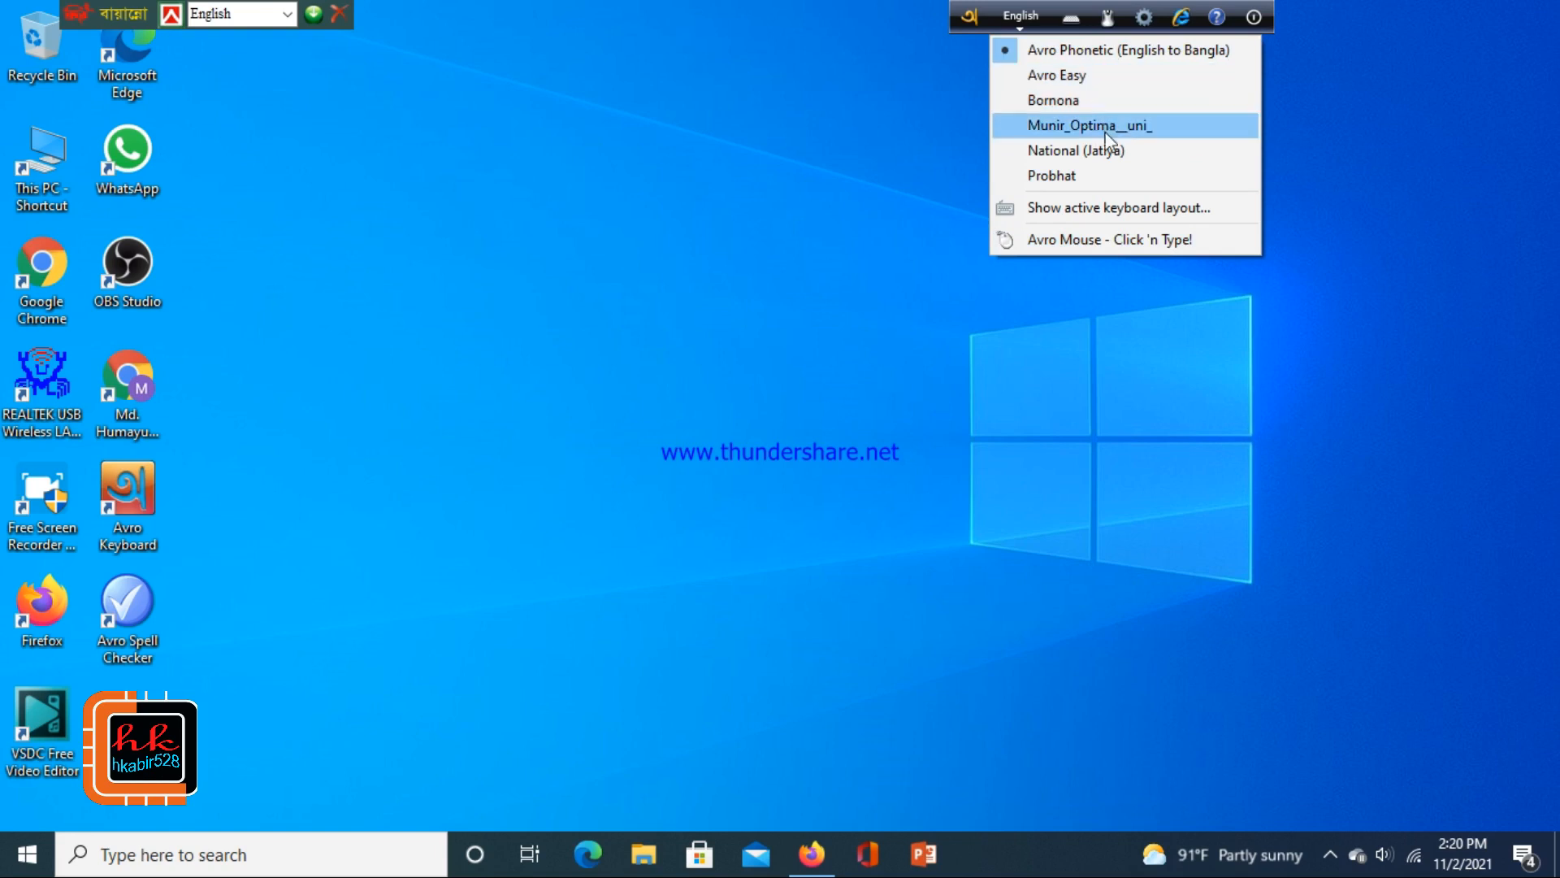
click(1149, 241)
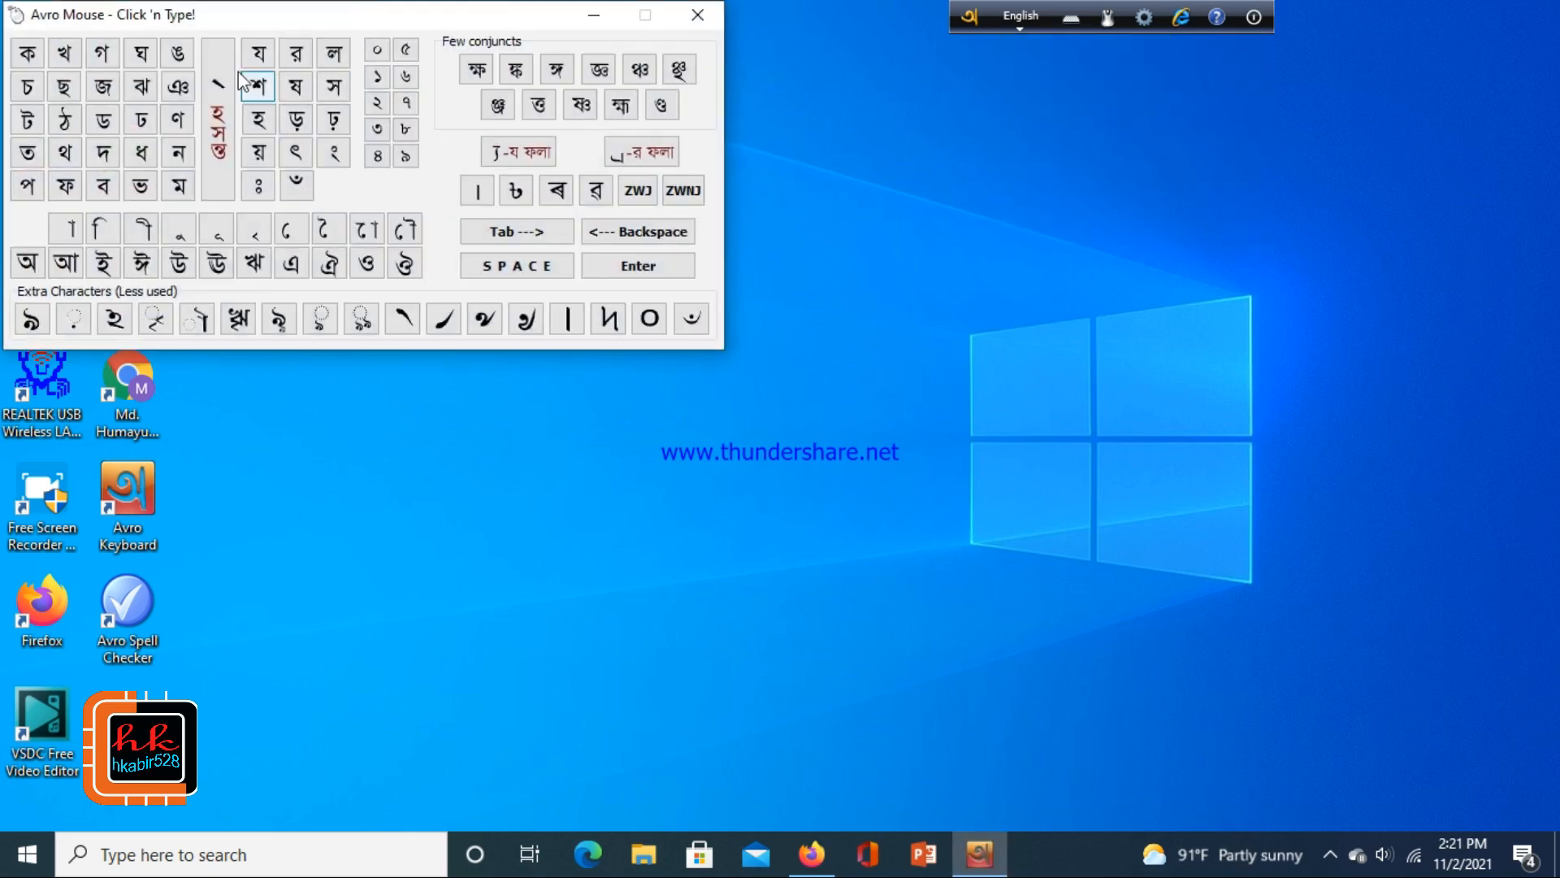
Step: Move the Avro Mouse window towards mid-screen and close it, then select the Avro Phonetic (English to Bangla) keyboard layout
drag(256, 21, 864, 117)
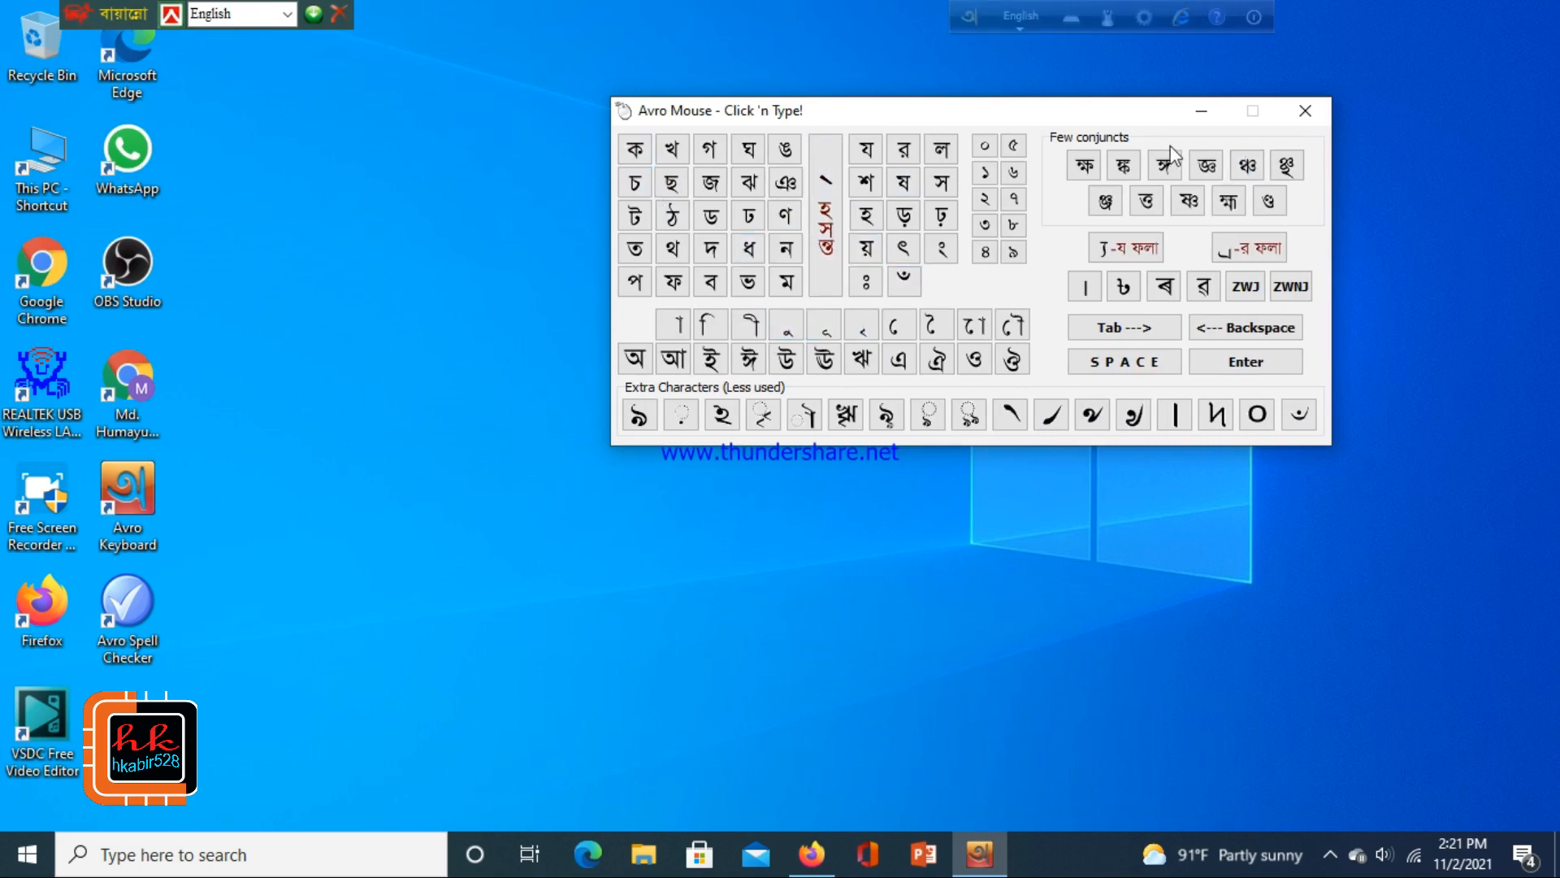
click(1305, 110)
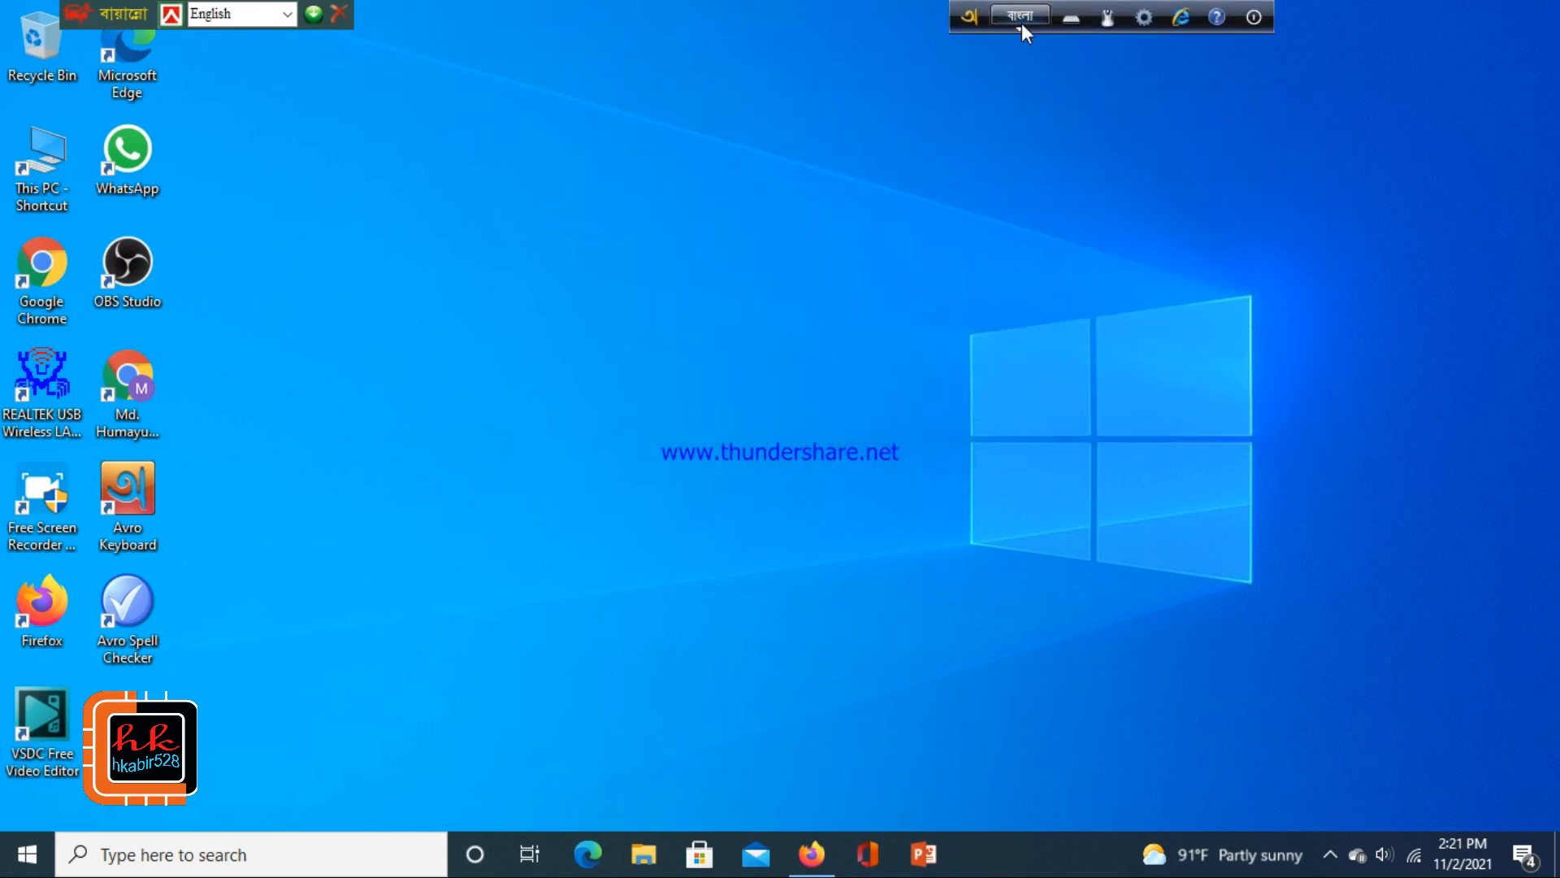
click(1022, 23)
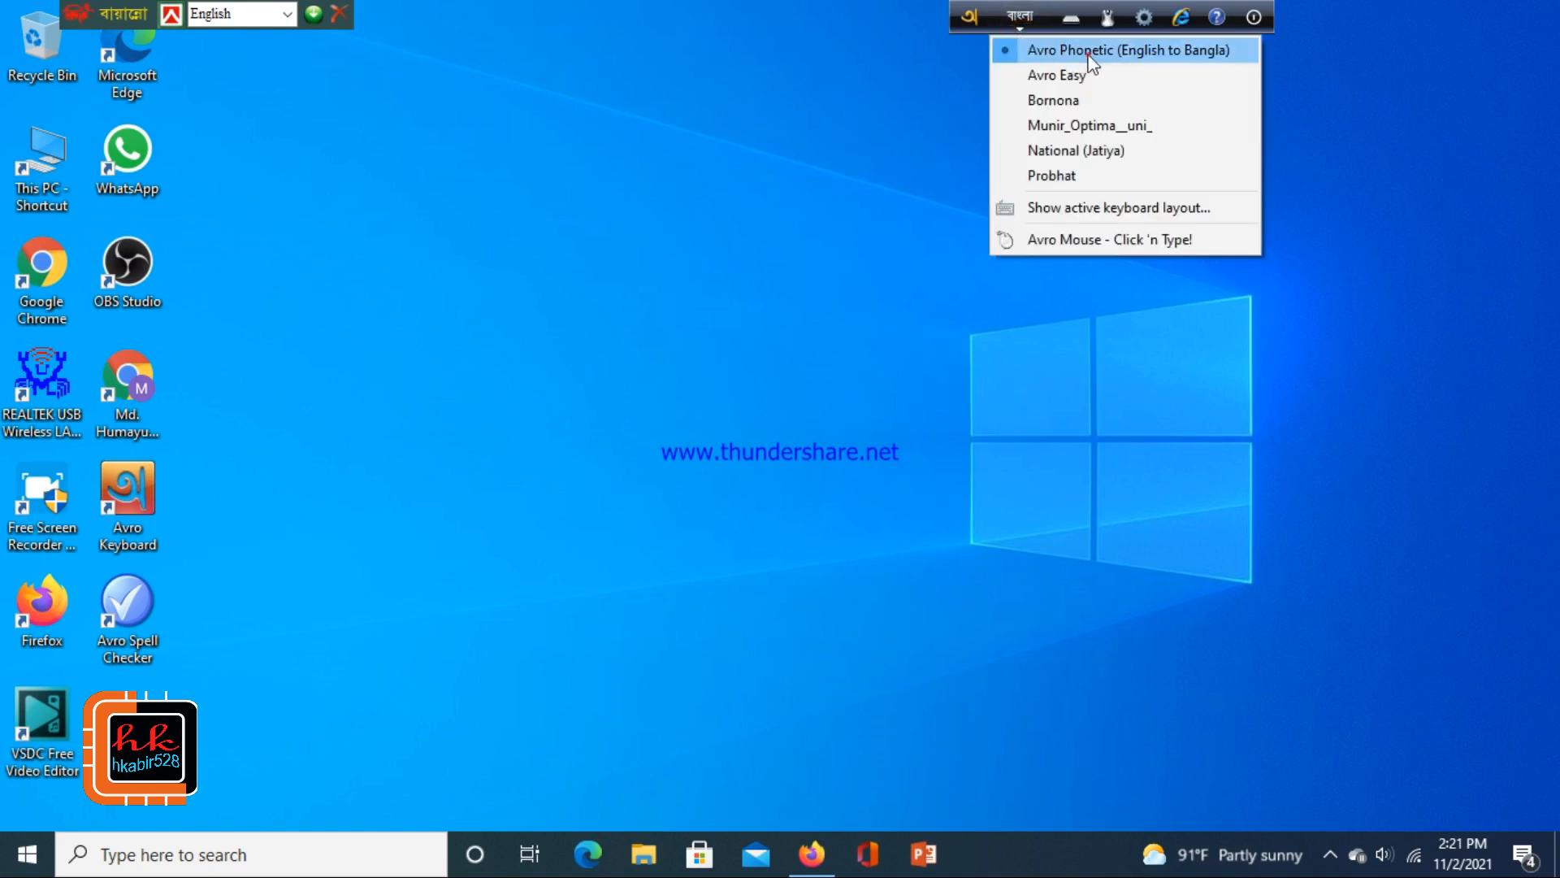
click(1084, 57)
Step: Switch Avro's input mode to English and look over the list of available Bangla layouts
click(1019, 29)
click(1018, 22)
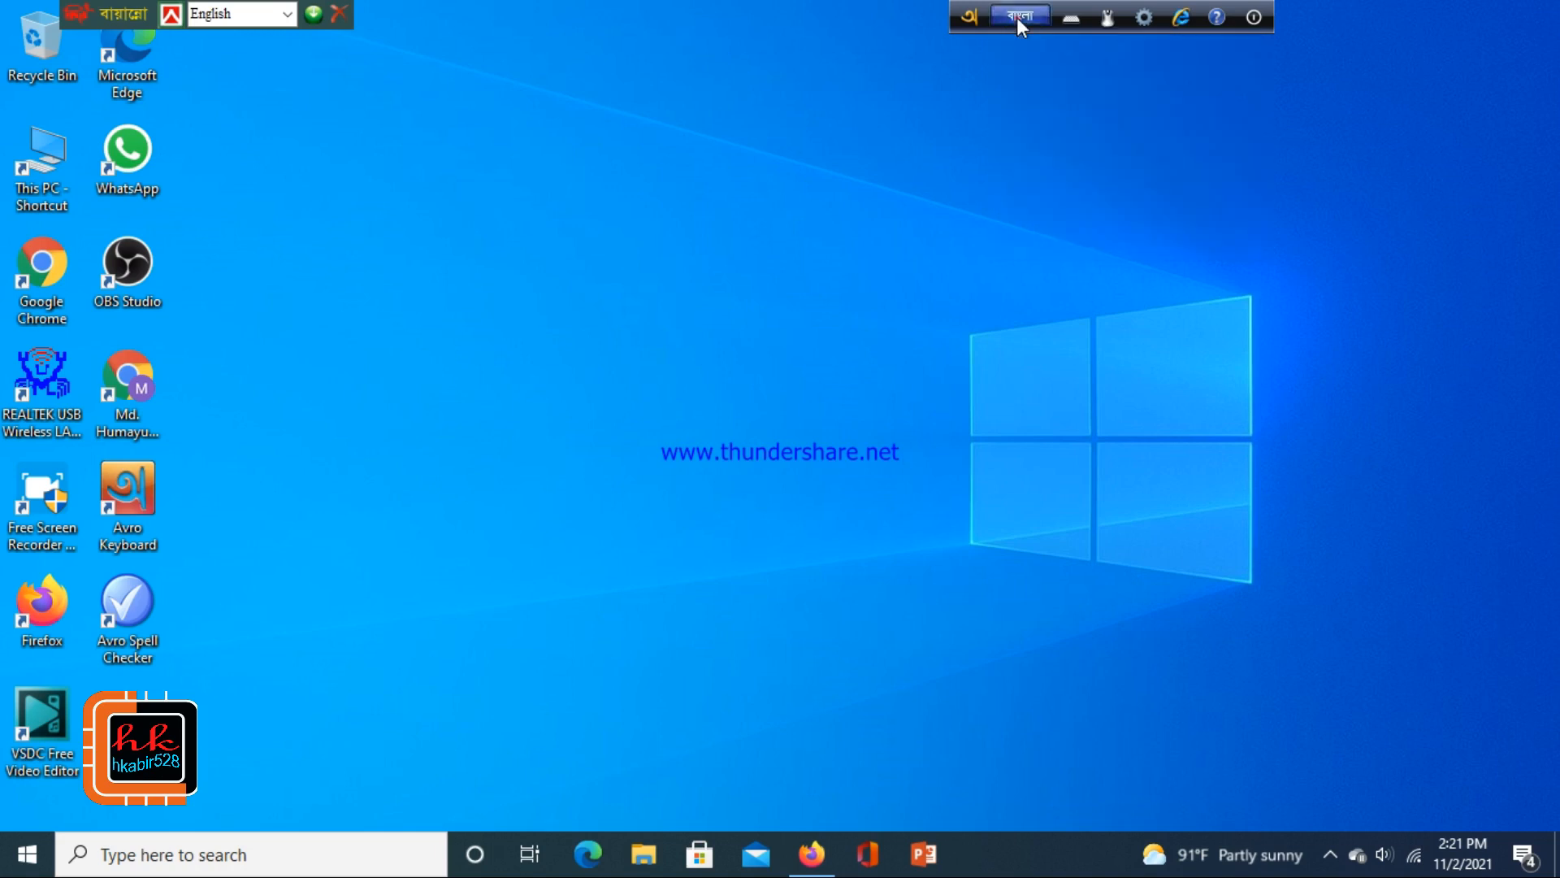
click(1022, 29)
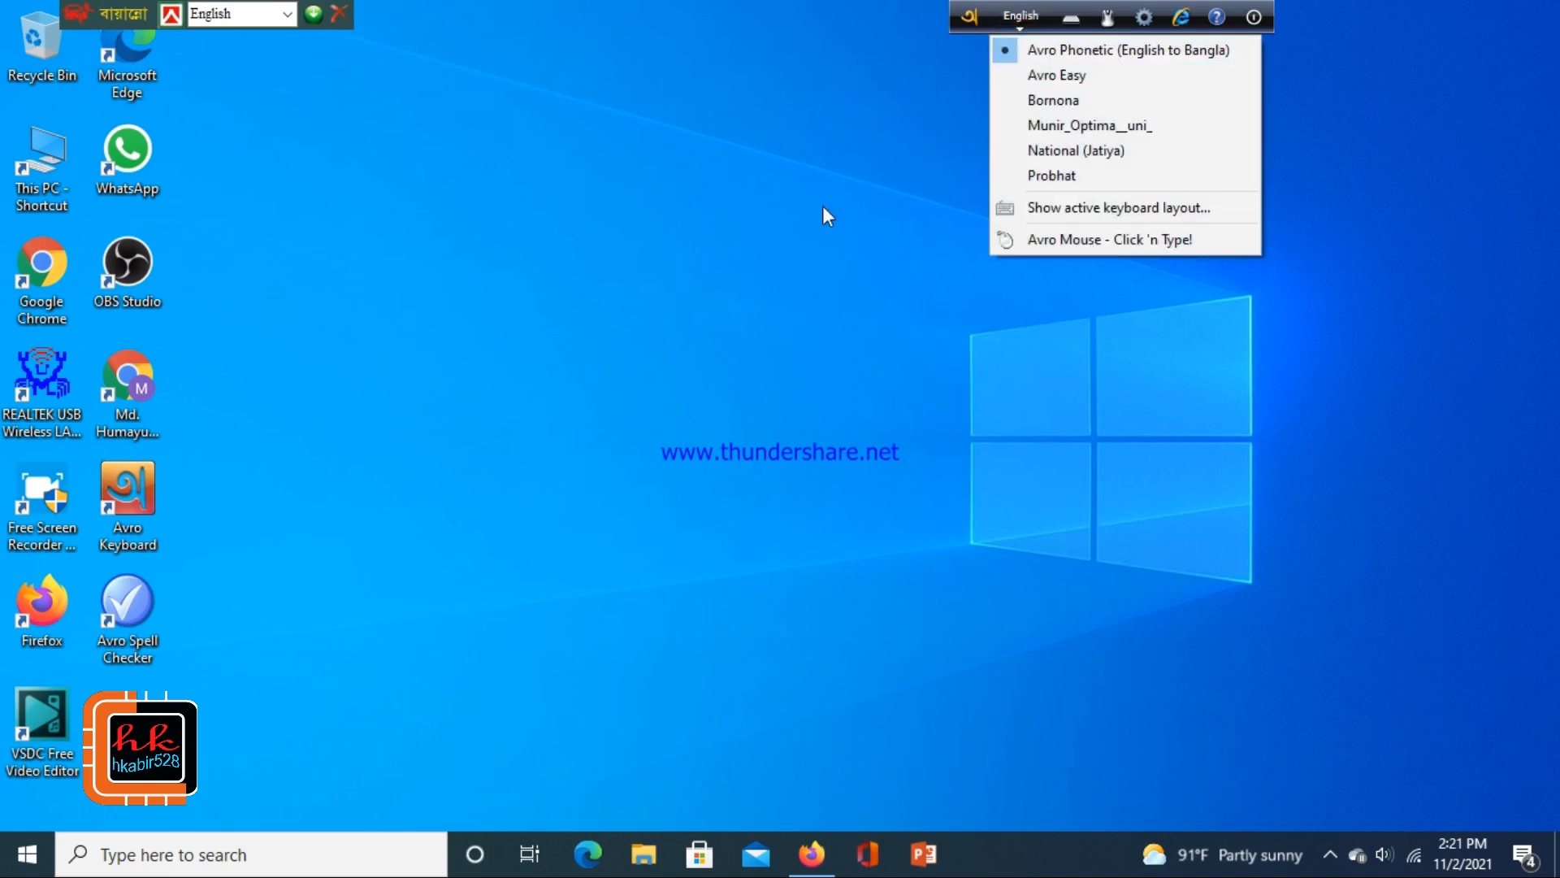
click(775, 261)
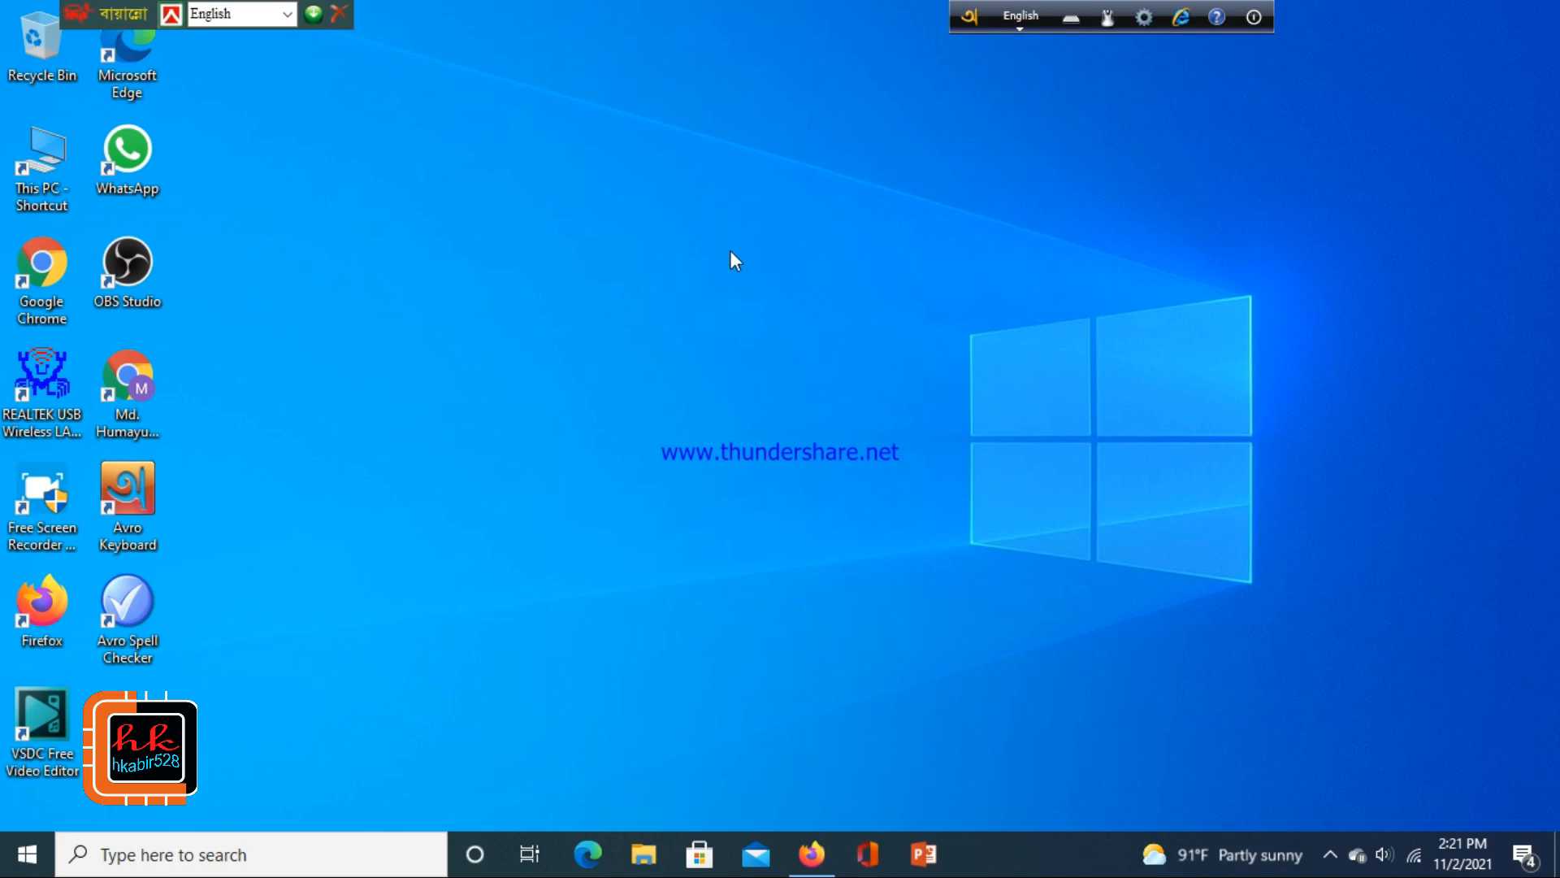
Step: Show the active Avro Phonetic keyboard layout and move its Layout Viewer towards the middle of the screen for reading
click(1025, 30)
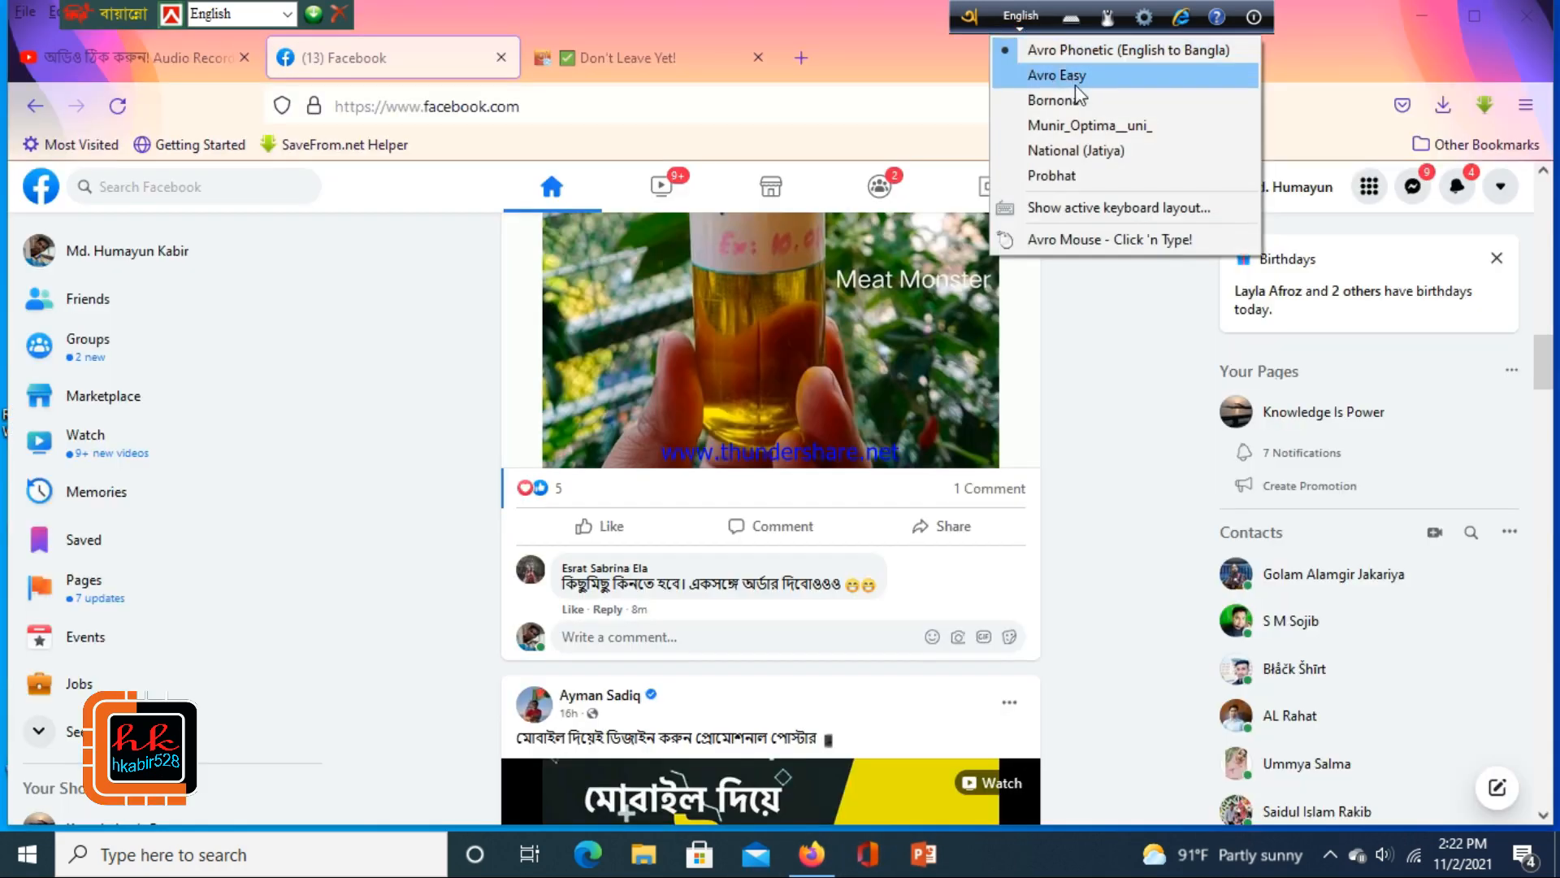
click(1099, 213)
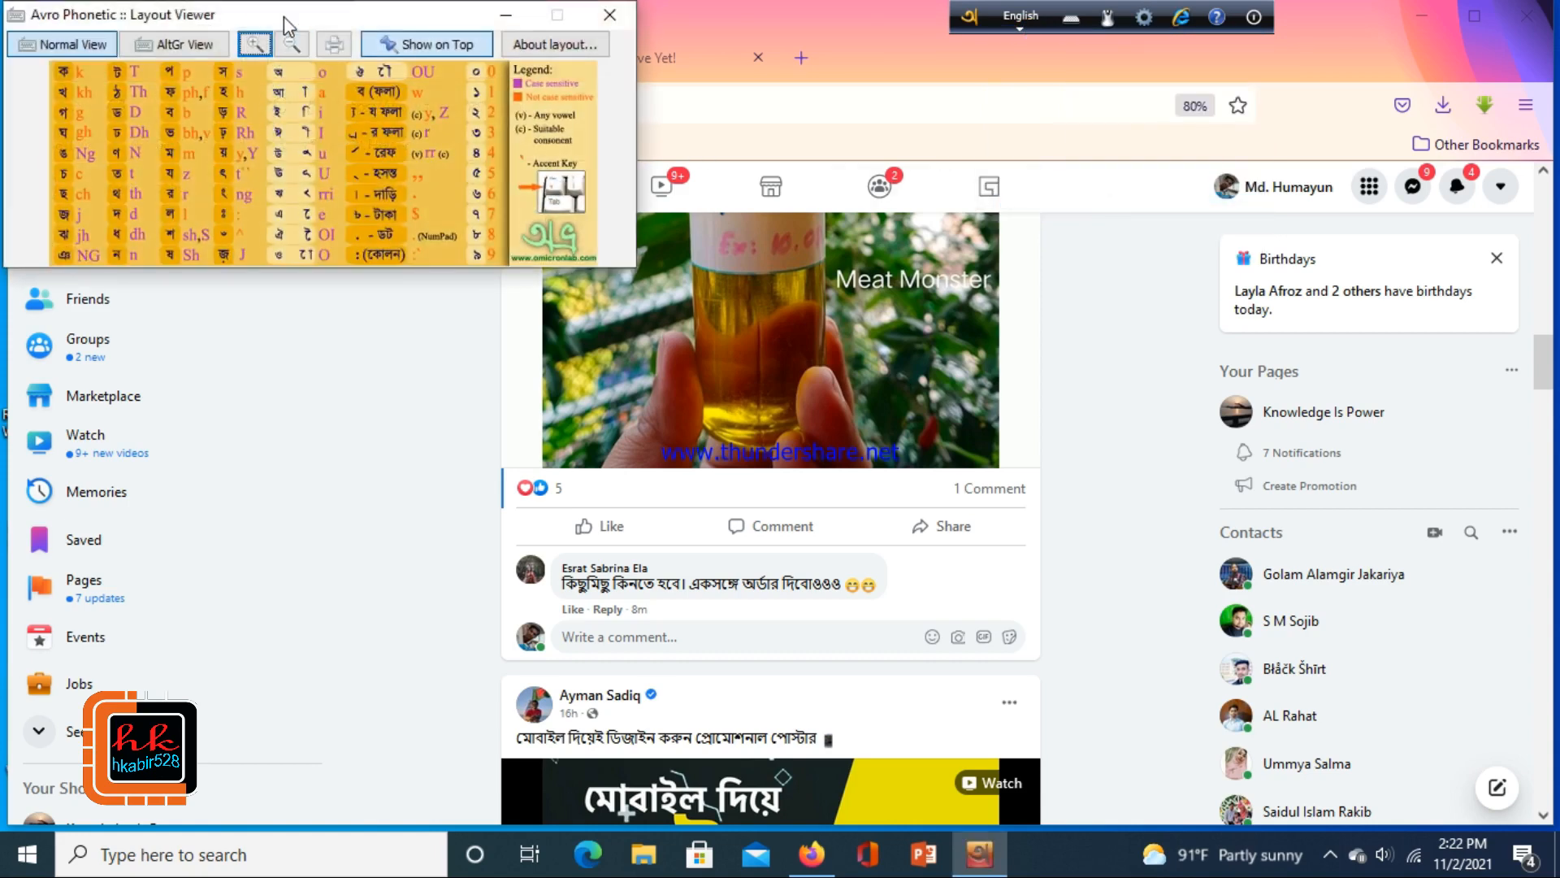
drag(284, 12, 493, 37)
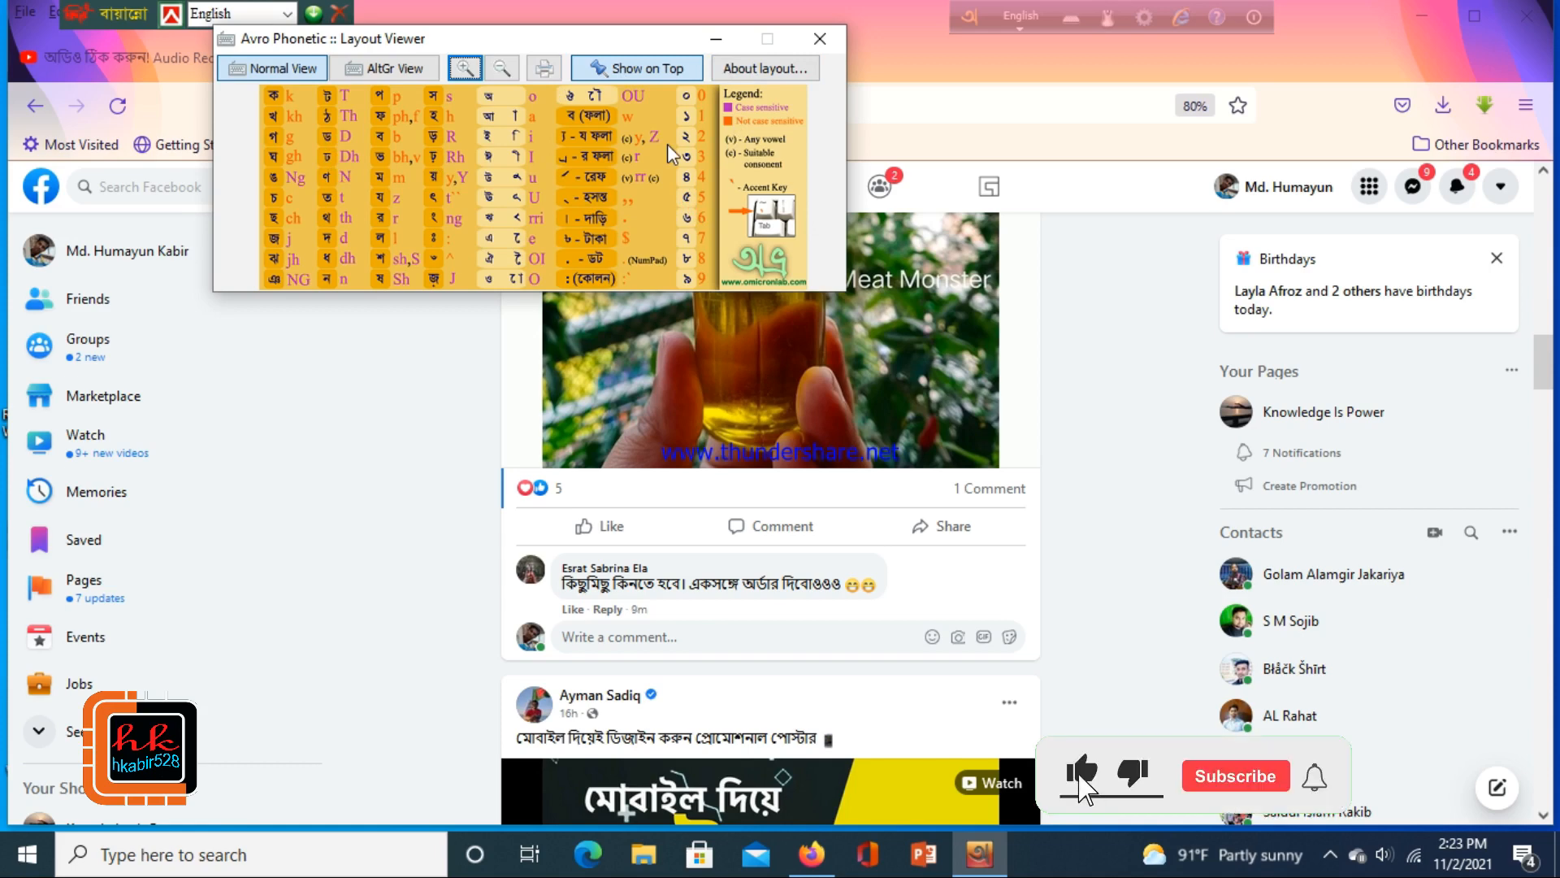
drag(514, 53, 672, 79)
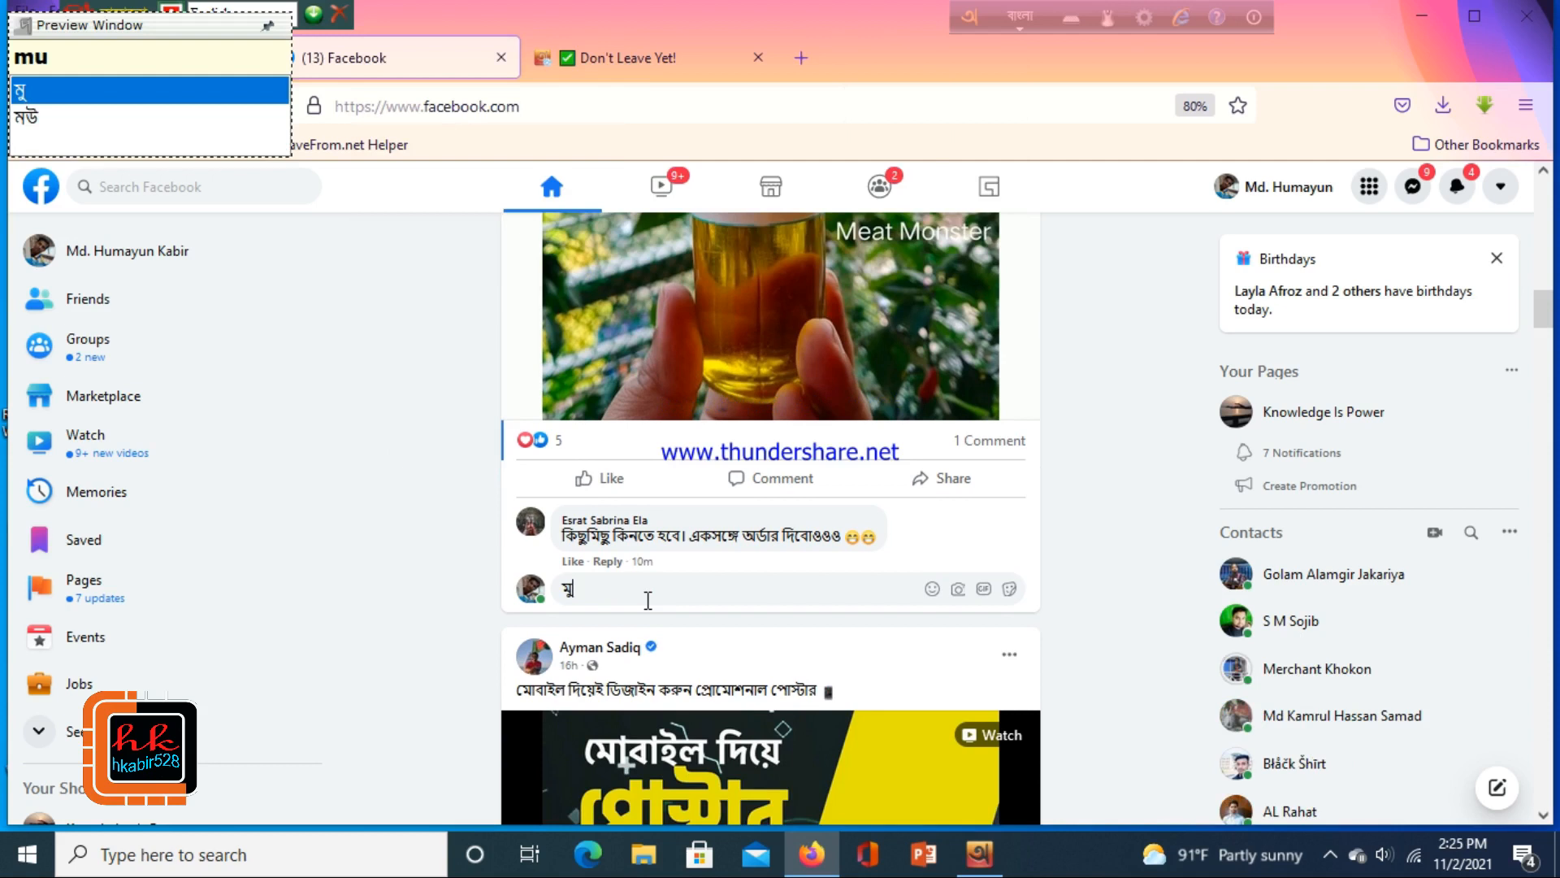
Step: Complete the first word of the Facebook comment as মূল্য, choosing it from Avro's suggestions for "mulz"
text(l)
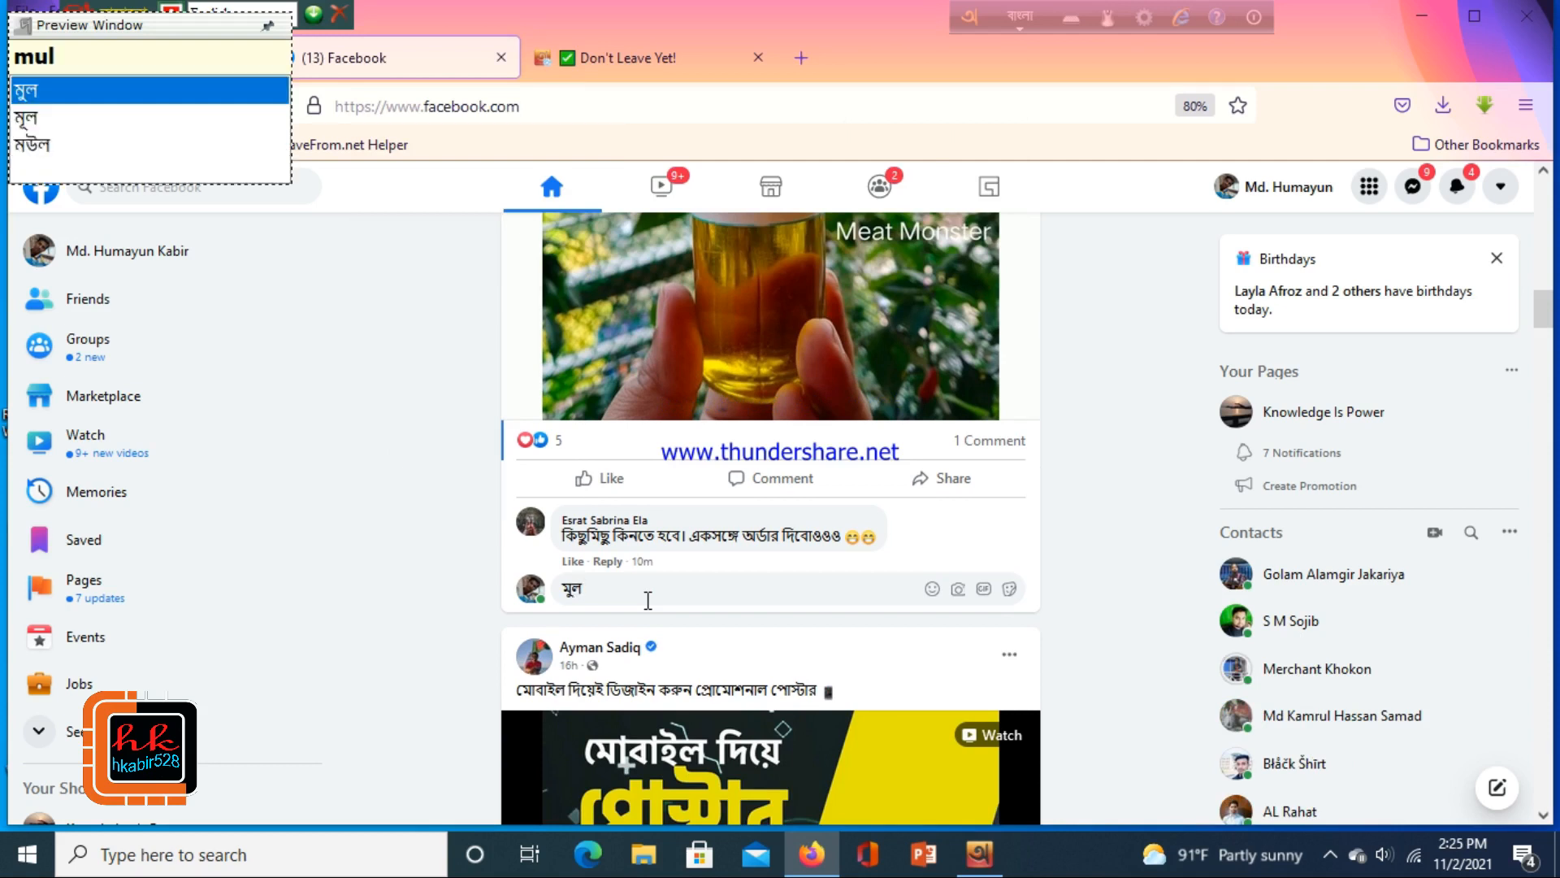
text(z)
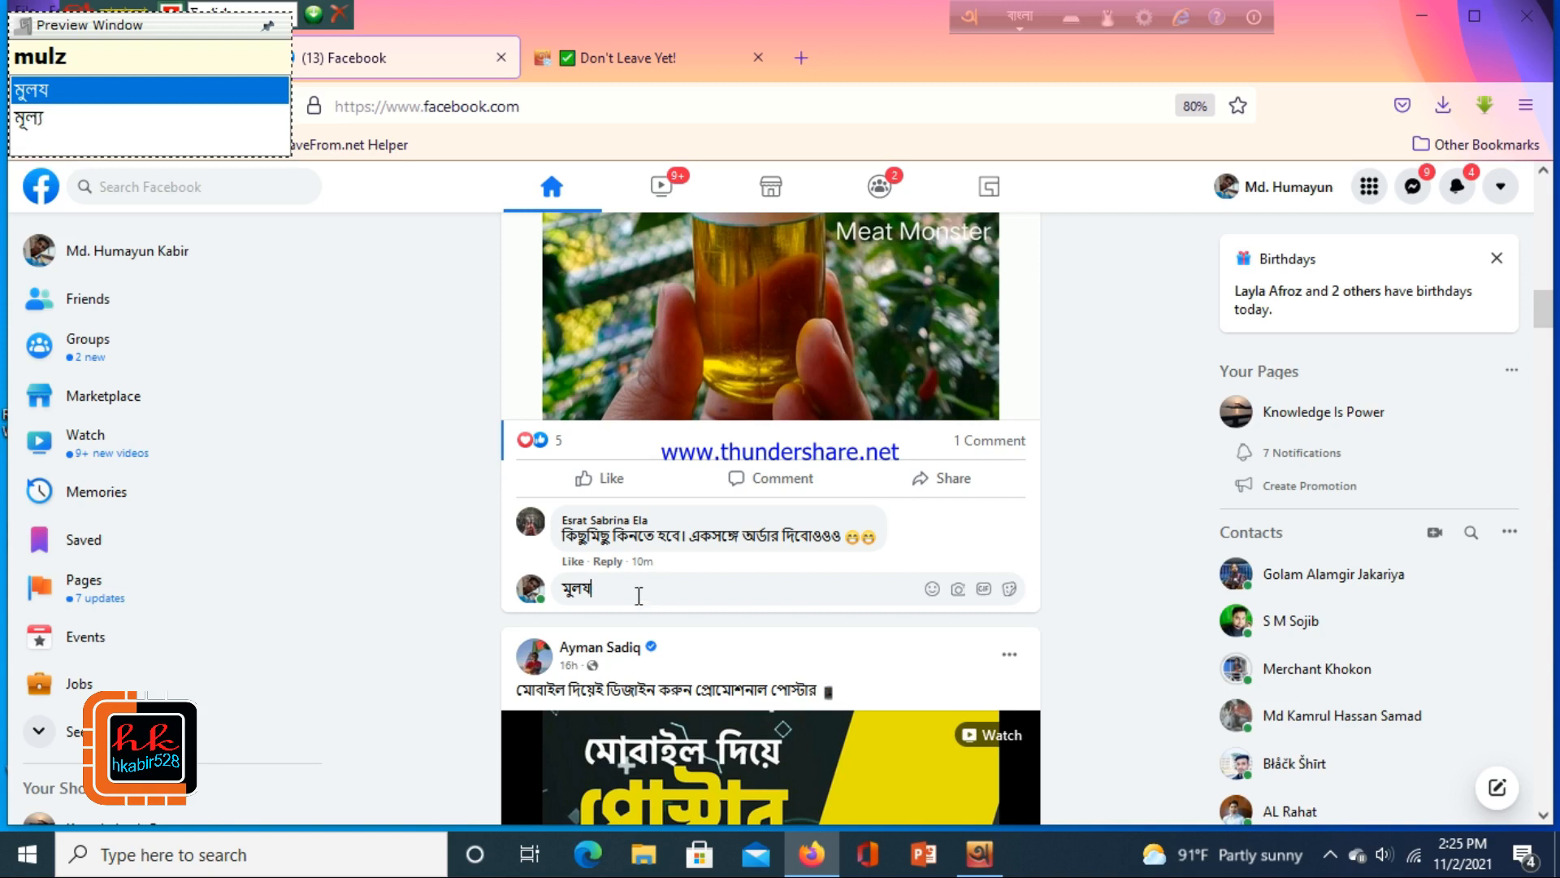
key(Down)
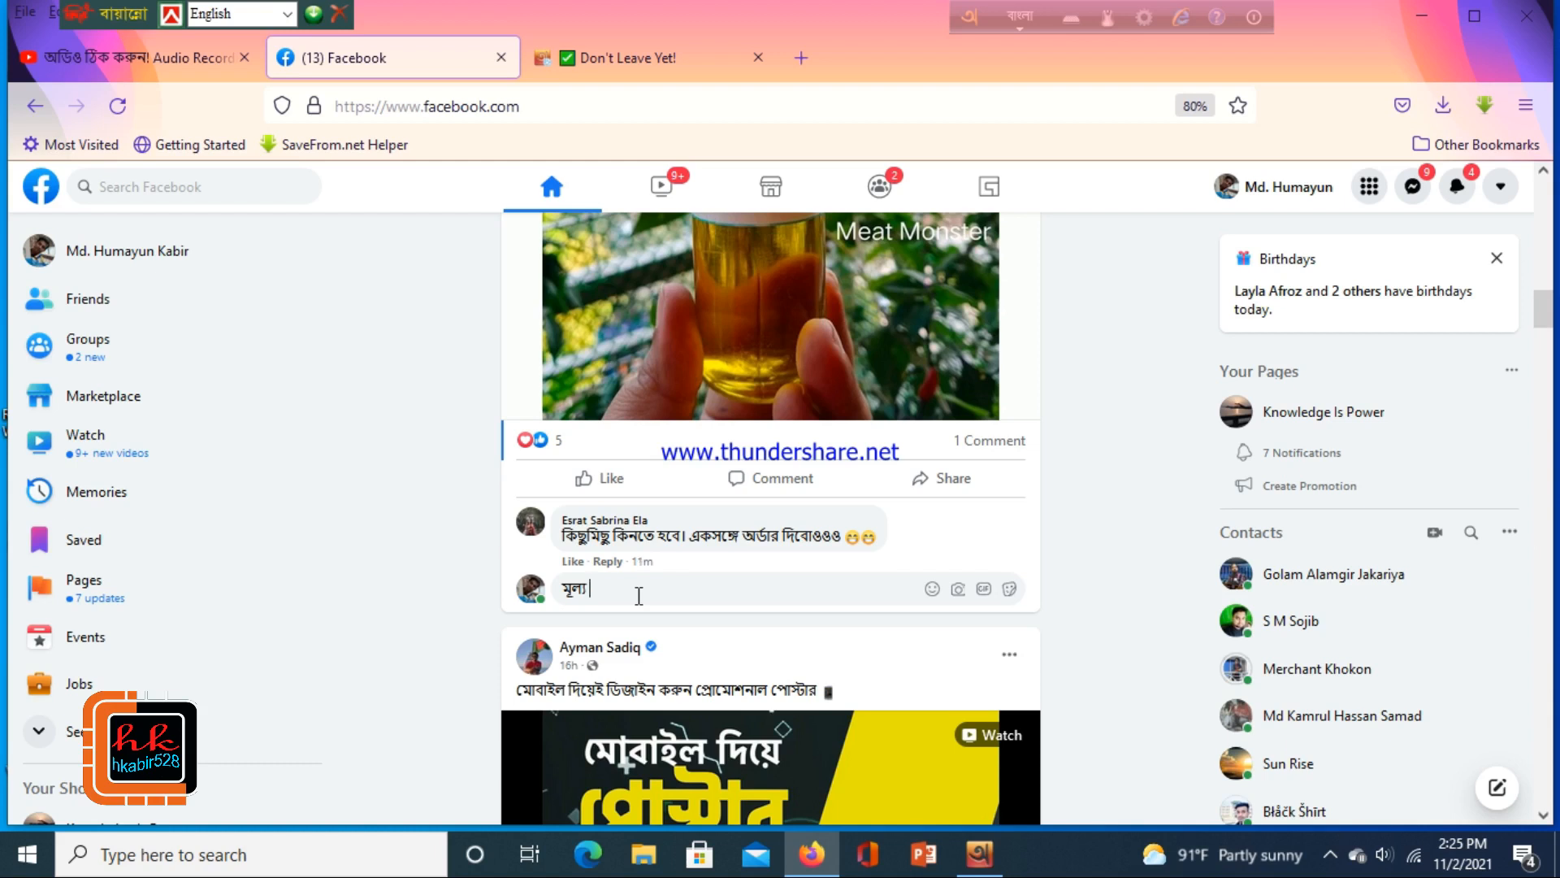
Step: Add কত ? after the first word, correcting the wrongly joined letters, and post the comment
text(k)
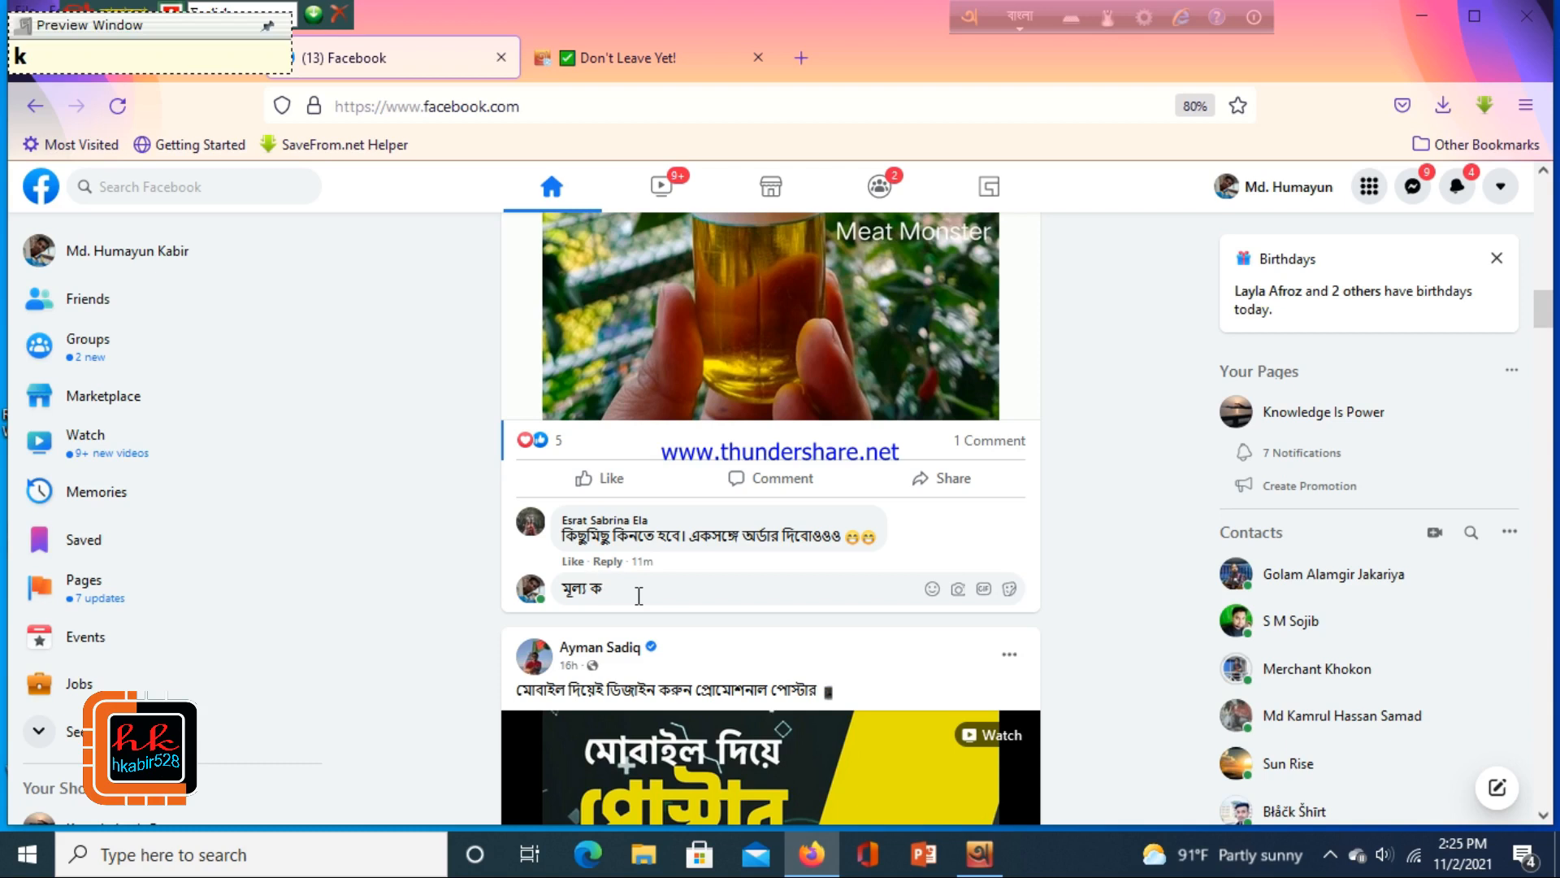
text(t)
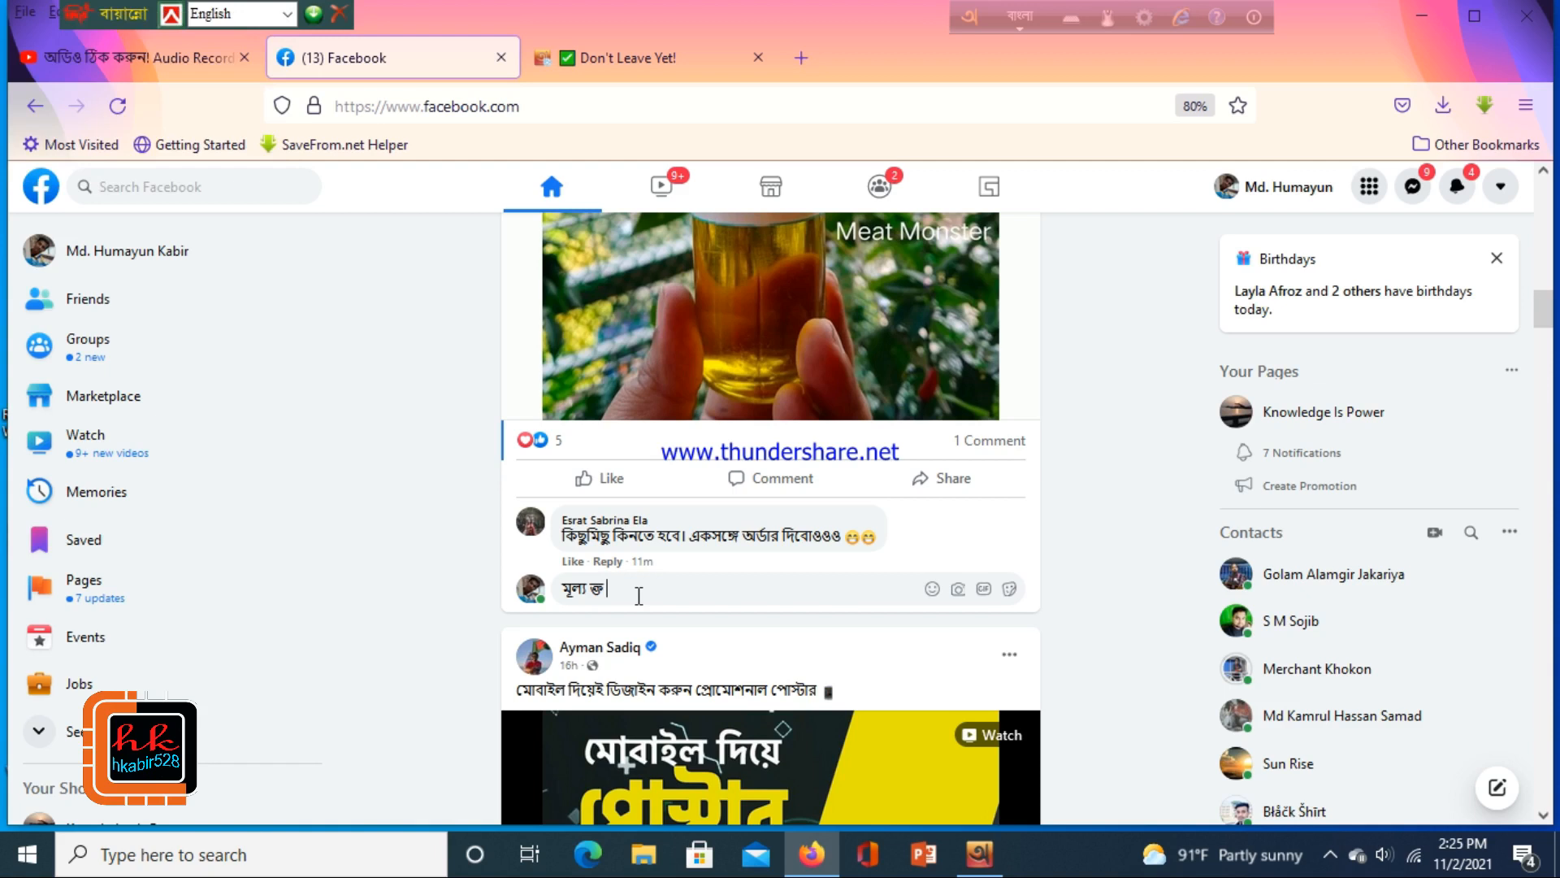
key(BackSpace)
key(BackSpace)
text(t)
text( ?)
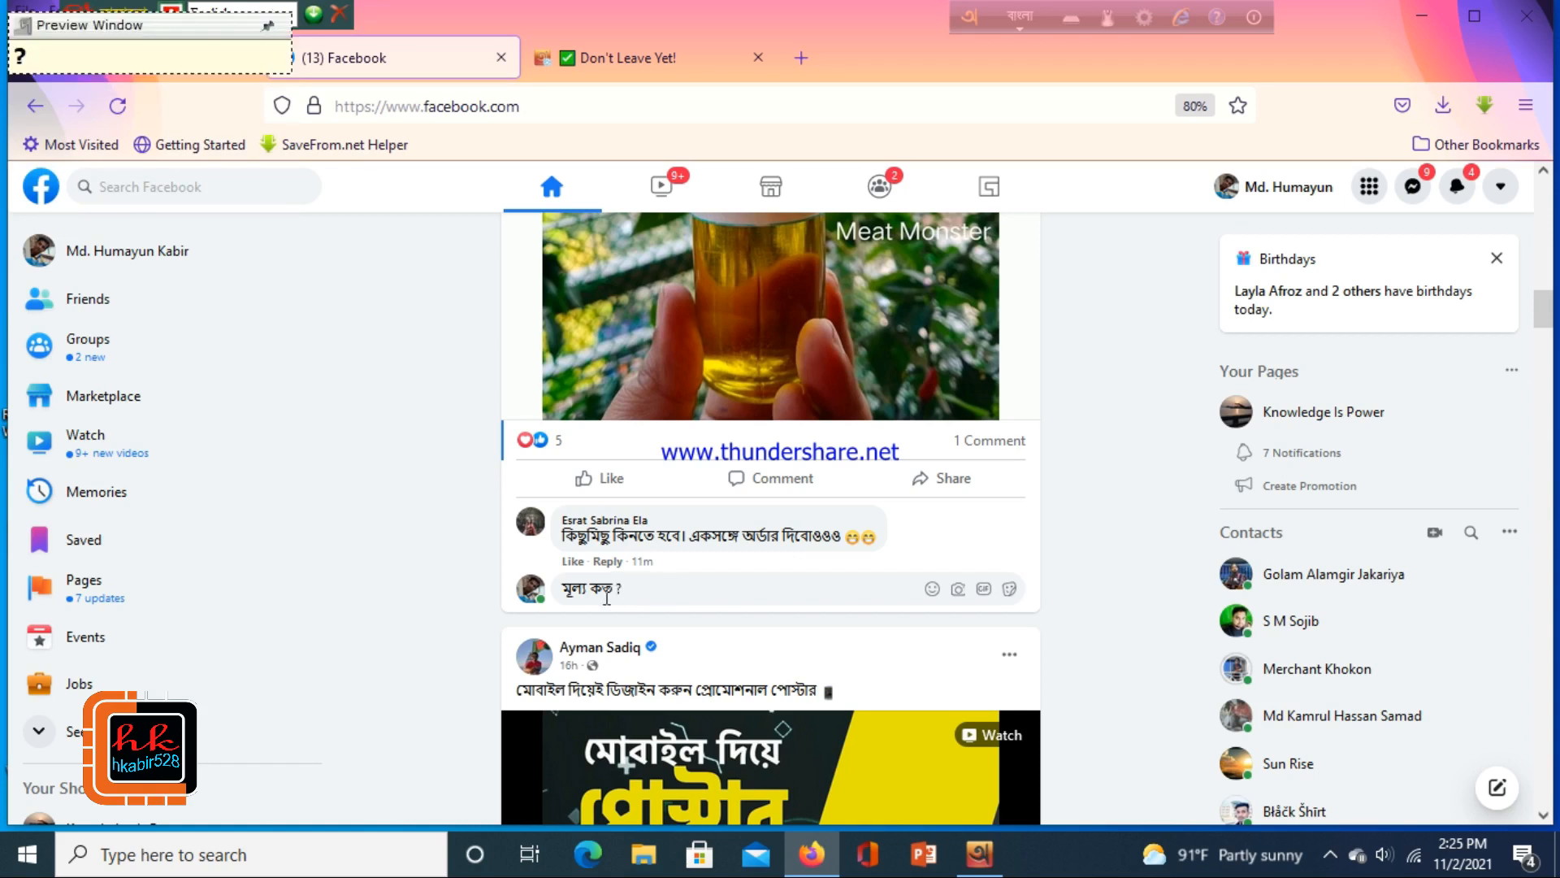
scroll(642, 626, down, 1)
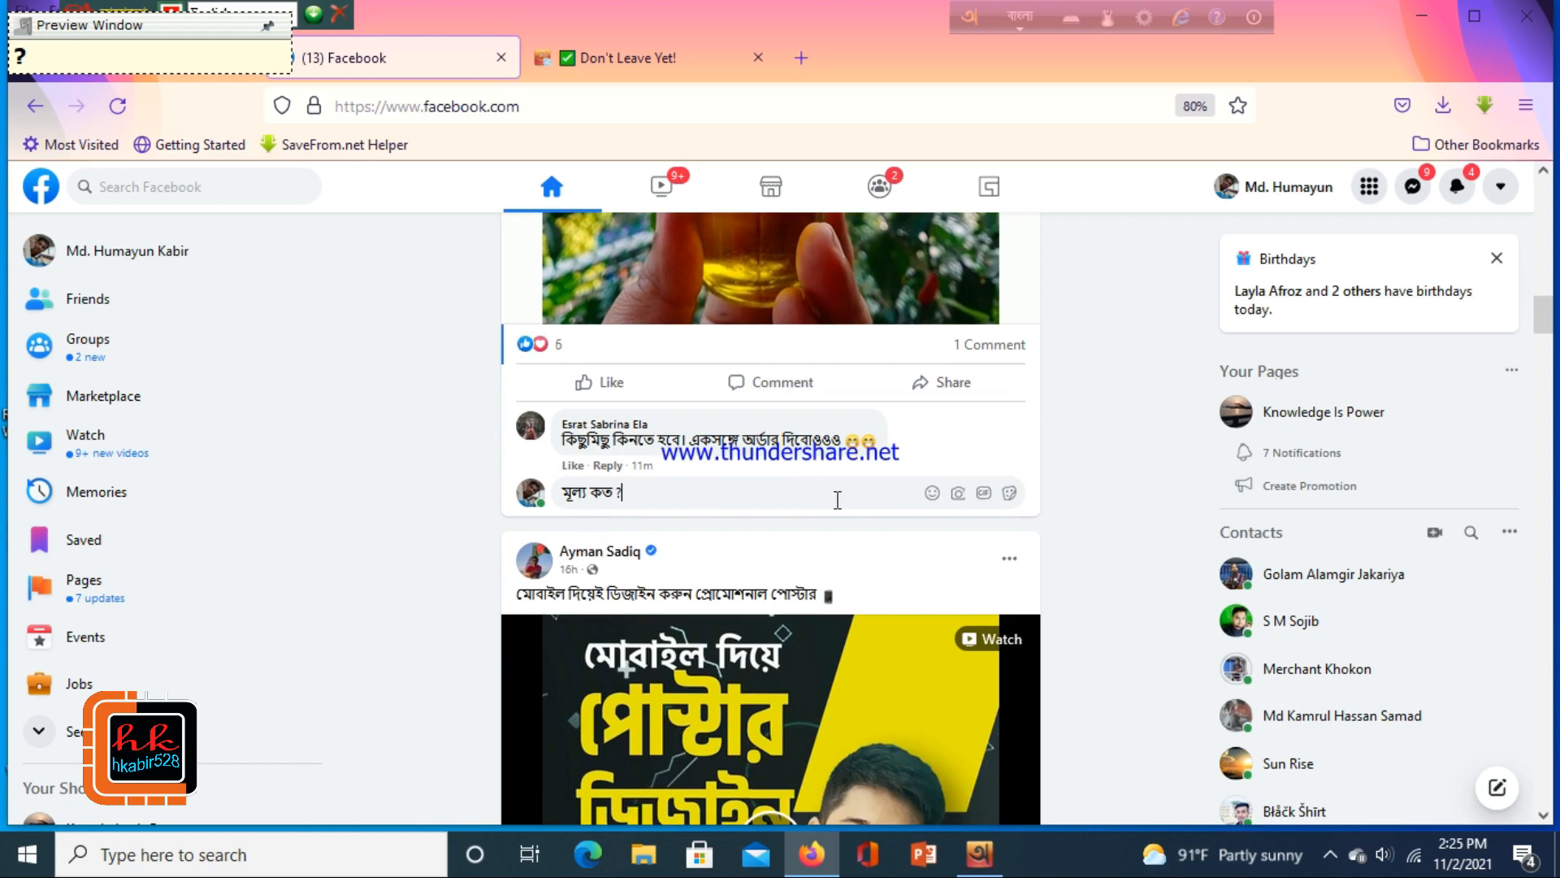
key(Return)
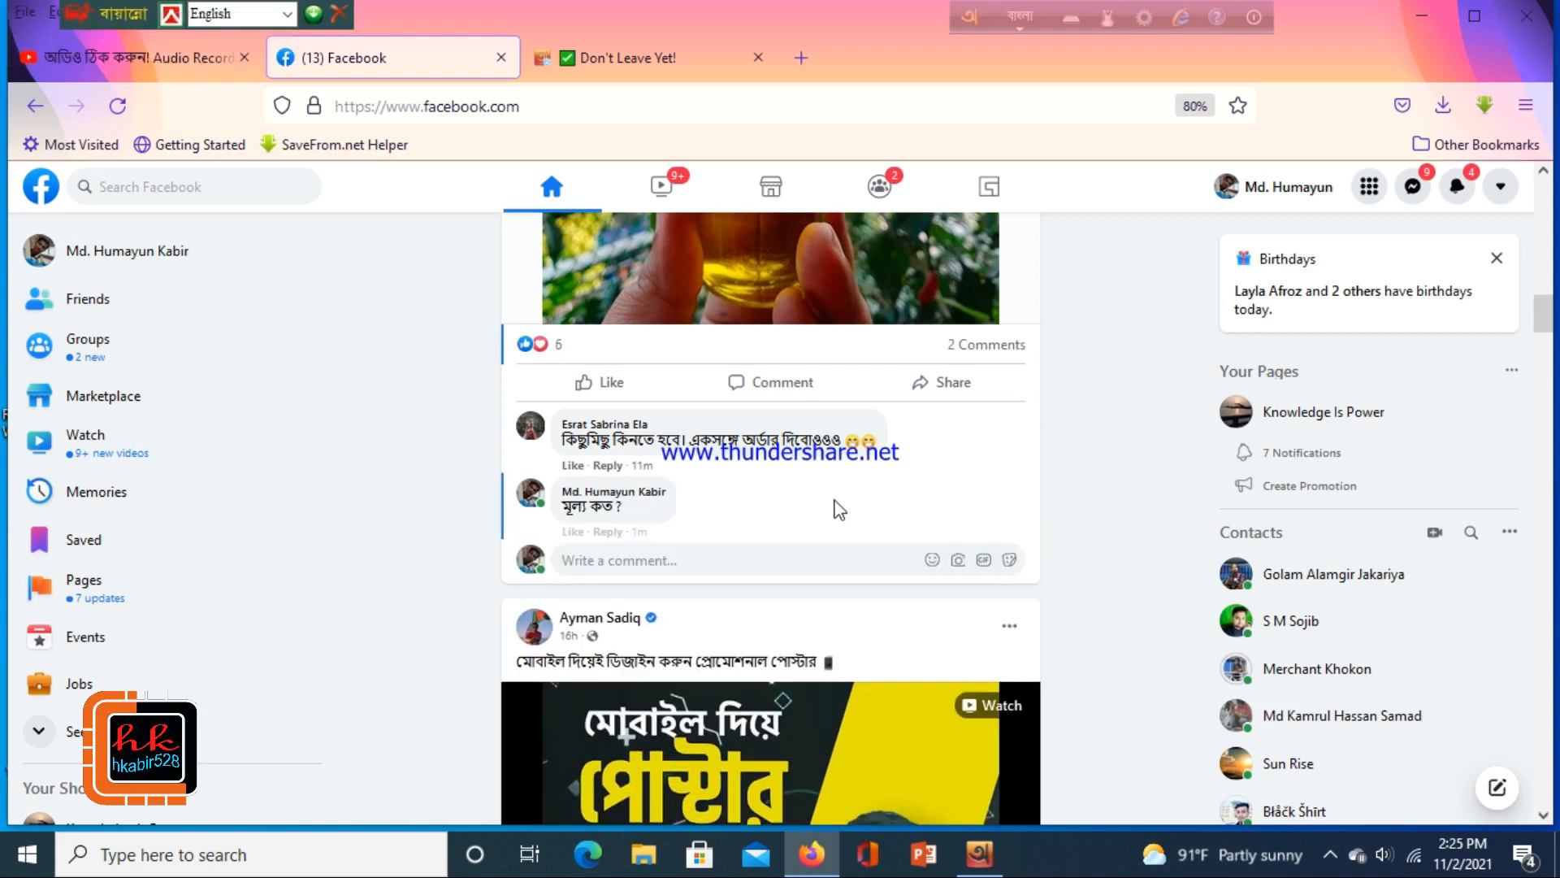
scroll(685, 553, down, 9)
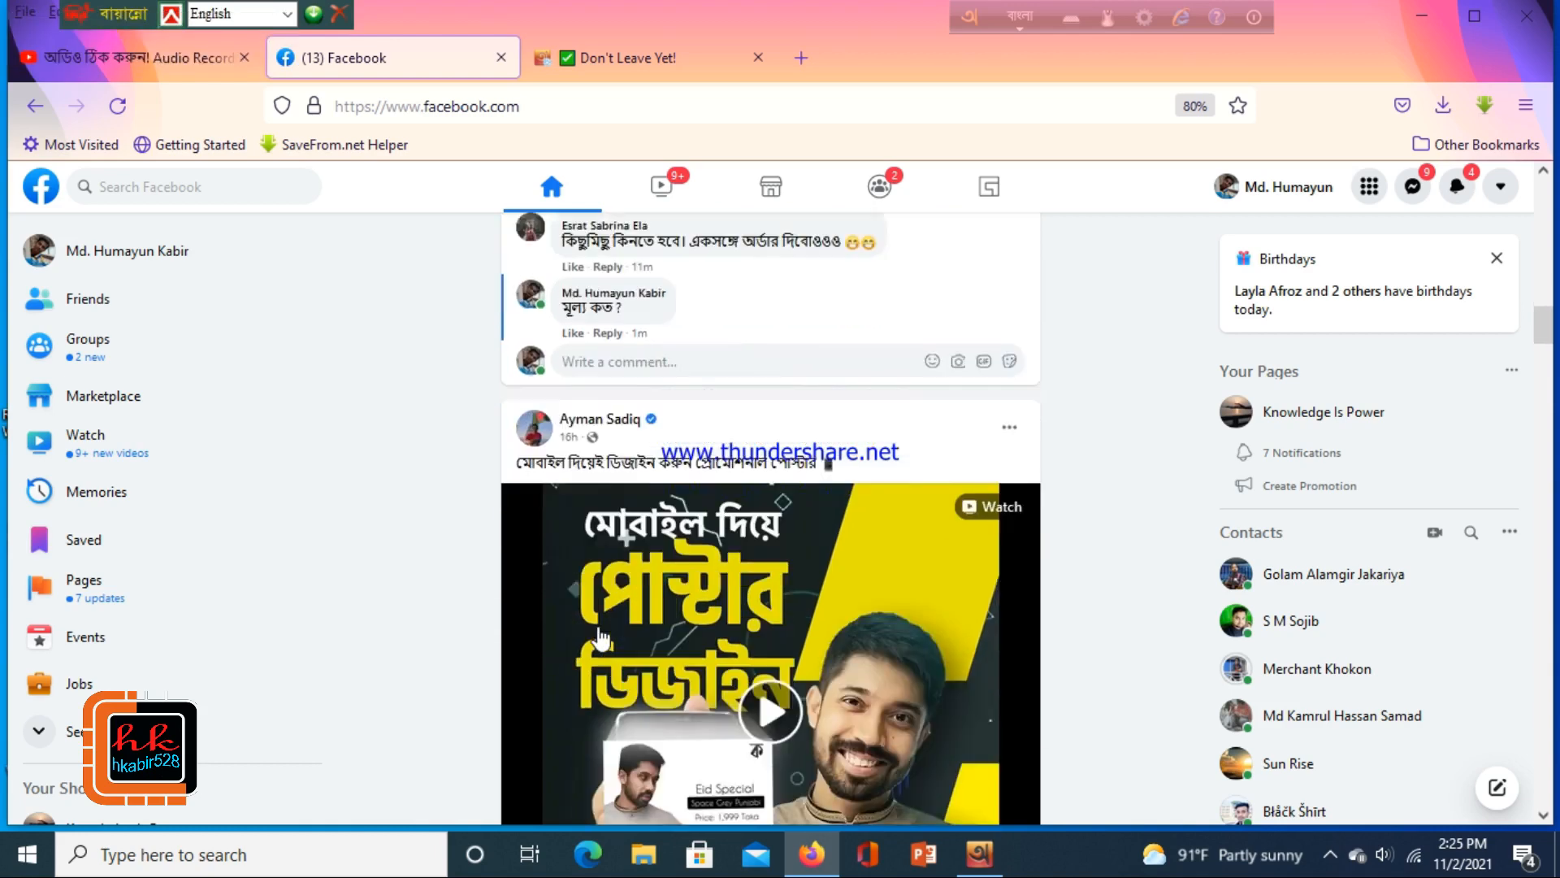
scroll(642, 643, down, 4)
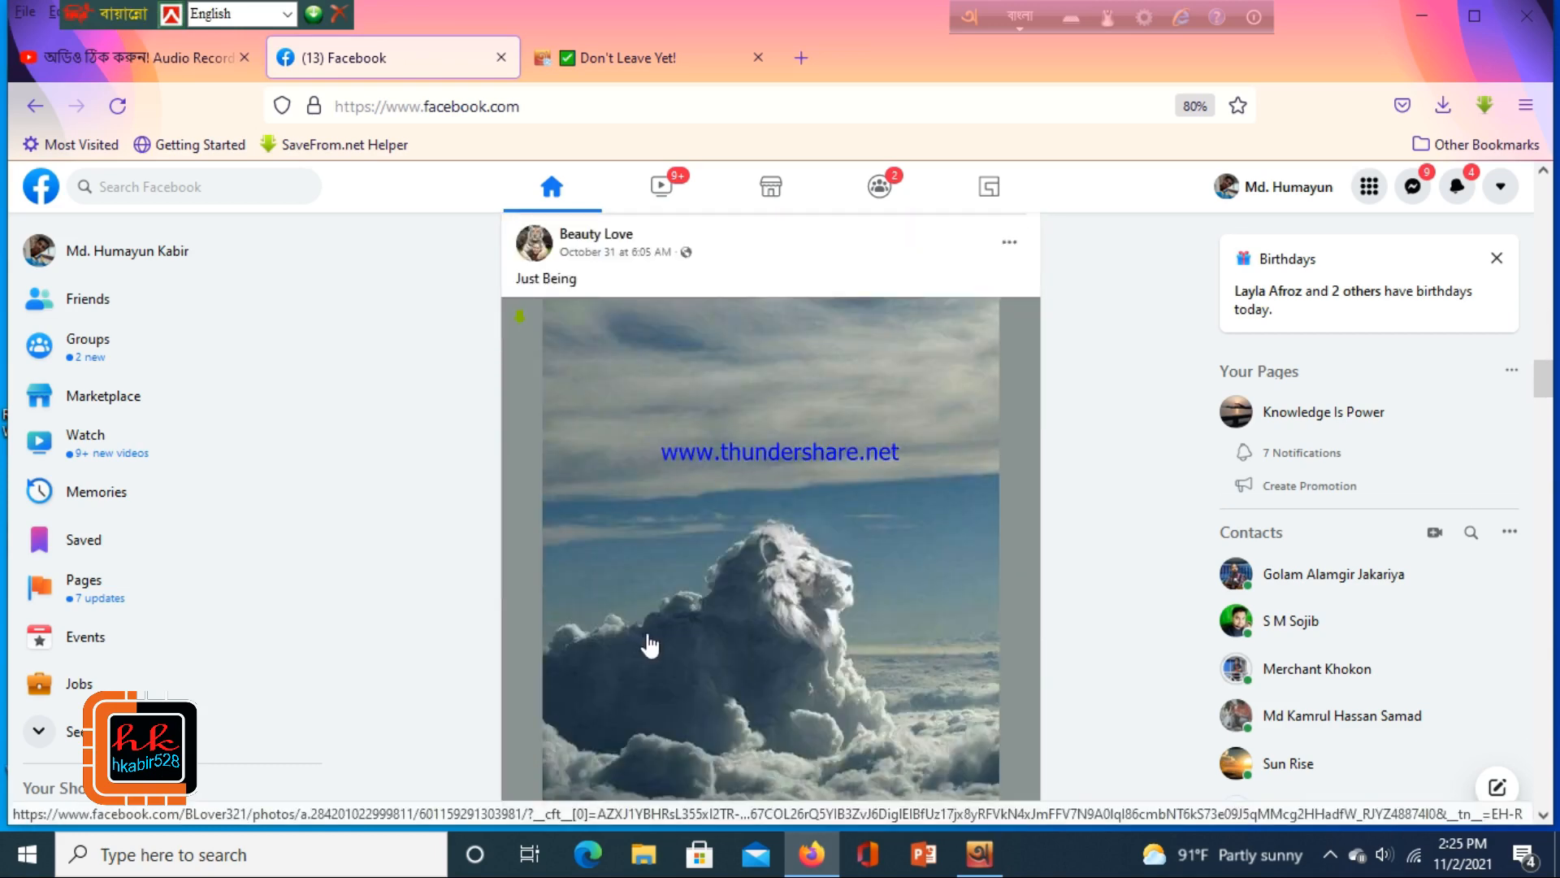
scroll(650, 644, down, 15)
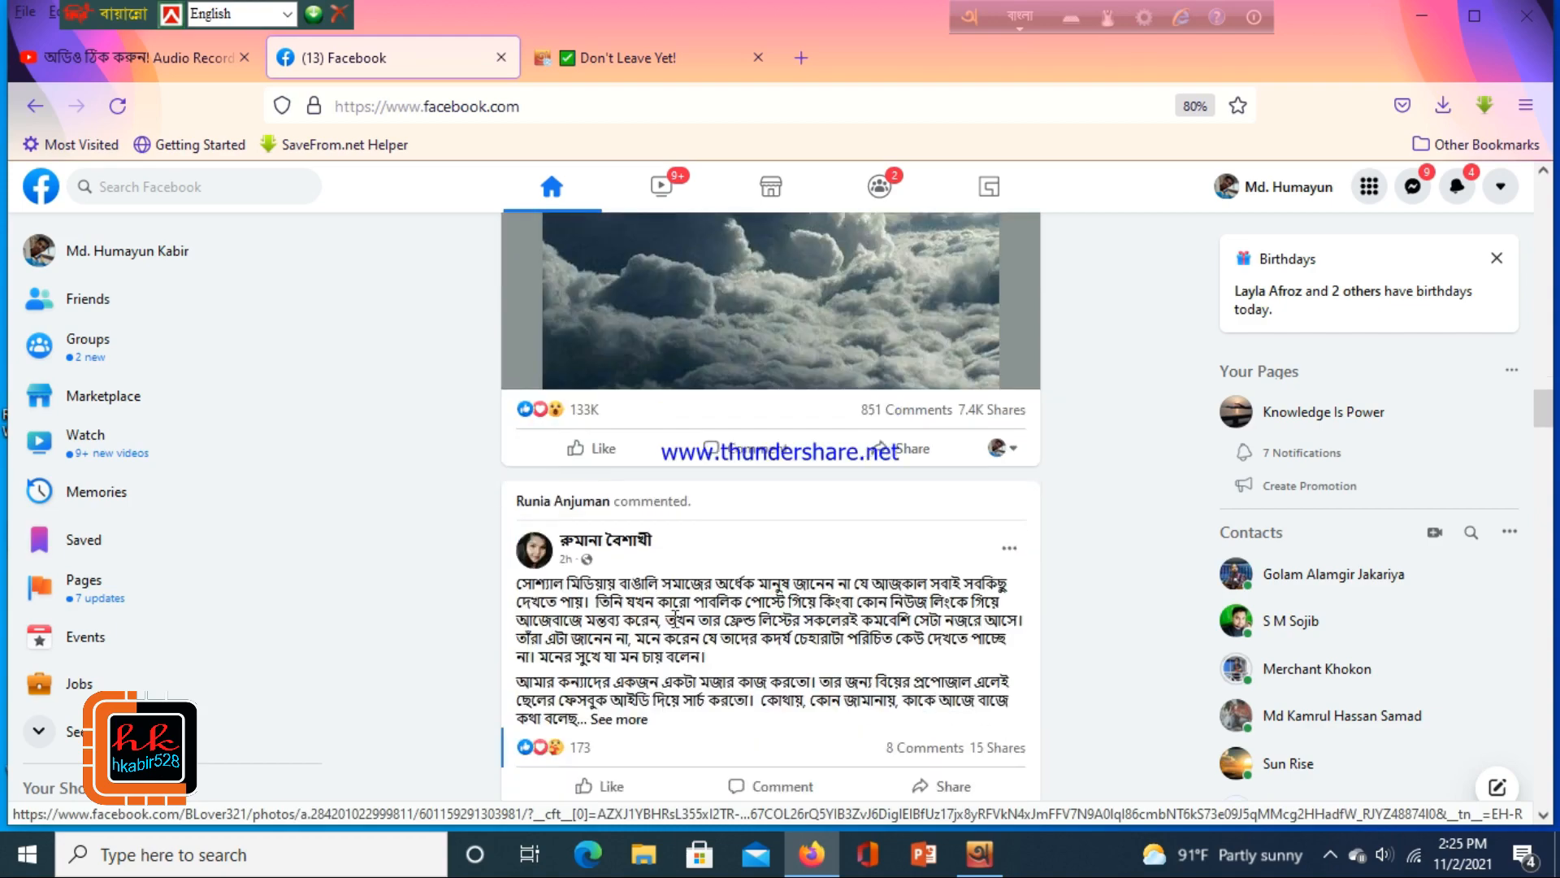
scroll(675, 630, down, 6)
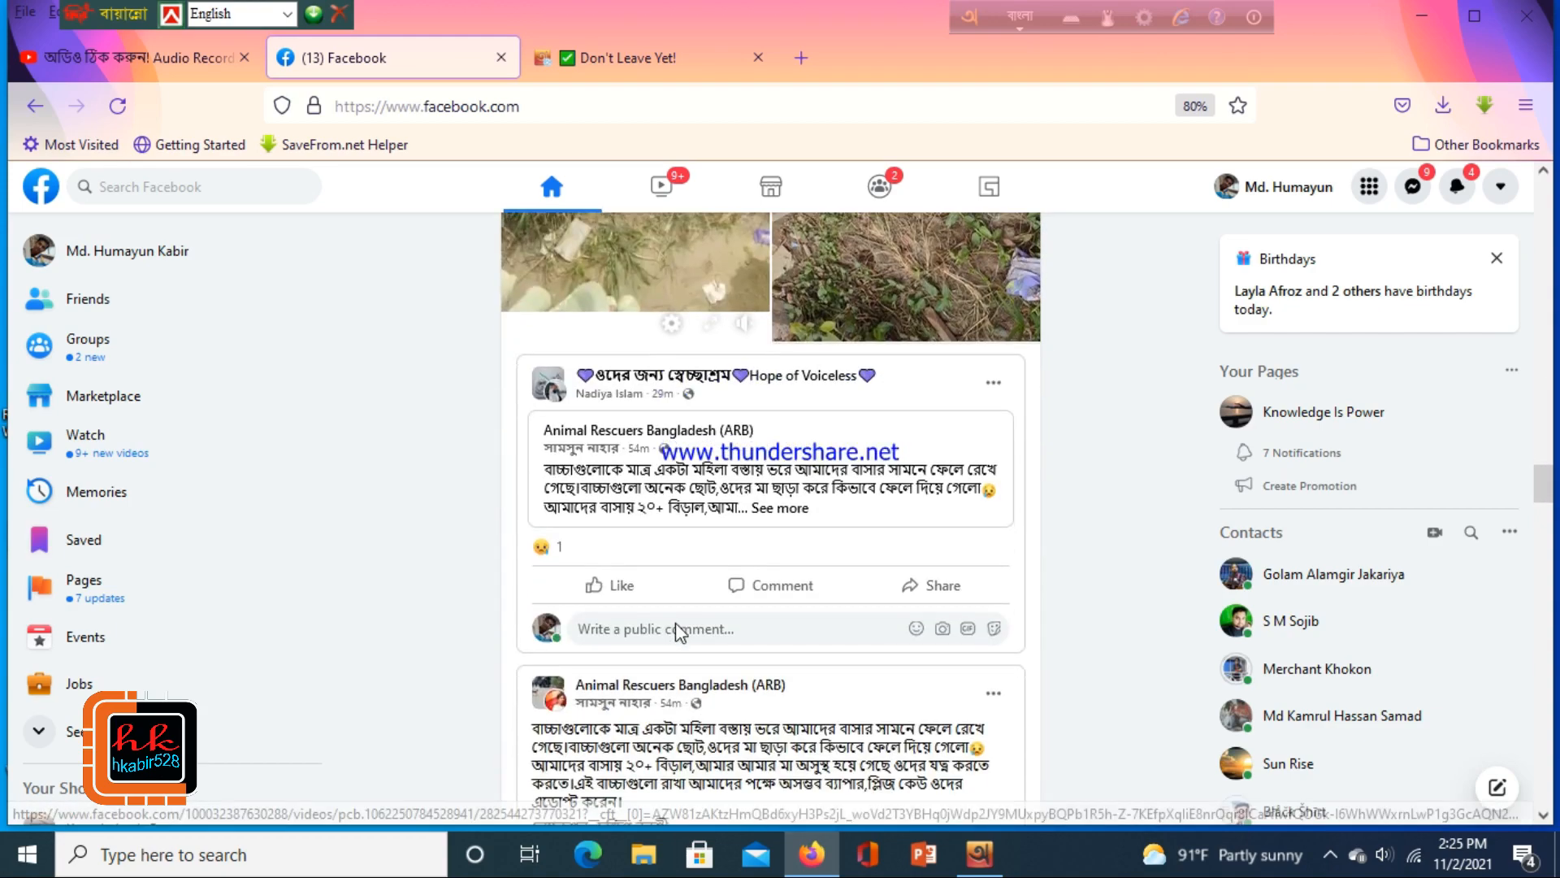
scroll(677, 633, up, 12)
scroll(678, 633, up, 12)
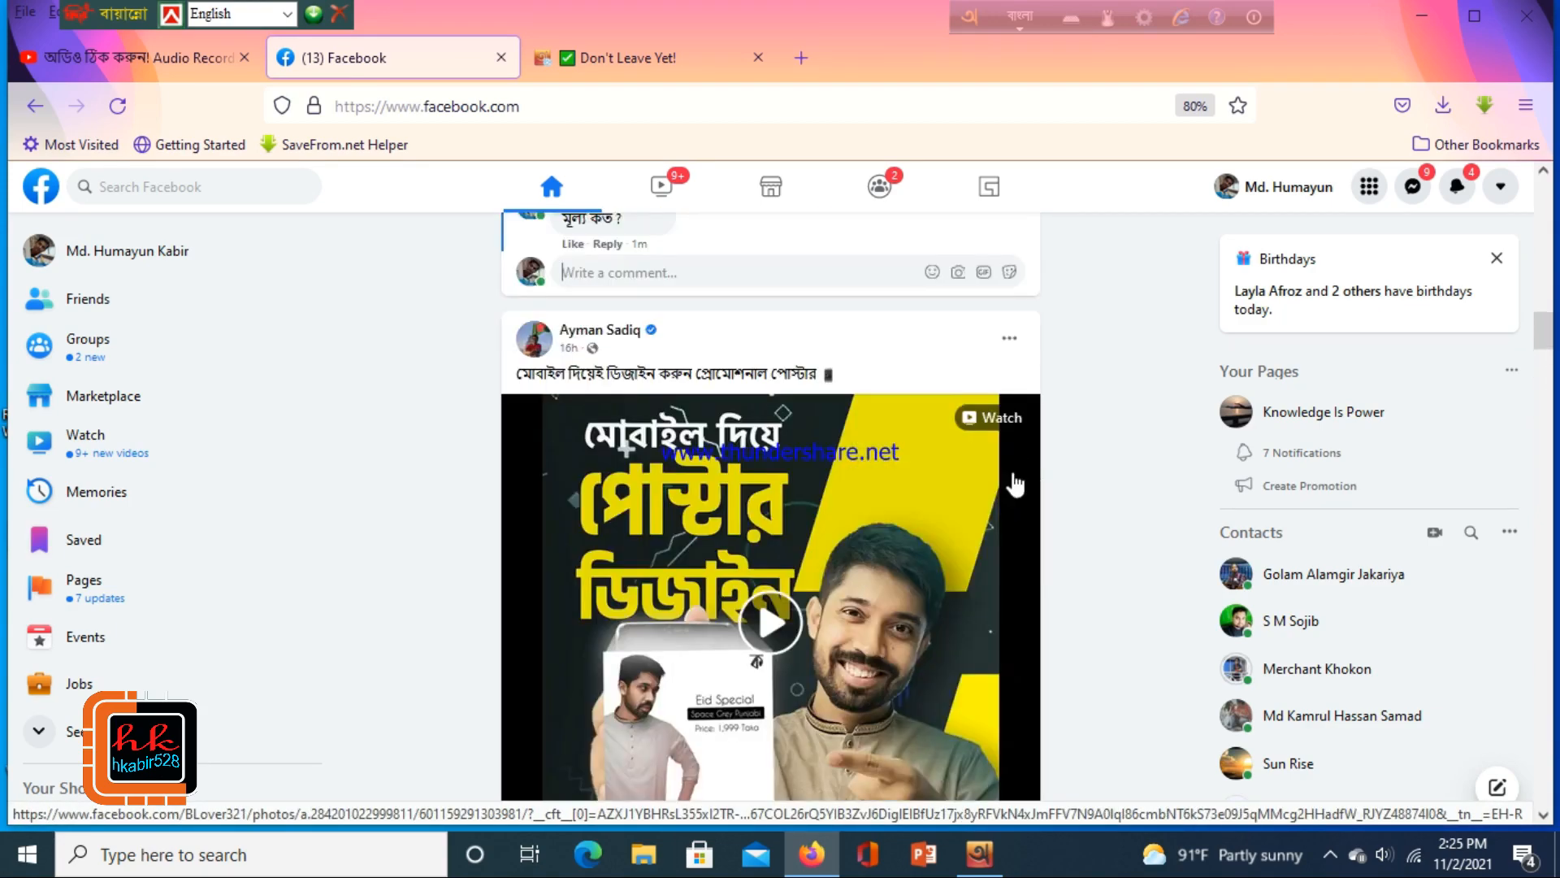
Step: Open the Avro Mouse - Click 'n Type! window, examine its clickable Bangla letters and close it
click(1021, 27)
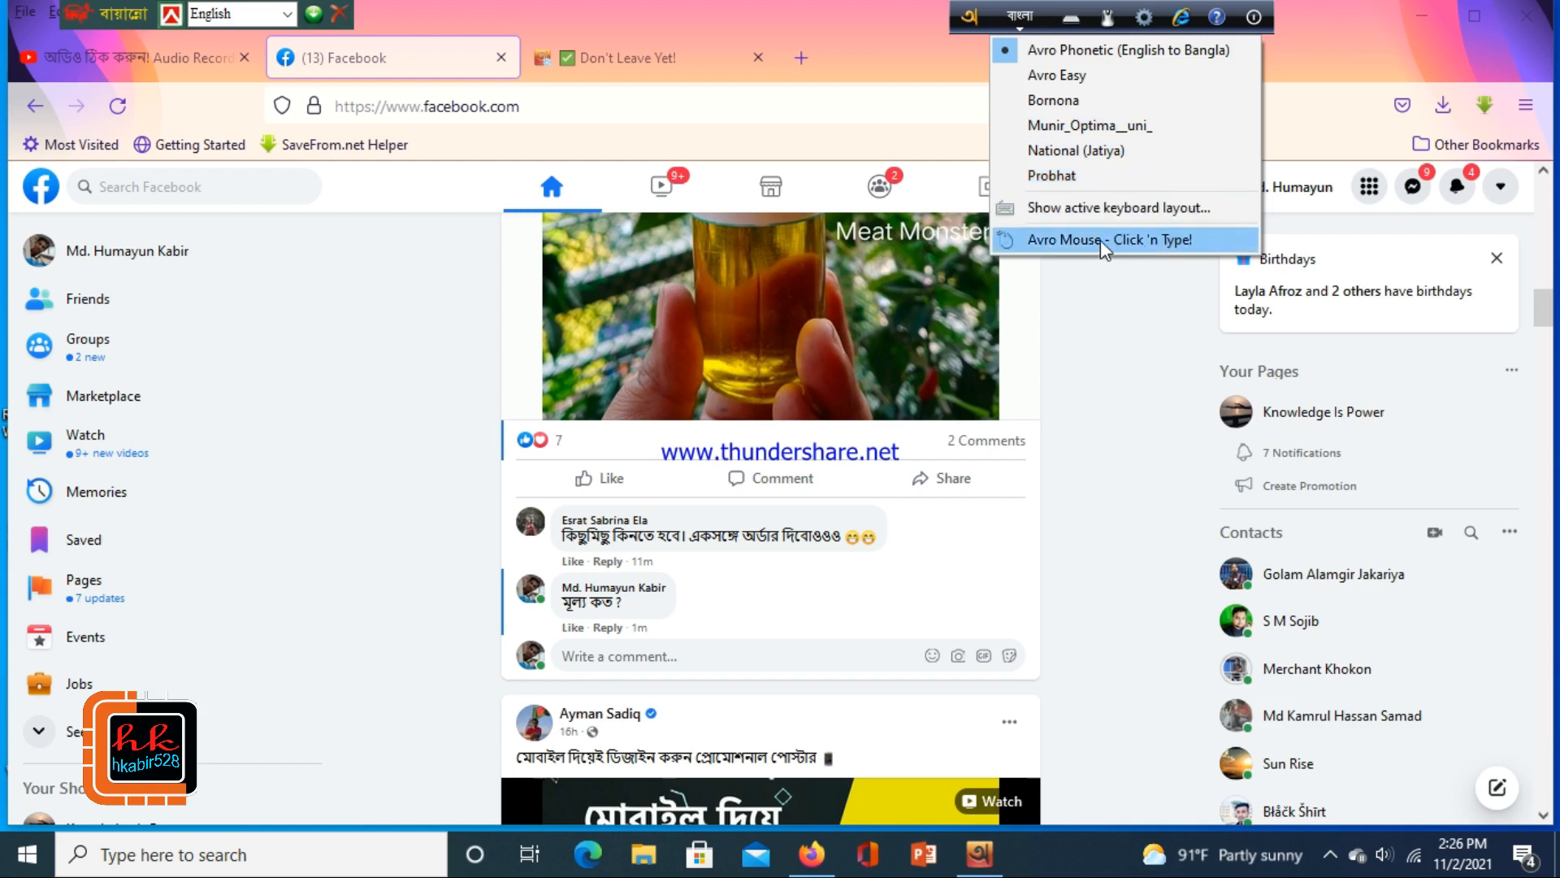
click(1131, 240)
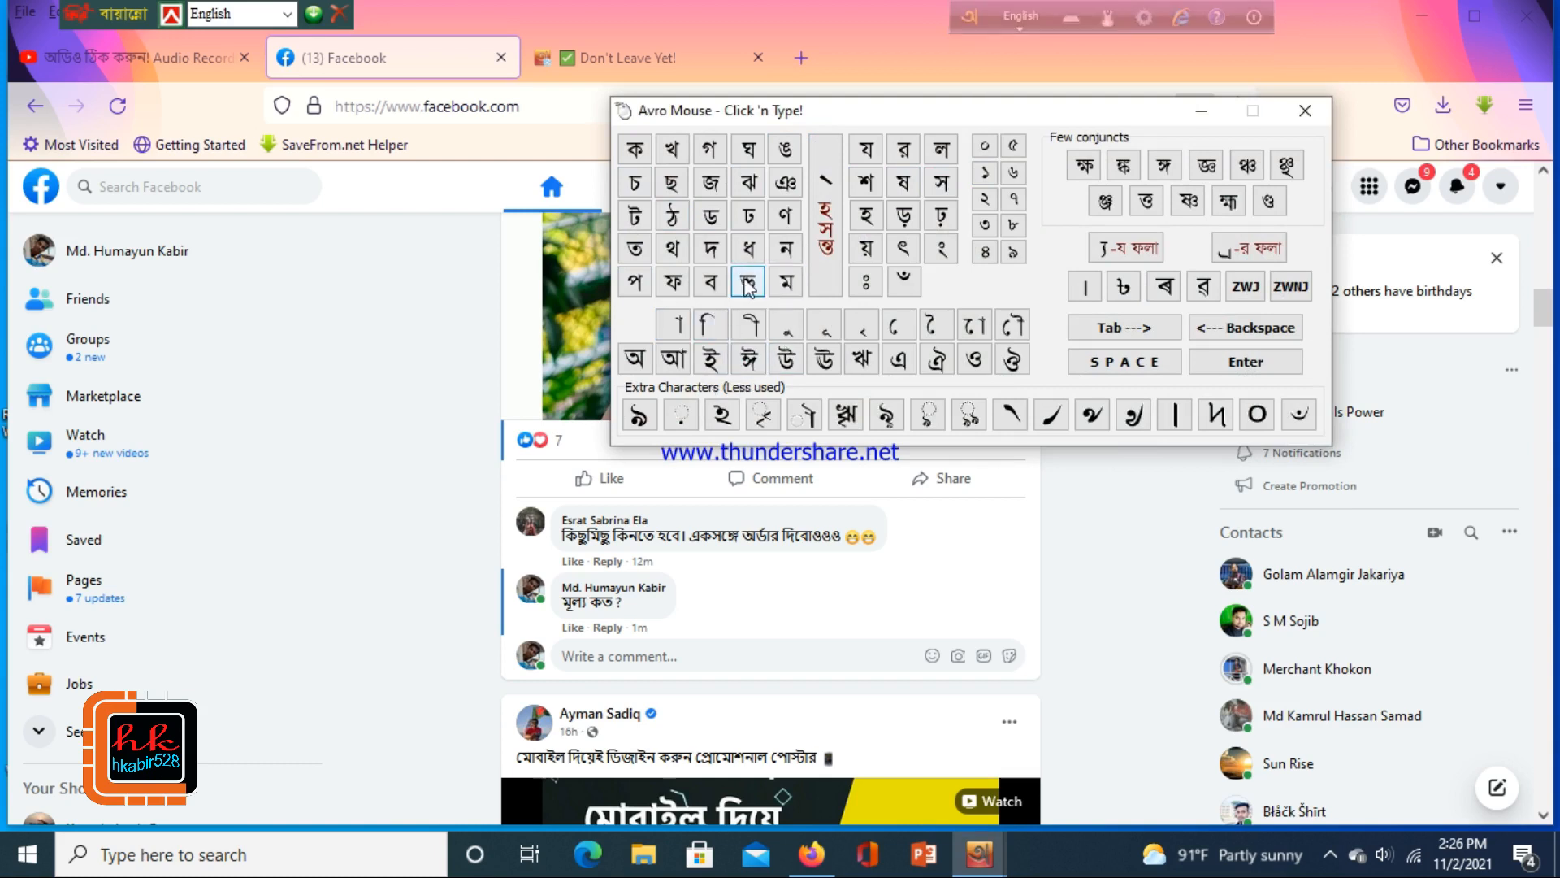
click(1310, 119)
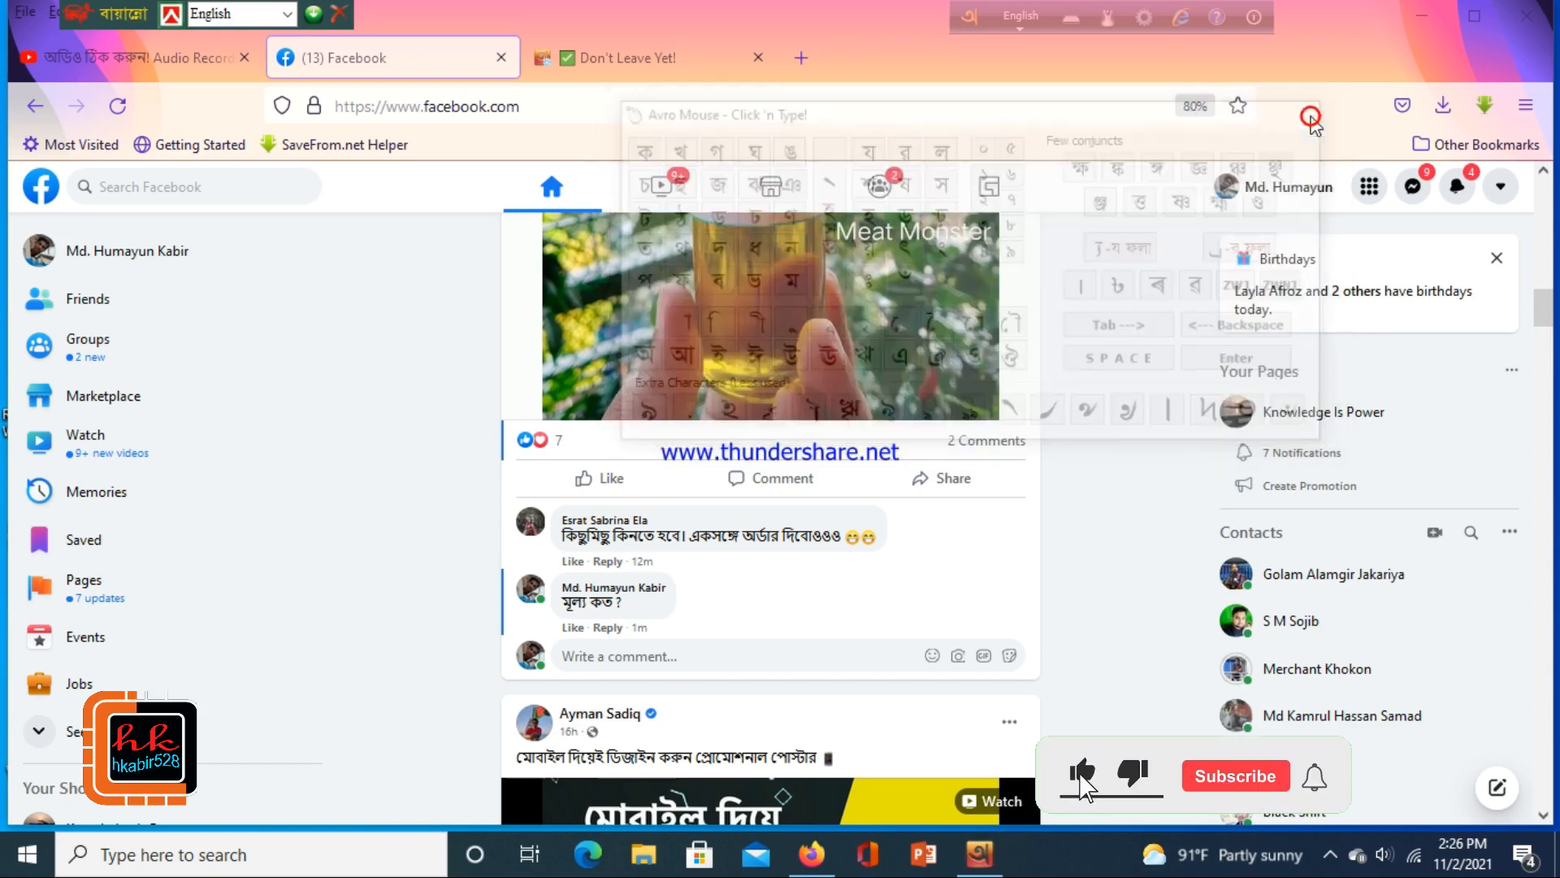
scroll(616, 536, down, 3)
scroll(615, 536, down, 12)
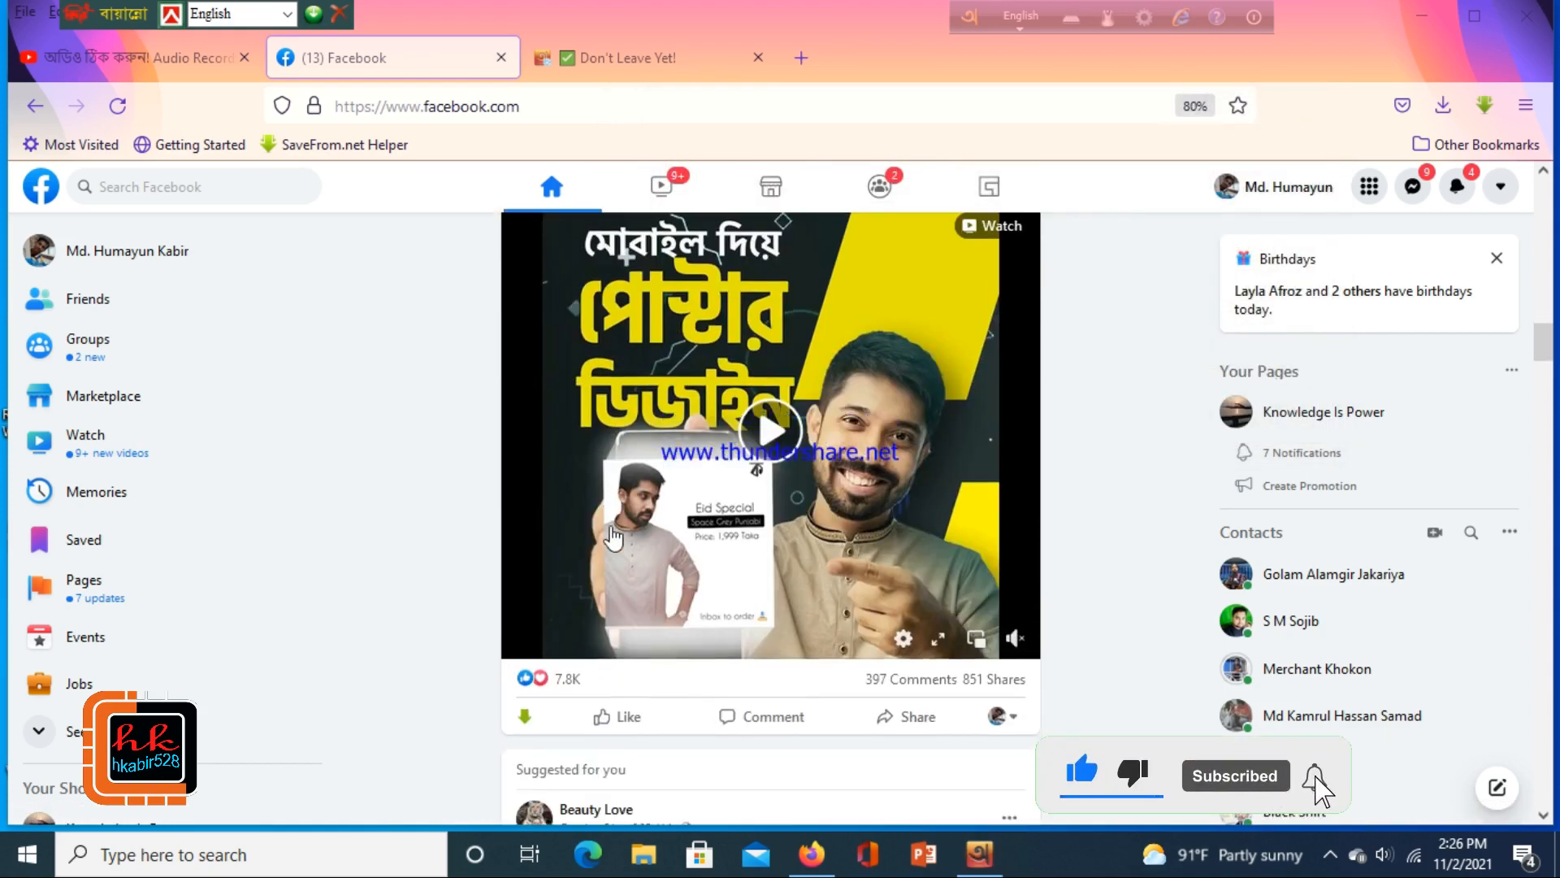
scroll(615, 537, down, 5)
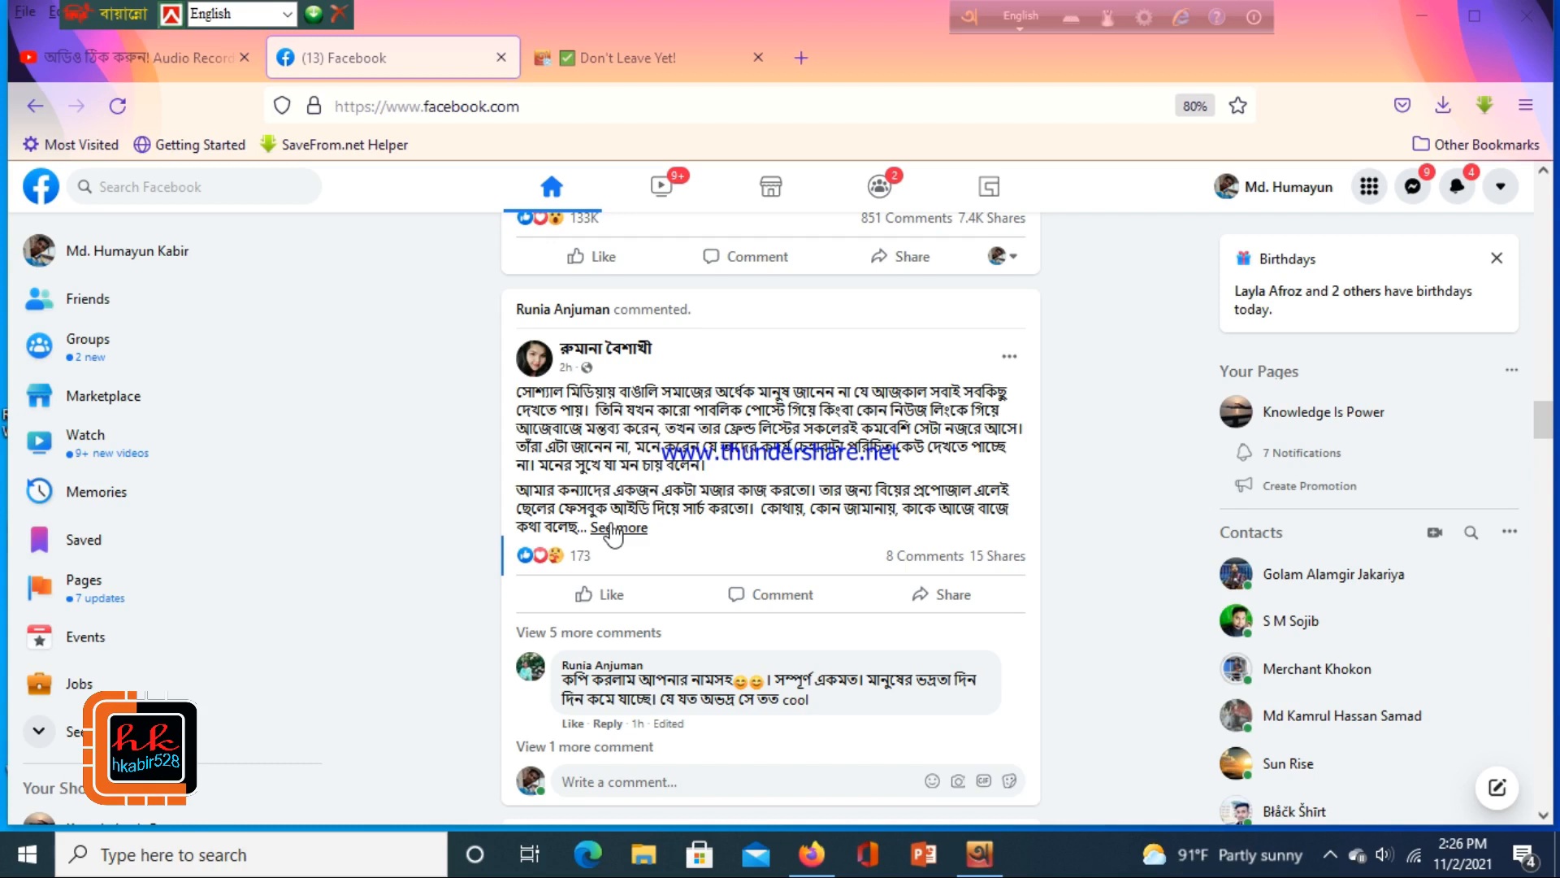
mouse_move(578, 592)
scroll(578, 592, up, 1)
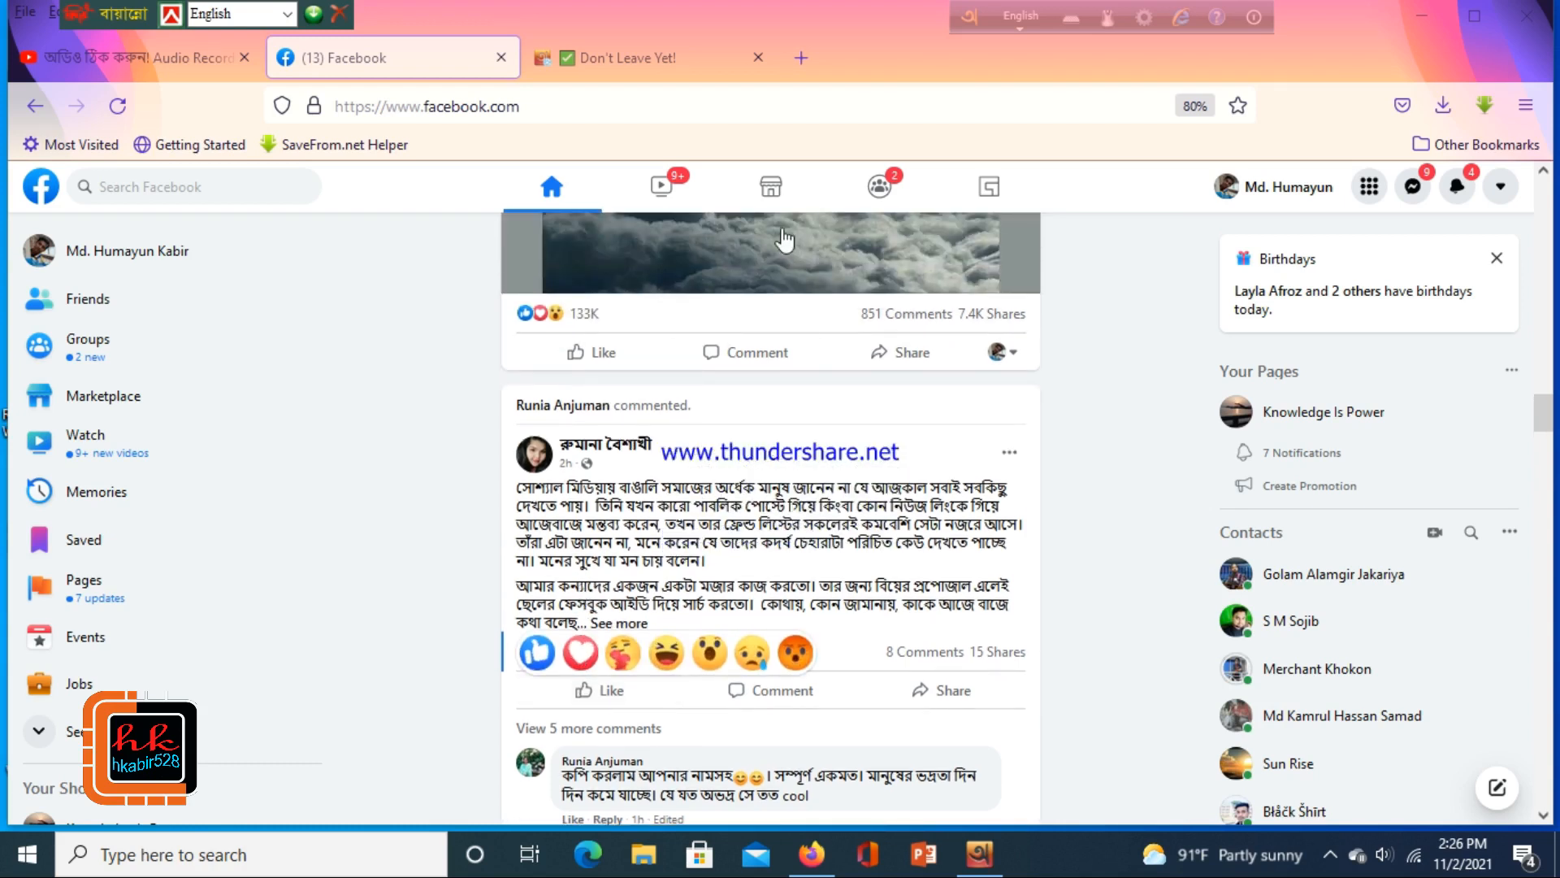
Step: Reopen Avro Mouse over the Facebook feed, review its vowel signs and extra characters, and close it again
click(1011, 26)
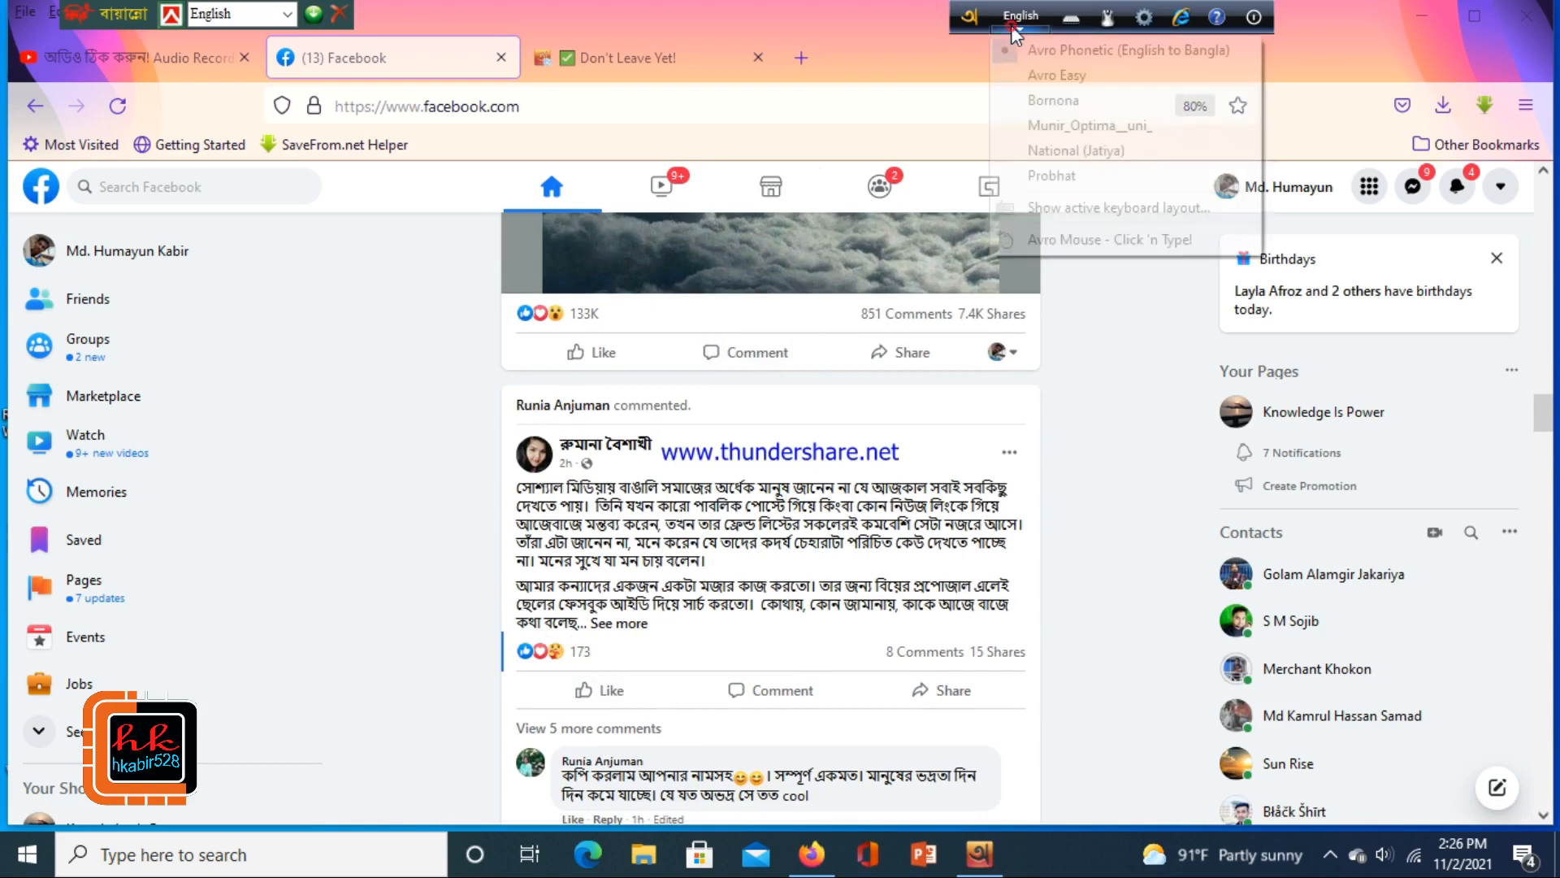
click(1048, 239)
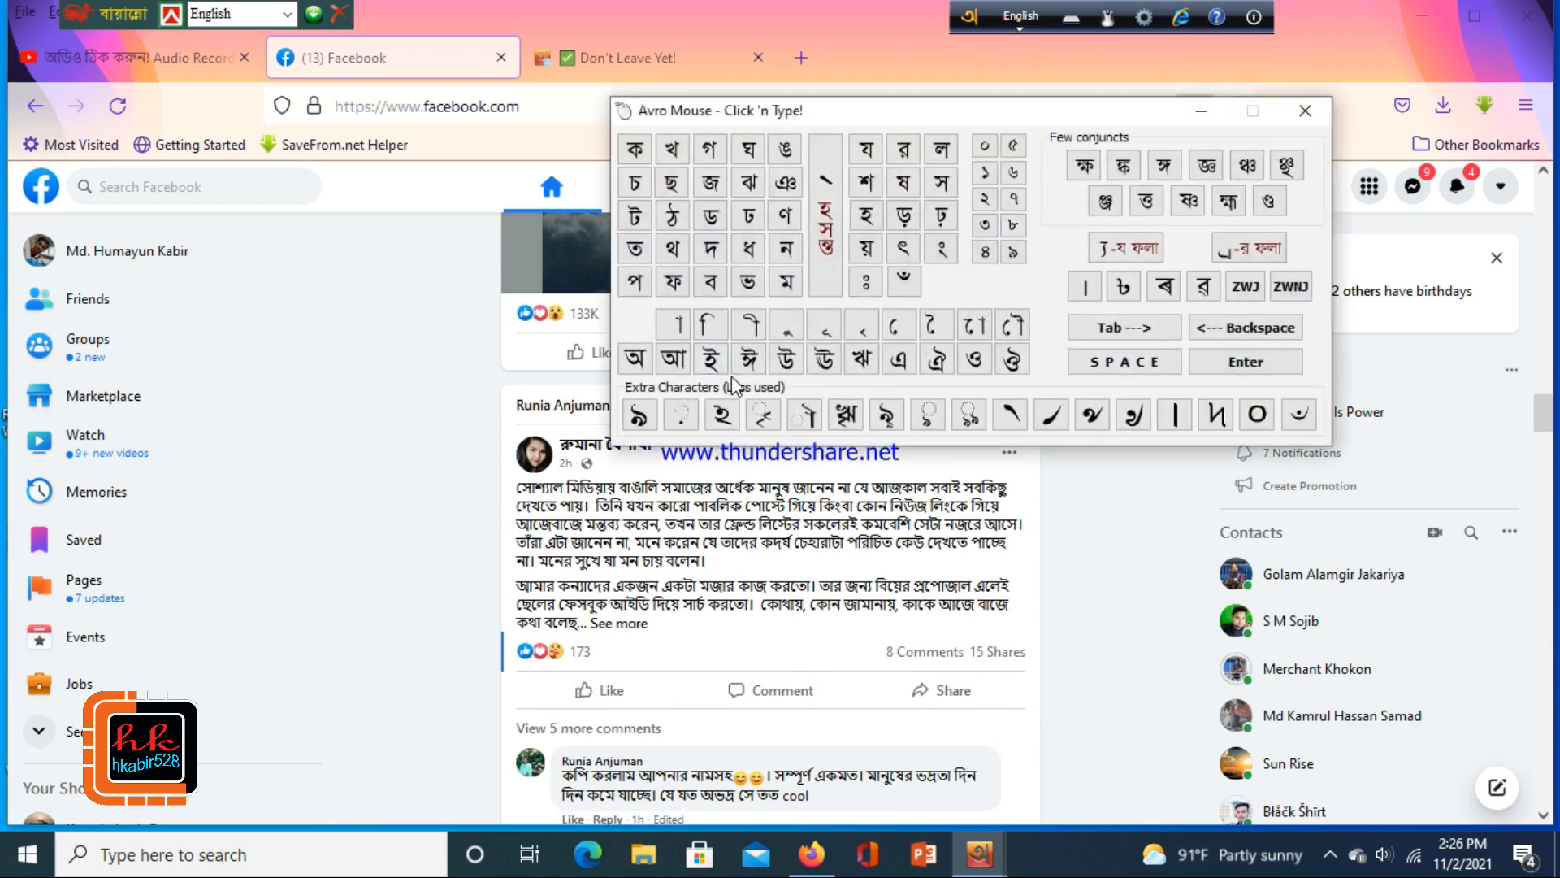
scroll(402, 519, up, 5)
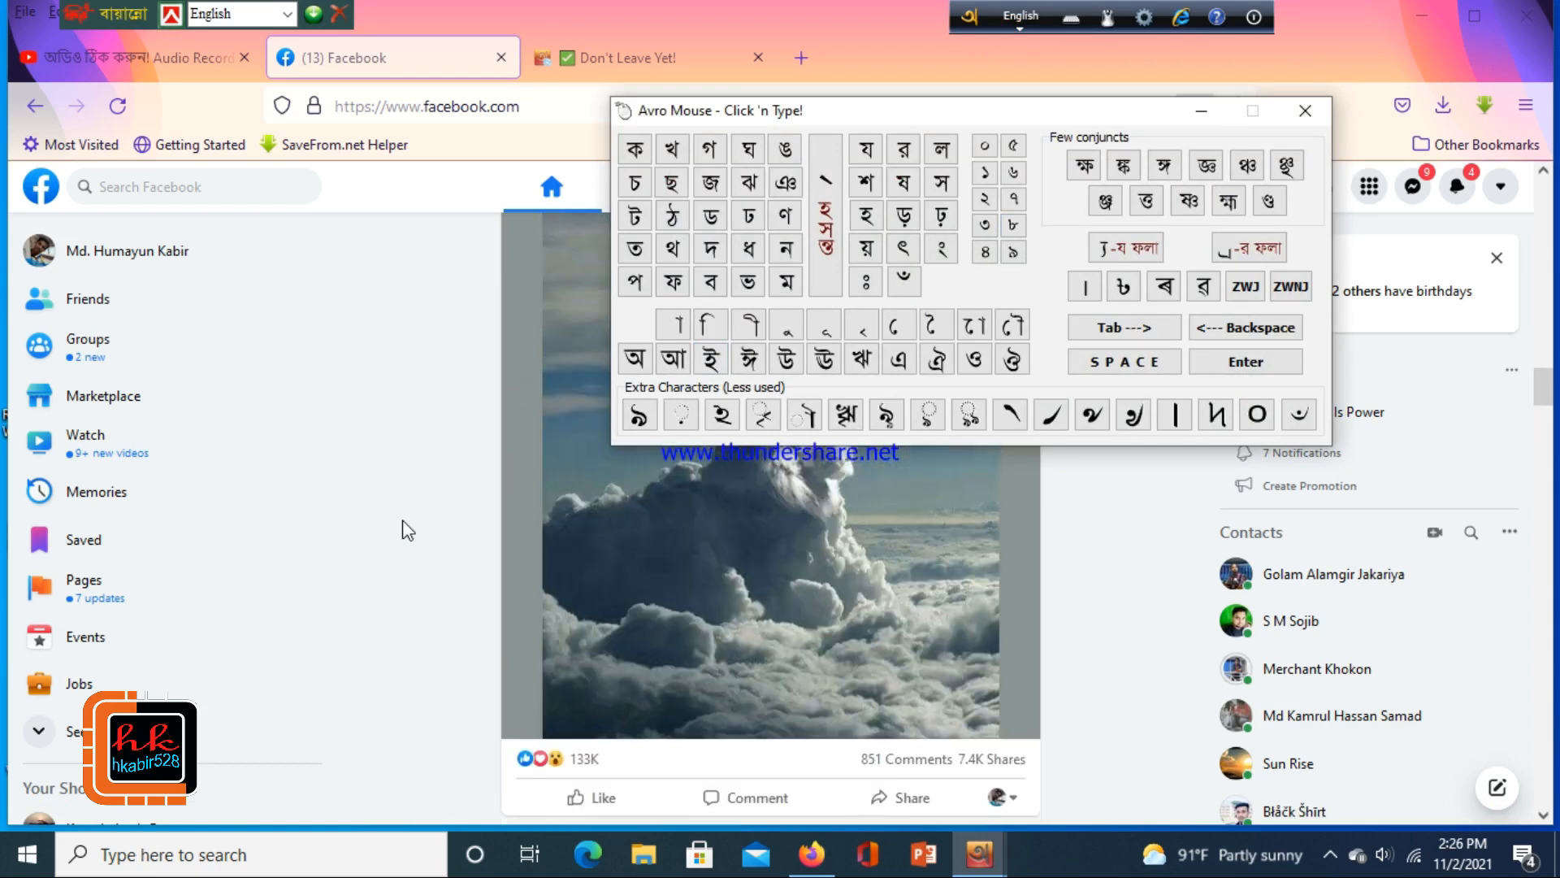
scroll(402, 519, up, 5)
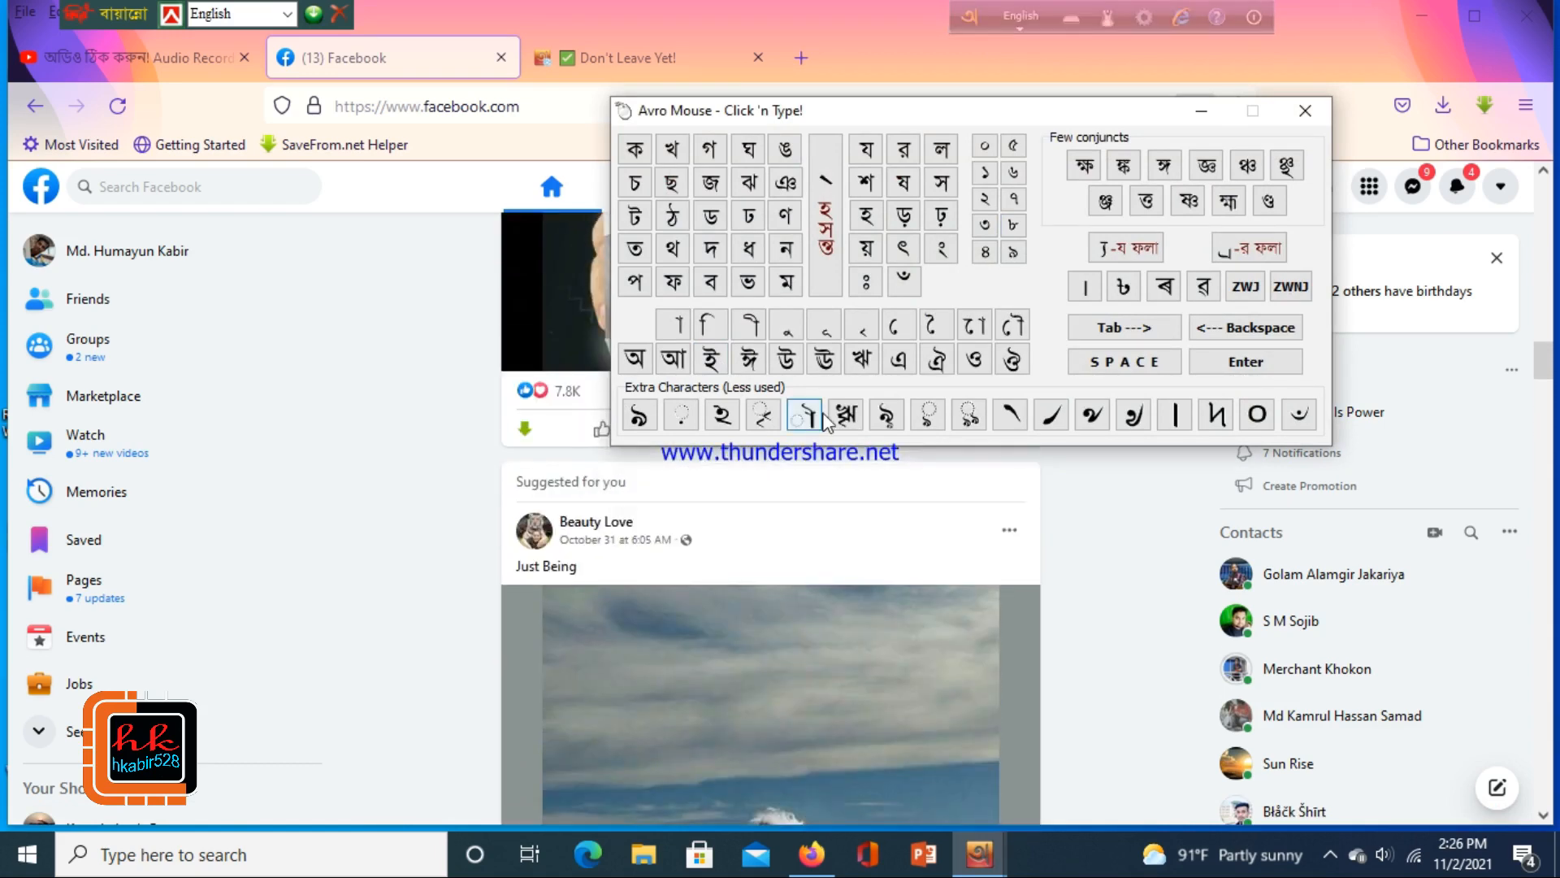
click(1304, 111)
Step: Start closing the browser with all its tabs and cancel the exit
click(1527, 22)
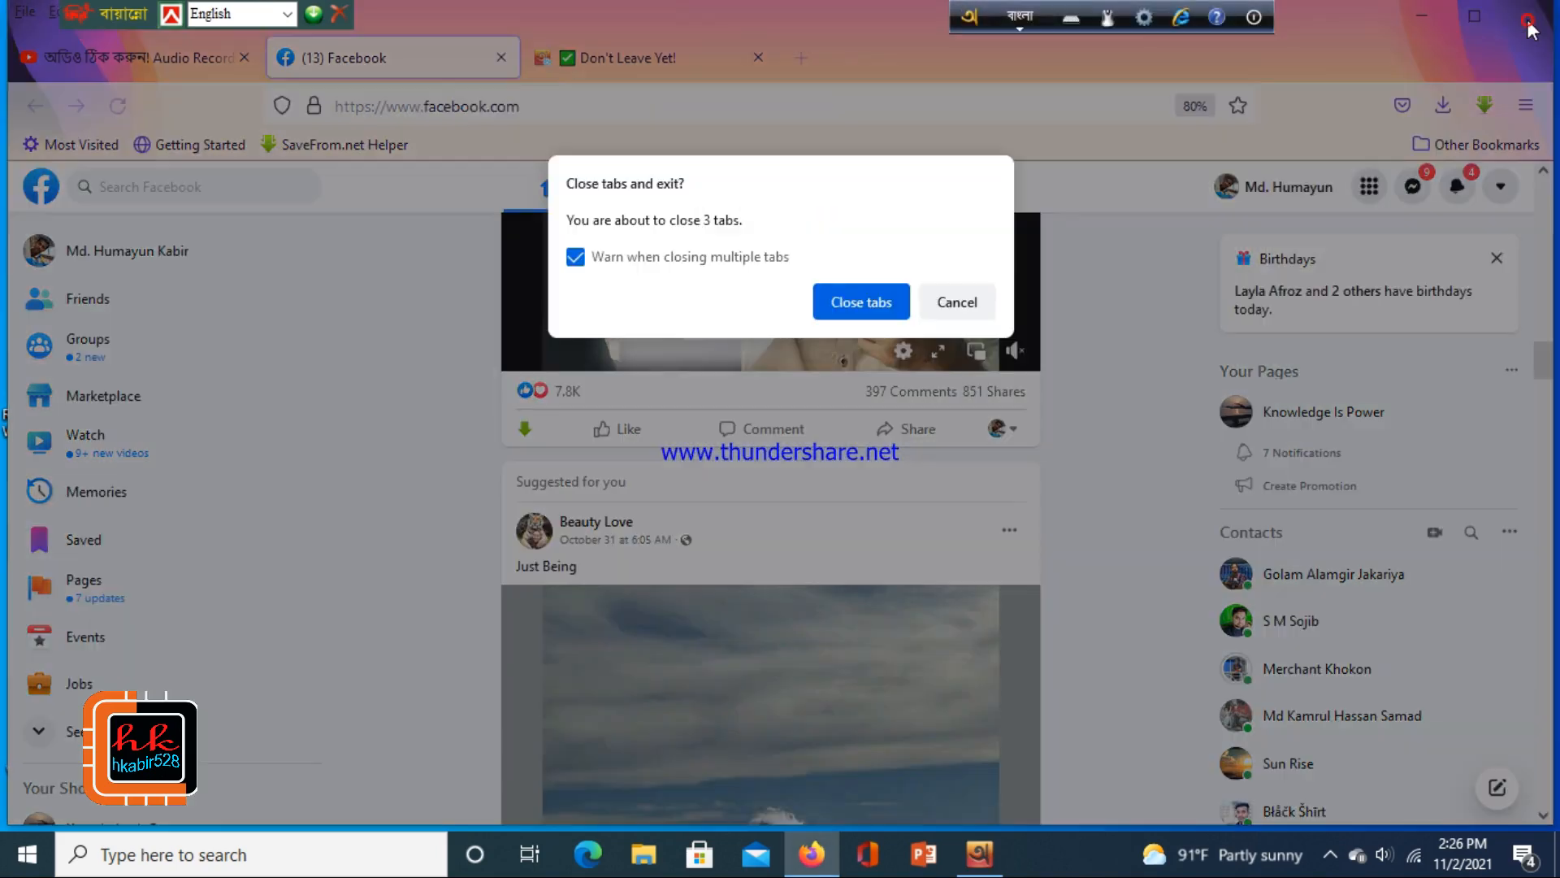
click(957, 304)
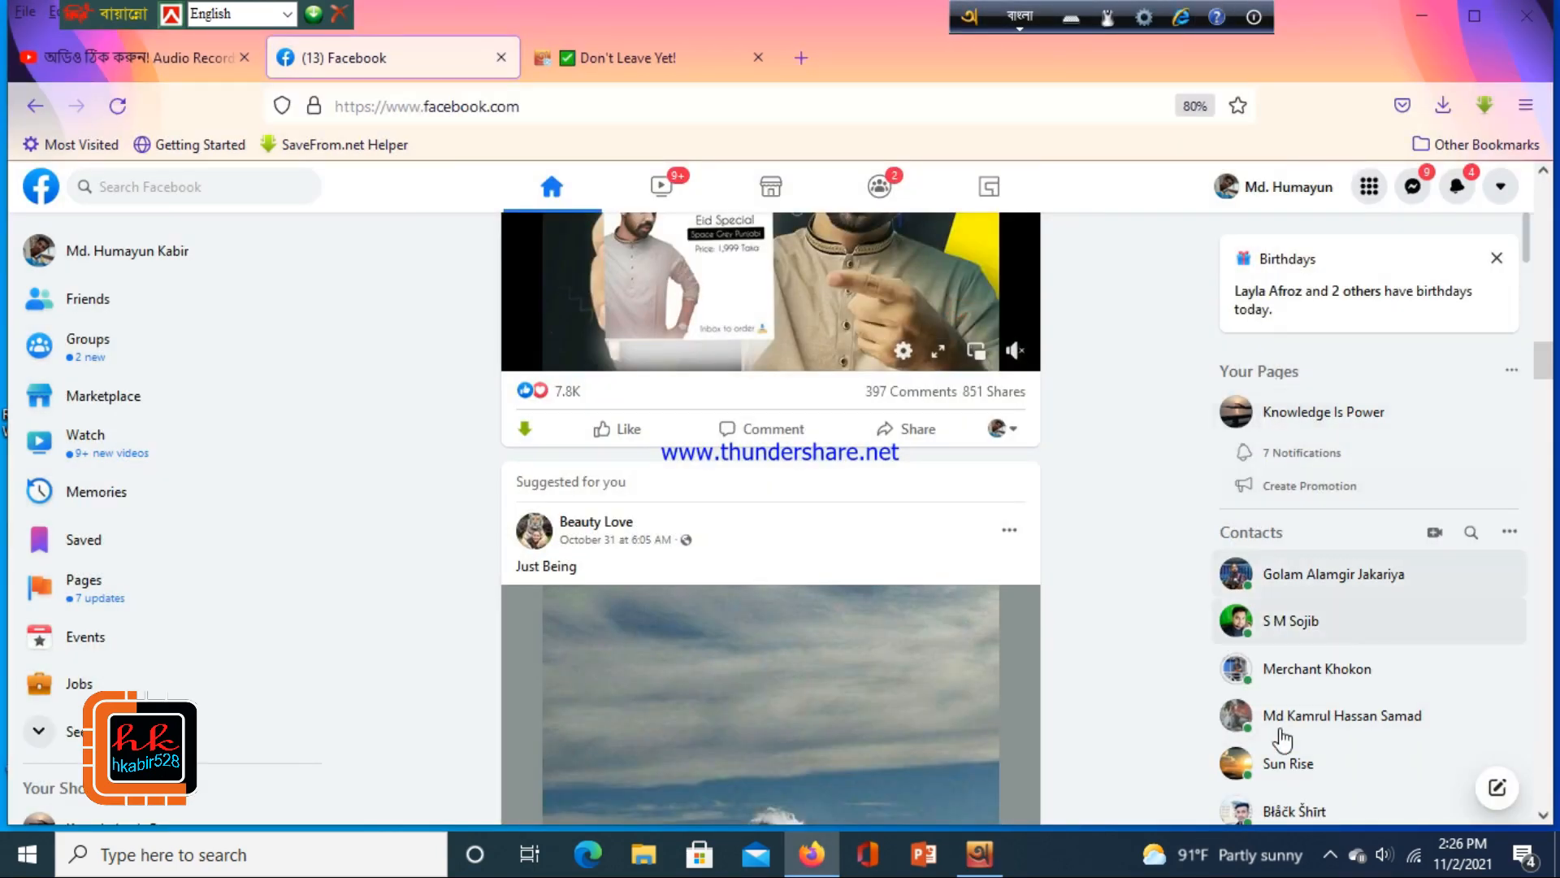